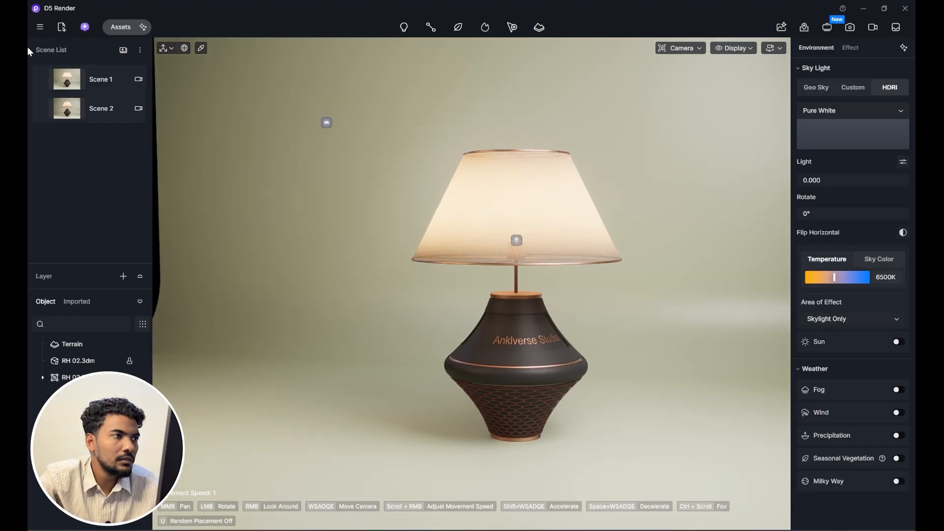
- Start a new D5 Render project, saving the changes to the current lamp project
{"action": "left_click", "coordinate": [40, 34]}
{"action": "mouse_move", "coordinate": [66, 48]}
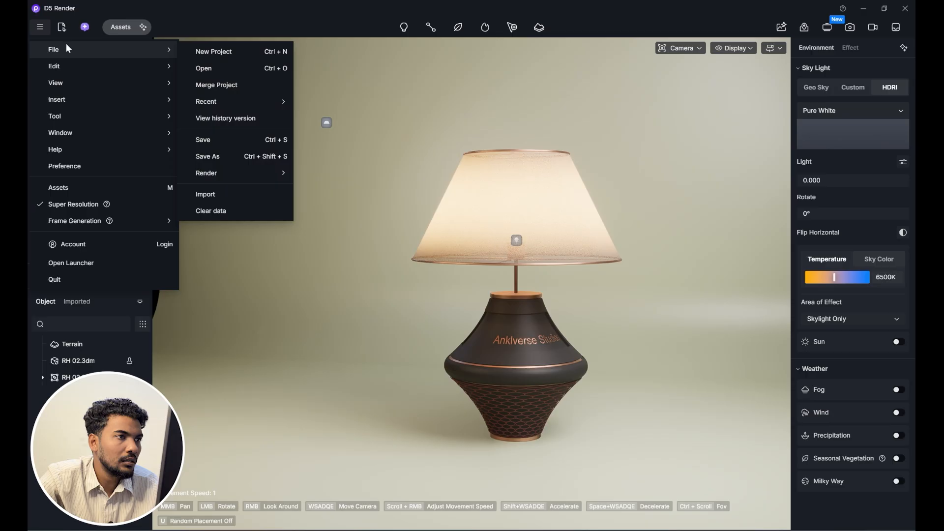
{"action": "left_click", "coordinate": [205, 52]}
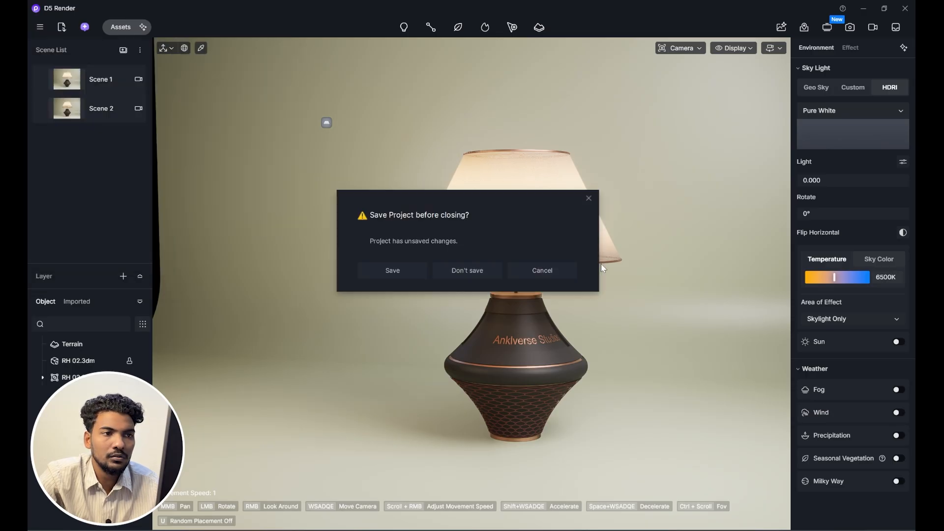
{"action": "left_click", "coordinate": [406, 273]}
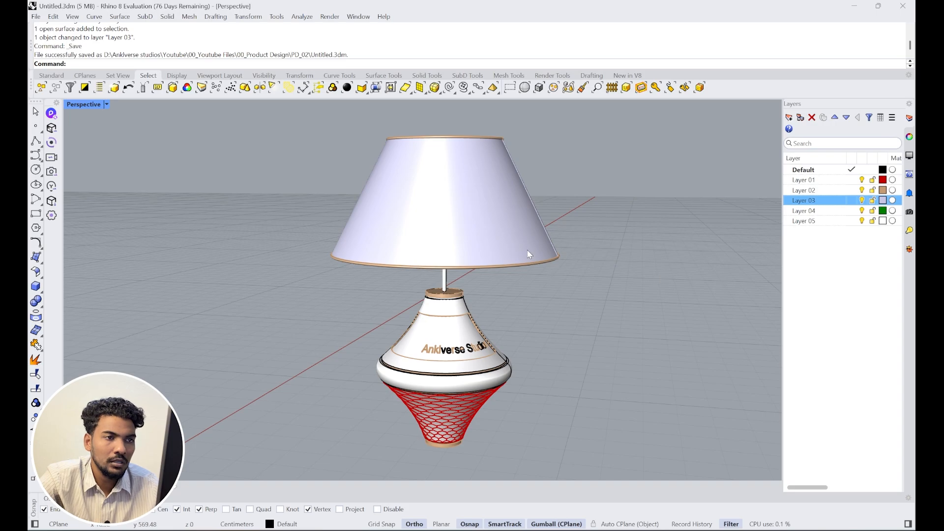
- Switch to Rhino and examine the finished lamp model from several angles and distances
{"action": "left_click", "coordinate": [493, 226]}
{"action": "right_click_drag", "start_coordinate": [493, 225], "coordinate": [554, 301]}
{"action": "scroll", "coordinate": [582, 241], "scroll_direction": "down", "scroll_amount": 3}
{"action": "scroll", "coordinate": [590, 231], "scroll_direction": "up", "scroll_amount": 3}
{"action": "left_click", "coordinate": [585, 227]}
{"action": "scroll", "coordinate": [526, 274], "scroll_direction": "down", "scroll_amount": 2}
{"action": "scroll", "coordinate": [494, 270], "scroll_direction": "up", "scroll_amount": 3}
{"action": "scroll", "coordinate": [554, 301], "scroll_direction": "down", "scroll_amount": 2}
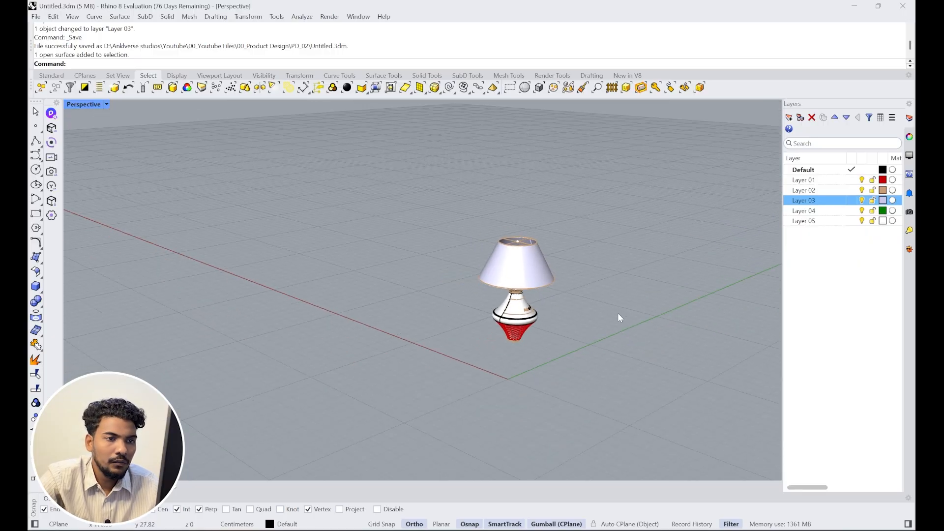
{"action": "right_click_drag", "start_coordinate": [618, 315], "coordinate": [583, 284]}
{"action": "scroll", "coordinate": [601, 274], "scroll_direction": "up", "scroll_amount": 4}
{"action": "scroll", "coordinate": [583, 284], "scroll_direction": "up", "scroll_amount": 6}
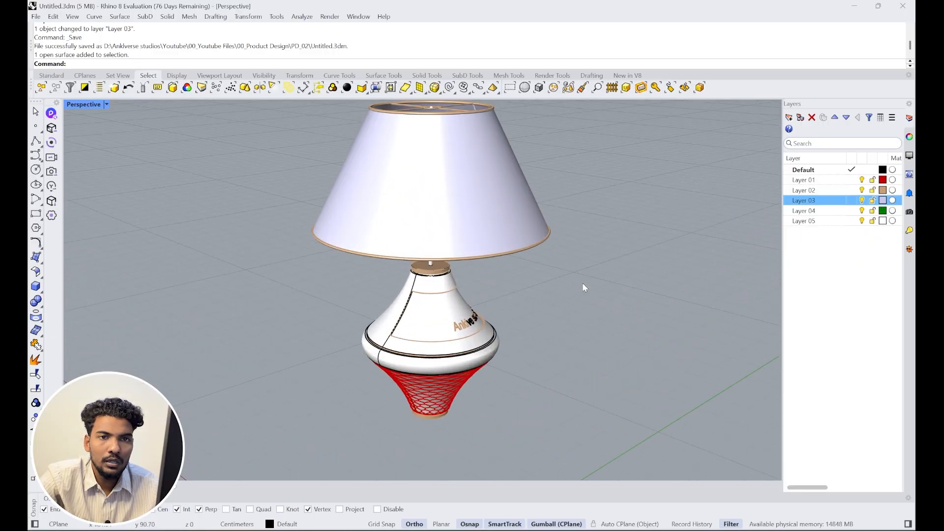
- Make Layer 05 current and draw an L-shaped polyline beside the lamp, with a horizontal floor segment and a vertical wall segment
{"action": "left_click", "coordinate": [852, 222]}
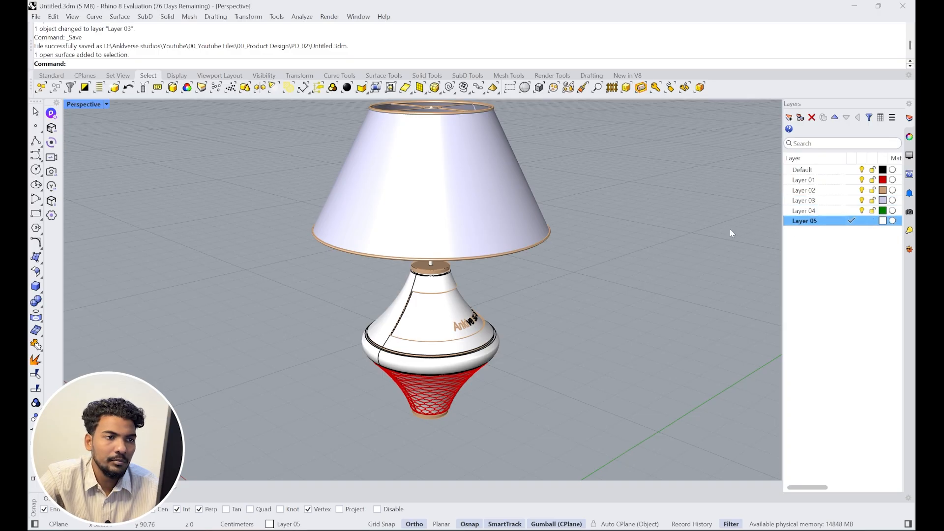
{"action": "scroll", "coordinate": [635, 271], "scroll_direction": "down", "scroll_amount": 6}
{"action": "scroll", "coordinate": [634, 295], "scroll_direction": "up", "scroll_amount": 2}
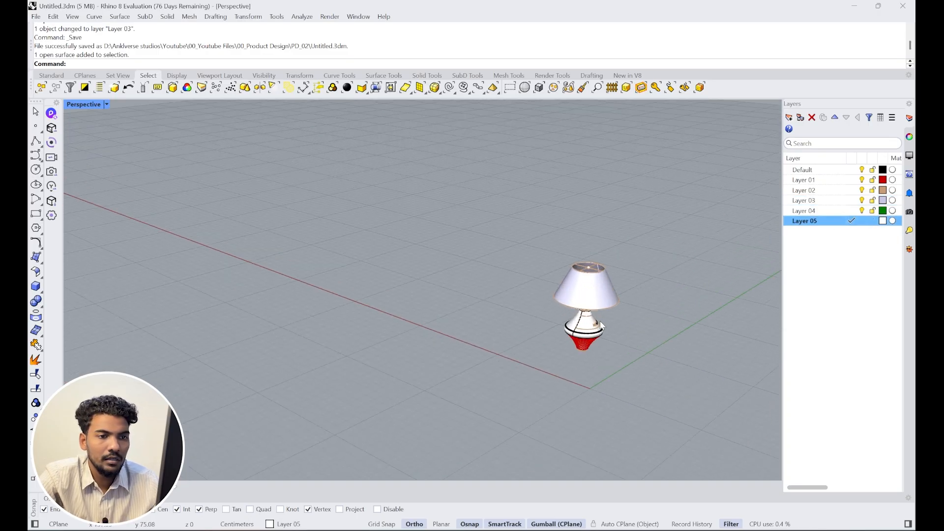
{"action": "type", "text": "L"}
{"action": "key", "text": "Return"}
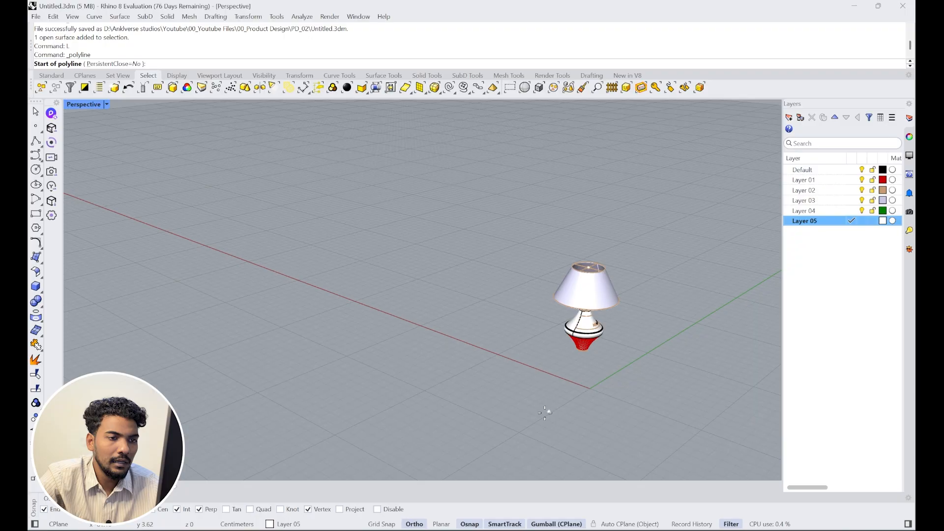
{"action": "left_click", "coordinate": [527, 417]}
{"action": "left_click", "coordinate": [298, 320]}
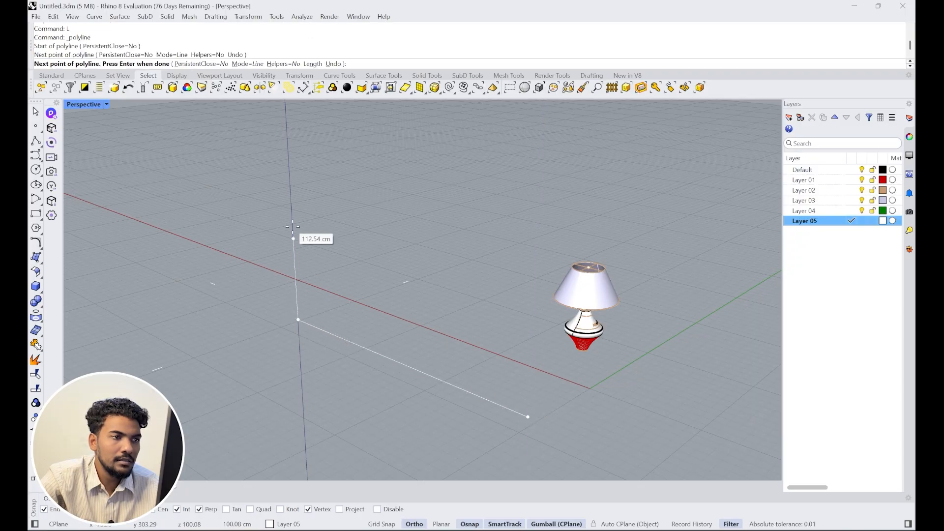
{"action": "left_click", "coordinate": [286, 117]}
{"action": "key", "text": "Return"}
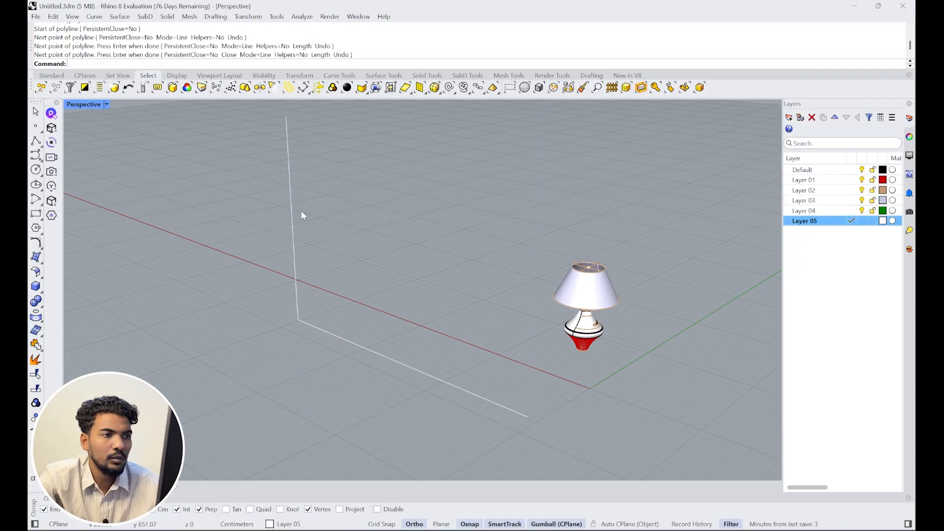
- Fillet the corner of the L-shaped polyline with a radius of 3 cm
{"action": "key", "text": "Return"}
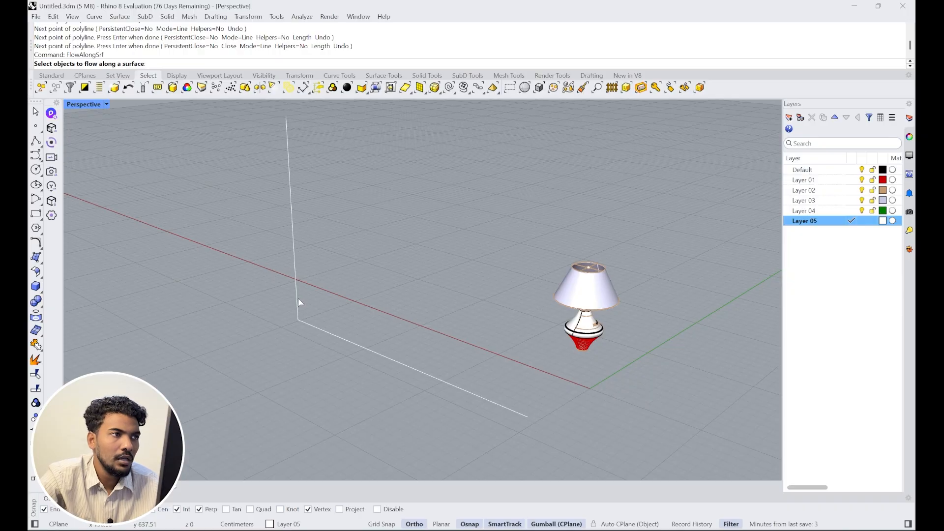
{"action": "key", "text": "Escape"}
{"action": "type", "text": "f"}
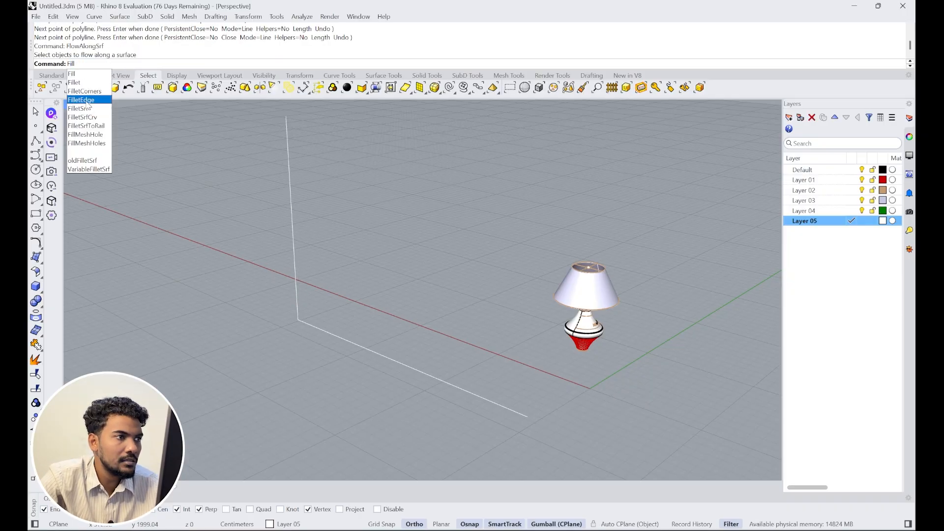
{"action": "left_click", "coordinate": [74, 82]}
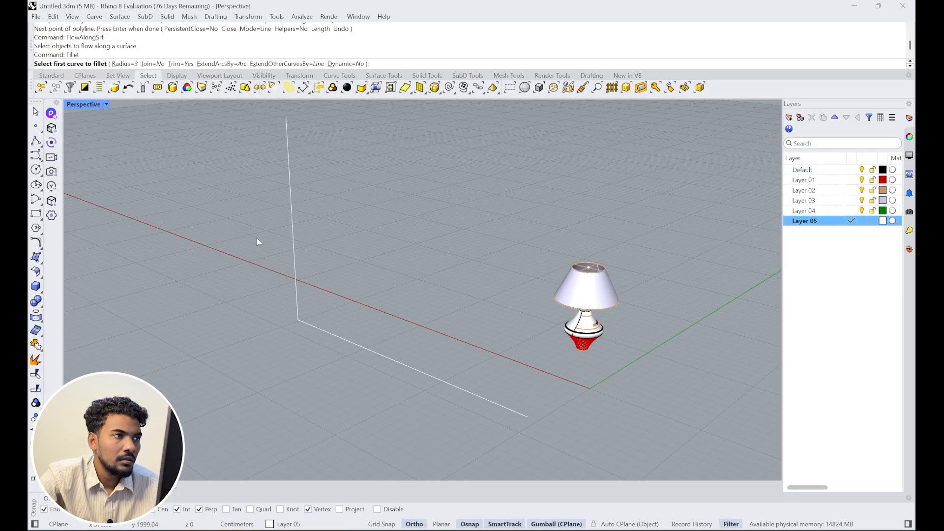
{"action": "left_click", "coordinate": [297, 296]}
{"action": "left_click", "coordinate": [332, 336]}
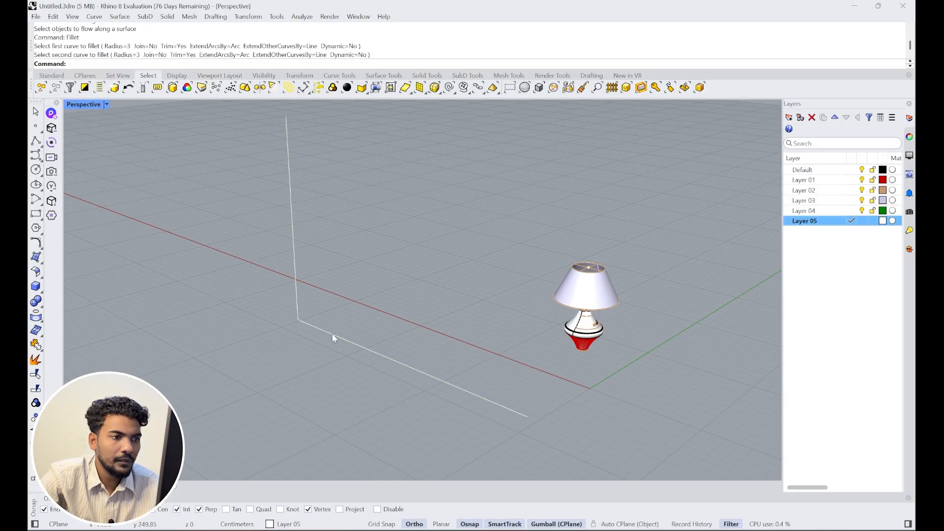
- Fillet the corner between the polyline's vertical and horizontal segments with a radius of 50 cm
{"action": "key", "text": "Return"}
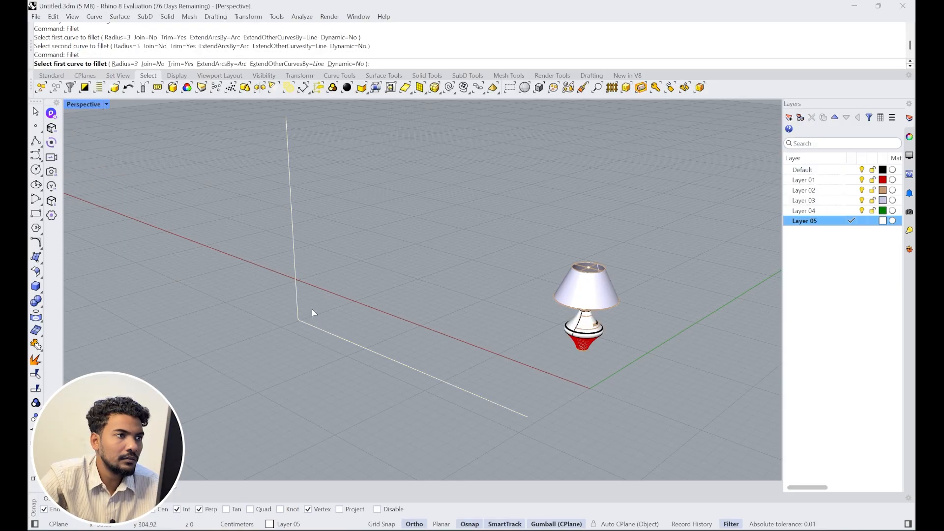
{"action": "left_click", "coordinate": [133, 64]}
{"action": "type", "text": "50"}
{"action": "key", "text": "Return"}
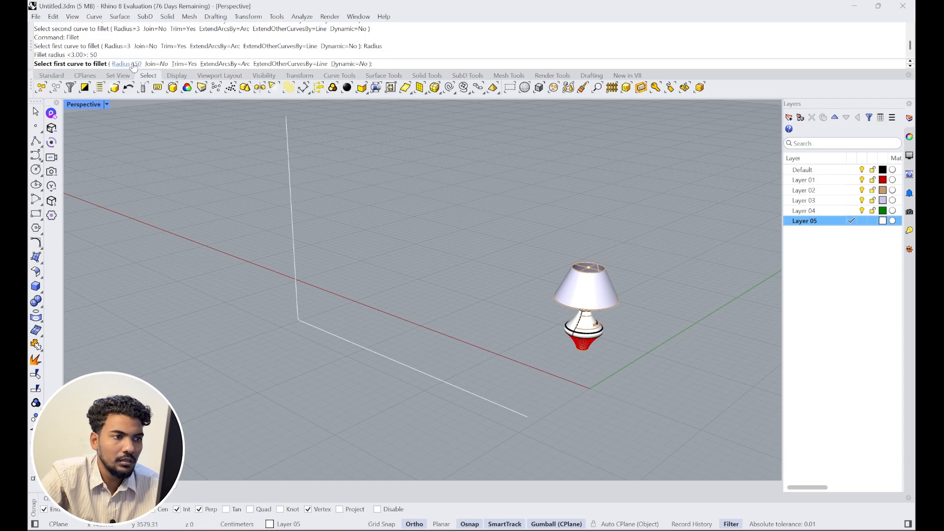
{"action": "left_click", "coordinate": [299, 279]}
{"action": "left_click", "coordinate": [331, 335]}
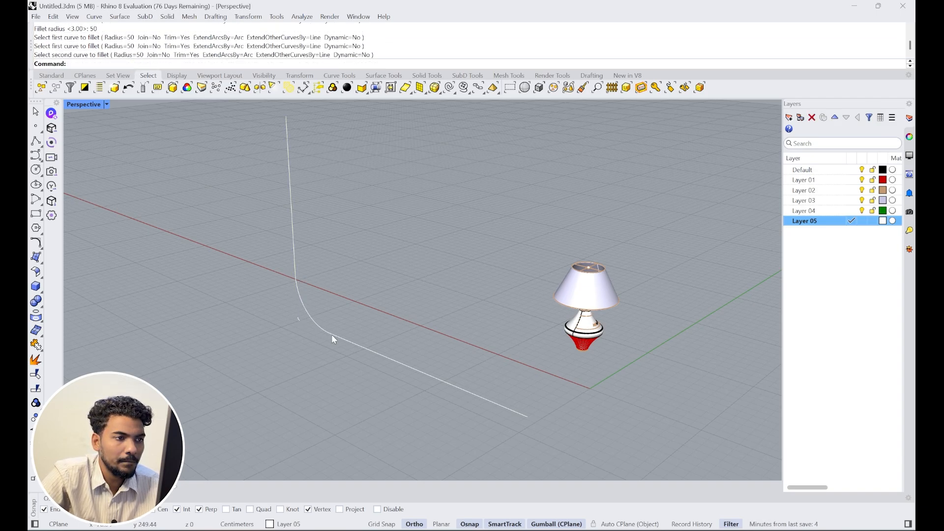
- Delete the small leftover arc at the old corner and join the two segments and the fillet into one curve
{"action": "left_click_drag", "start_coordinate": [257, 270], "coordinate": [240, 232]}
{"action": "left_click", "coordinate": [297, 314]}
{"action": "key", "text": "Delete"}
{"action": "type", "text": "join"}
{"action": "key", "text": "Return"}
- Extrude the joined profile curve sideways past the lamp to form a curved studio backdrop
{"action": "scroll", "coordinate": [398, 258], "scroll_direction": "down", "scroll_amount": 2}
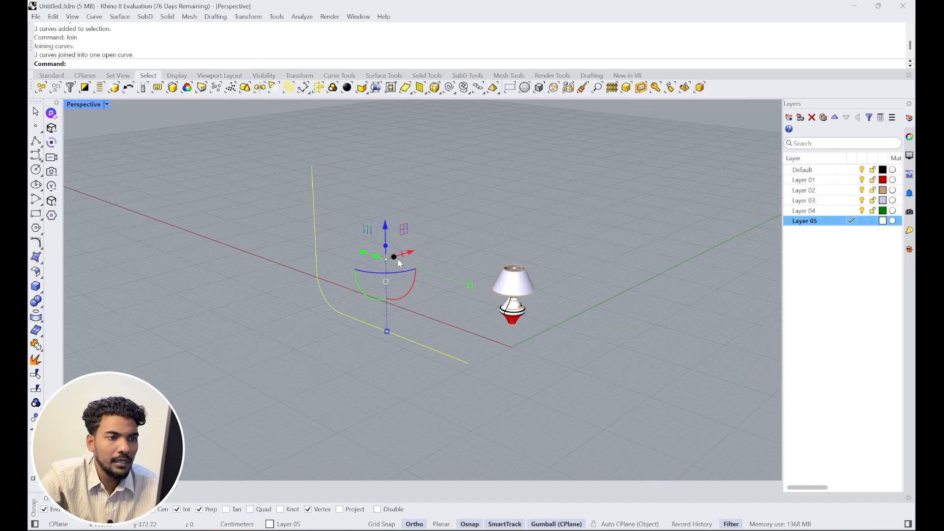
{"action": "left_click_drag", "start_coordinate": [398, 258], "coordinate": [561, 211]}
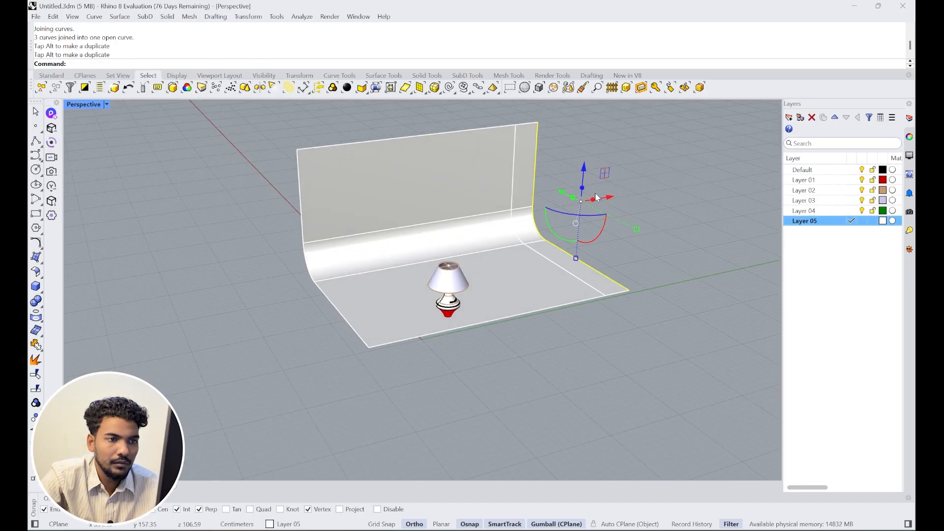
{"action": "right_click_drag", "start_coordinate": [560, 212], "coordinate": [592, 234]}
- Select all parts of the lamp and raise them slightly so the base rests on the backdrop floor
{"action": "scroll", "coordinate": [592, 235], "scroll_direction": "up", "scroll_amount": 2}
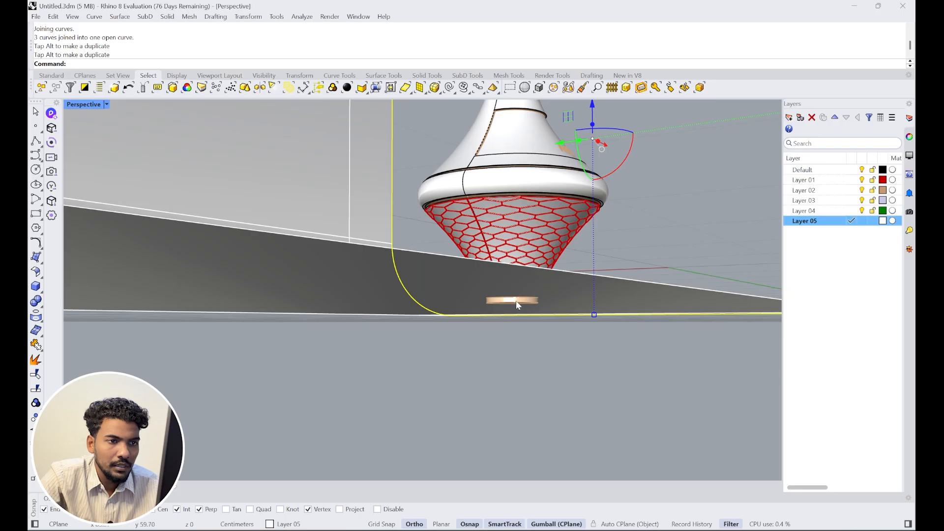
{"action": "scroll", "coordinate": [516, 303], "scroll_direction": "up", "scroll_amount": 3}
{"action": "scroll", "coordinate": [515, 306], "scroll_direction": "down", "scroll_amount": 5}
{"action": "right_click_drag", "start_coordinate": [523, 304], "coordinate": [531, 224]}
{"action": "left_click_drag", "start_coordinate": [517, 171], "coordinate": [623, 379]}
{"action": "scroll", "coordinate": [590, 295], "scroll_direction": "up", "scroll_amount": 3}
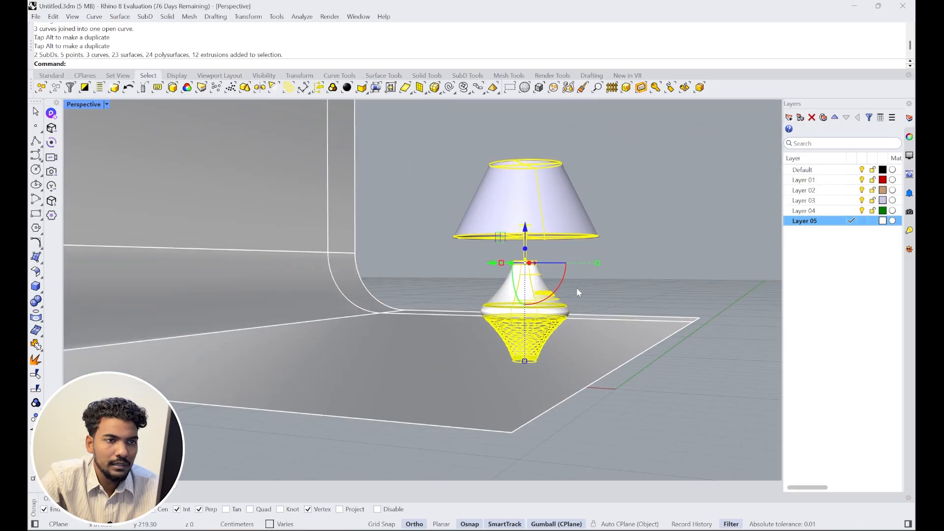
{"action": "left_click_drag", "start_coordinate": [528, 233], "coordinate": [530, 229]}
{"action": "right_click_drag", "start_coordinate": [530, 229], "coordinate": [467, 182]}
{"action": "scroll", "coordinate": [519, 346], "scroll_direction": "up", "scroll_amount": 6}
{"action": "key", "text": "Escape"}
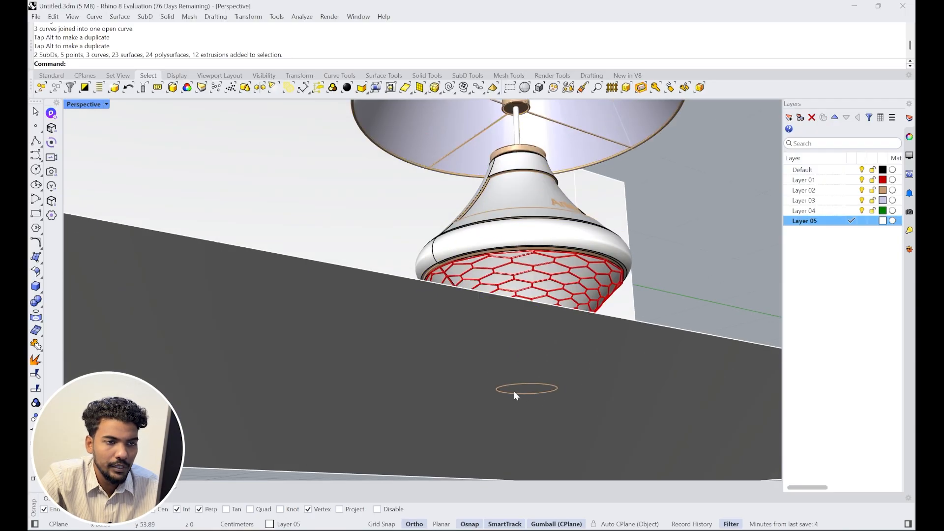
- Shift the large backdrop surface sideways in the top view so that the lamp sits near the middle of its width
{"action": "scroll", "coordinate": [440, 241], "scroll_direction": "down", "scroll_amount": 8}
{"action": "scroll", "coordinate": [441, 238], "scroll_direction": "down", "scroll_amount": 5}
{"action": "right_click_drag", "start_coordinate": [441, 239], "coordinate": [466, 266]}
{"action": "left_click", "coordinate": [462, 268]}
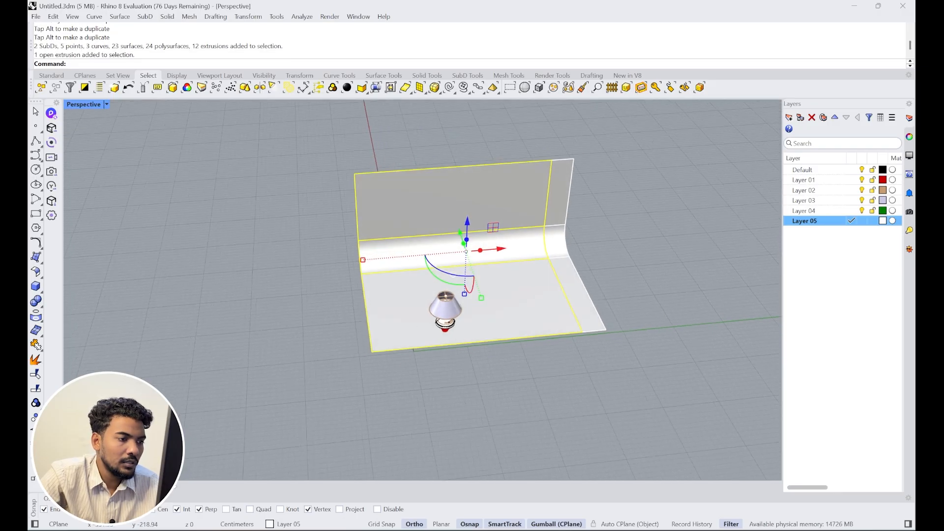
{"action": "key", "text": "ctrl+F1"}
{"action": "scroll", "coordinate": [421, 291], "scroll_direction": "down", "scroll_amount": 5}
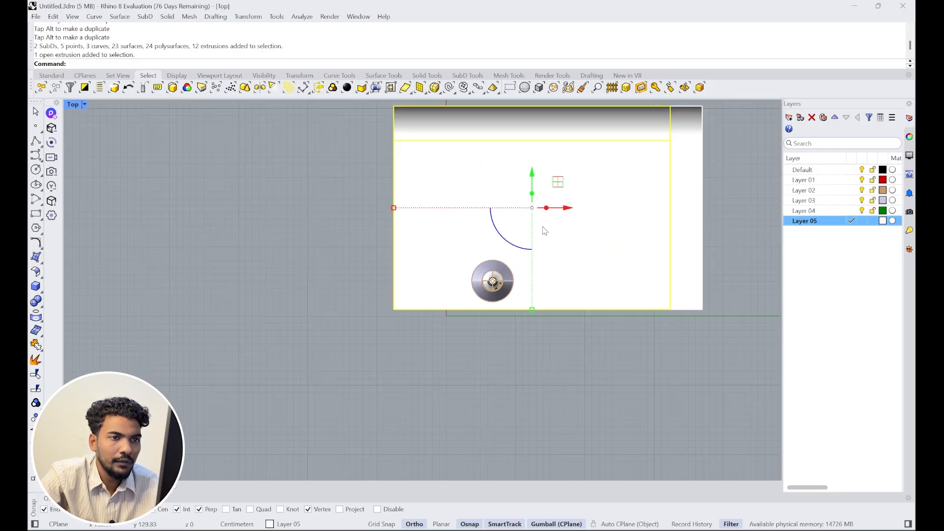
{"action": "left_click_drag", "start_coordinate": [560, 217], "coordinate": [524, 221]}
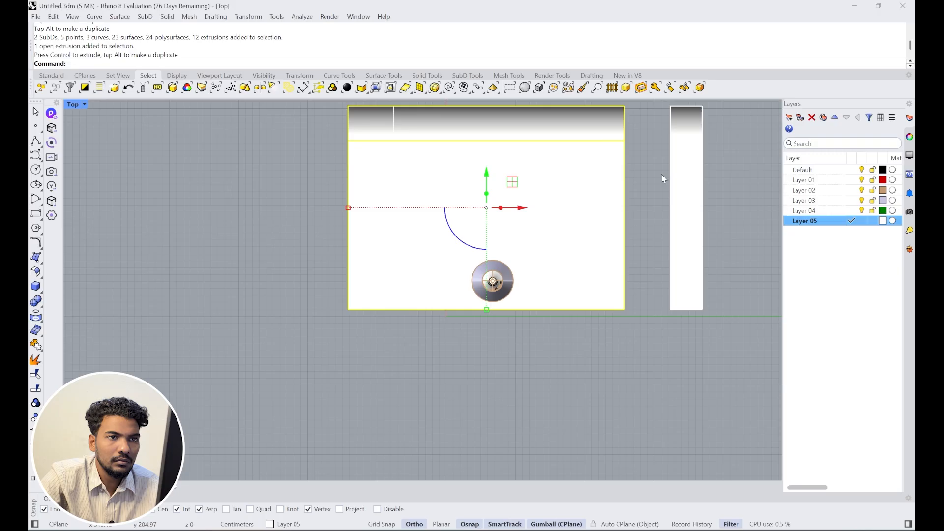
- Delete the overlapping duplicate pieces on the backdrop and the narrow leftover strip beside it
{"action": "left_click", "coordinate": [676, 184]}
{"action": "scroll", "coordinate": [537, 217], "scroll_direction": "down", "scroll_amount": 2}
{"action": "key", "text": "ctrl+F4"}
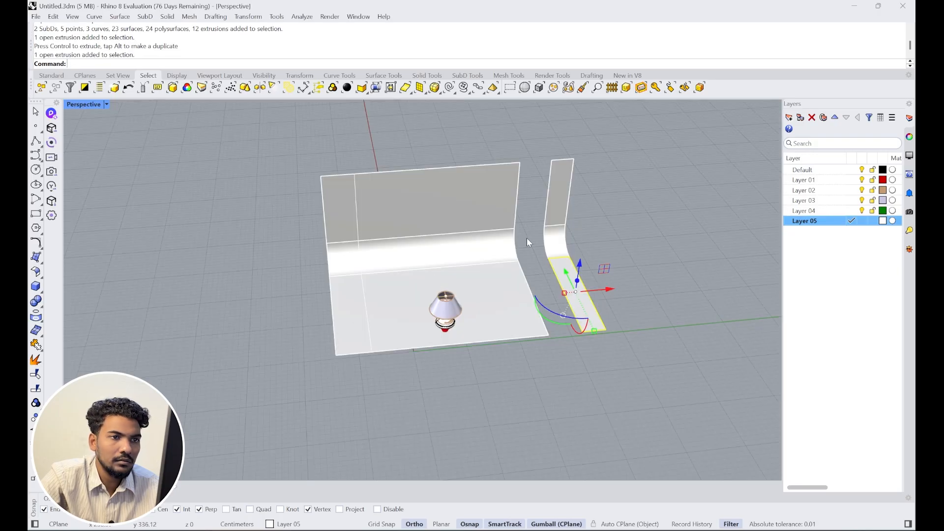
{"action": "key", "text": "Escape"}
{"action": "left_click_drag", "start_coordinate": [333, 348], "coordinate": [308, 227]}
{"action": "key", "text": "Escape"}
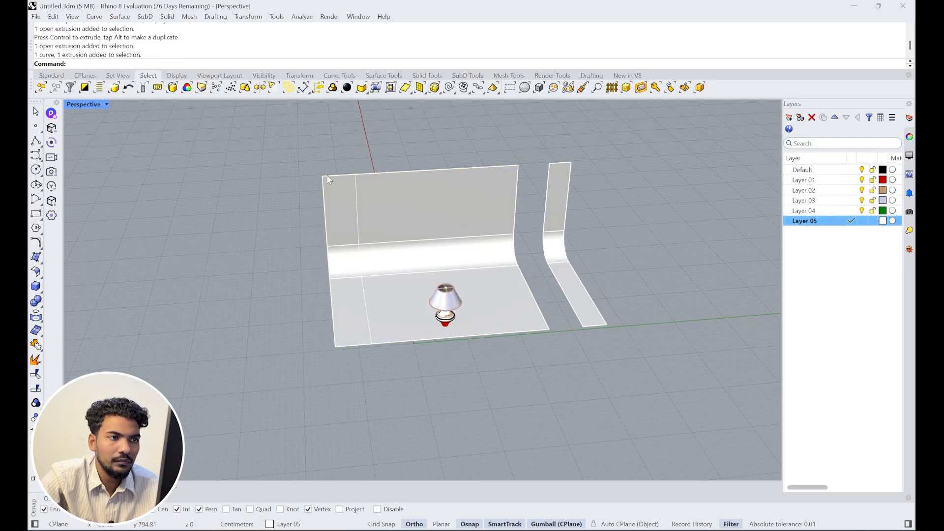
{"action": "left_click_drag", "start_coordinate": [313, 149], "coordinate": [400, 395]}
{"action": "key", "text": "Delete"}
{"action": "left_click", "coordinate": [574, 295]}
{"action": "key", "text": "Delete"}
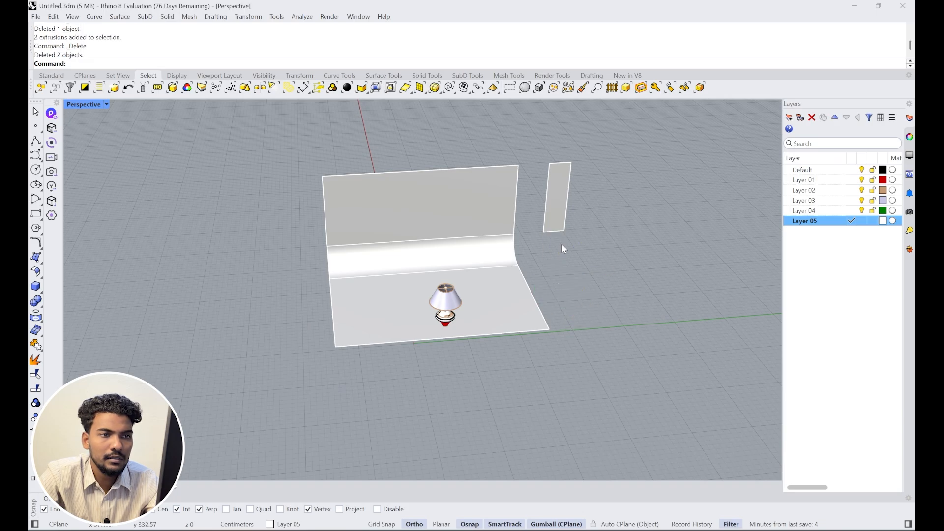
- Move the backdrop in the top view until it is centred on the lamp in both directions
{"action": "key", "text": "ctrl+F1"}
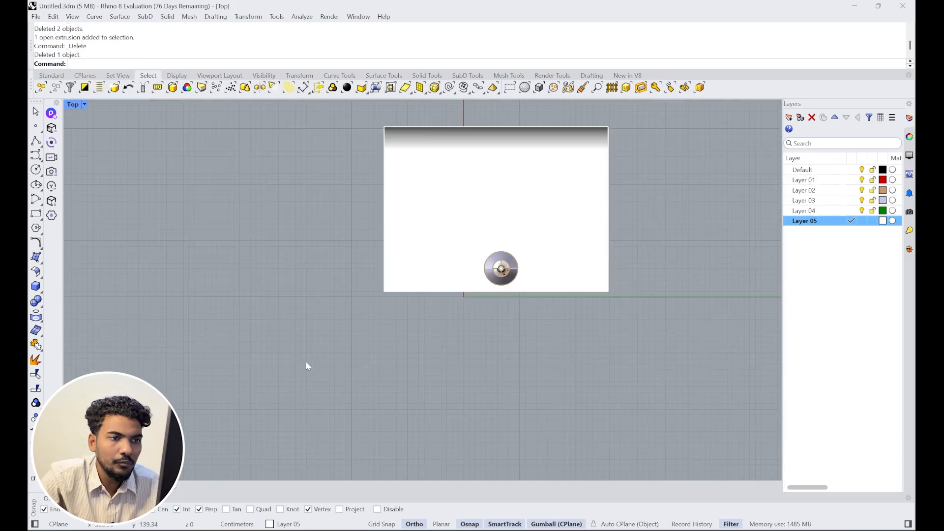
{"action": "scroll", "coordinate": [536, 196], "scroll_direction": "down", "scroll_amount": 2}
{"action": "scroll", "coordinate": [533, 196], "scroll_direction": "up", "scroll_amount": 4}
{"action": "left_click", "coordinate": [501, 180]}
{"action": "left_click_drag", "start_coordinate": [490, 184], "coordinate": [512, 279]}
{"action": "mouse_move", "coordinate": [523, 311]}
{"action": "left_mouse_down"}
{"action": "mouse_move", "coordinate": [540, 302]}
{"action": "mouse_move", "coordinate": [530, 305]}
{"action": "left_mouse_up"}
{"action": "scroll", "coordinate": [529, 304], "scroll_direction": "up", "scroll_amount": 2}
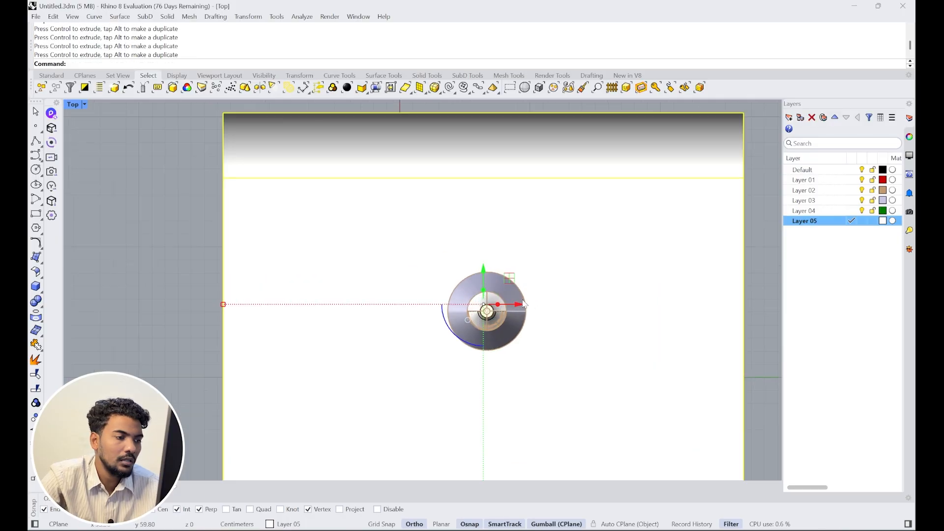
{"action": "key", "text": "ctrl+Tab"}
{"action": "right_click_drag", "start_coordinate": [472, 236], "coordinate": [535, 332]}
{"action": "left_click", "coordinate": [535, 331]}
- Run SynchronizeRenderColors with the AllLayers option to match the layers' render colors to their display colors
{"action": "scroll", "coordinate": [542, 345], "scroll_direction": "up", "scroll_amount": 3}
{"action": "scroll", "coordinate": [568, 401], "scroll_direction": "down", "scroll_amount": 4}
{"action": "scroll", "coordinate": [500, 371], "scroll_direction": "up", "scroll_amount": 3}
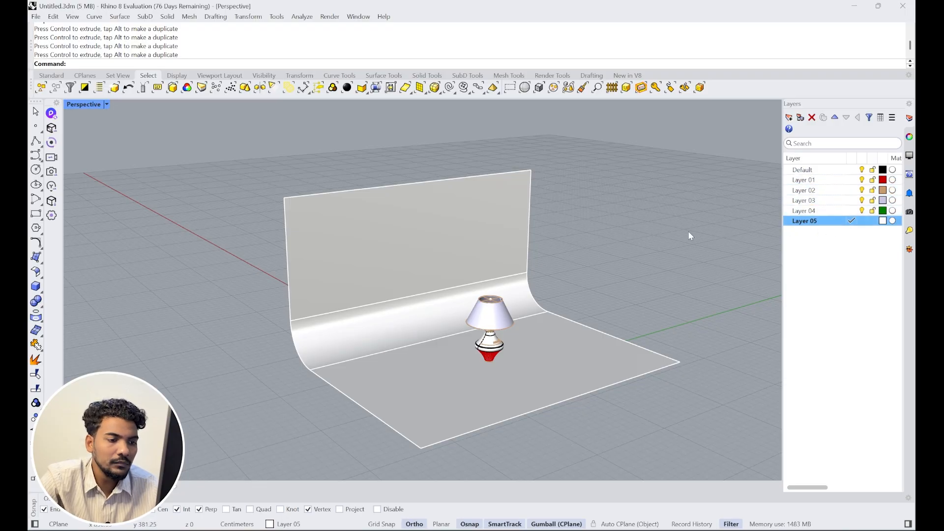
{"action": "type", "text": "S"}
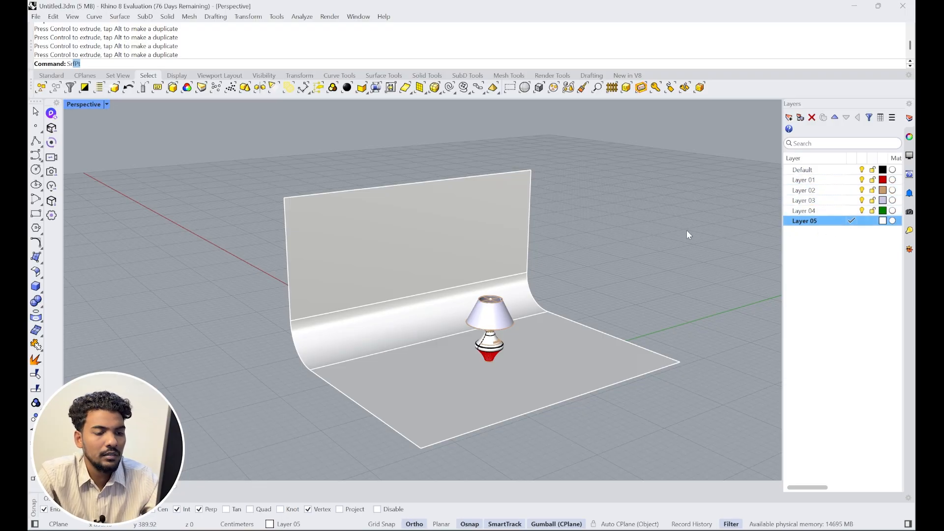
{"action": "type", "text": "ynchronizeCPlanes"}
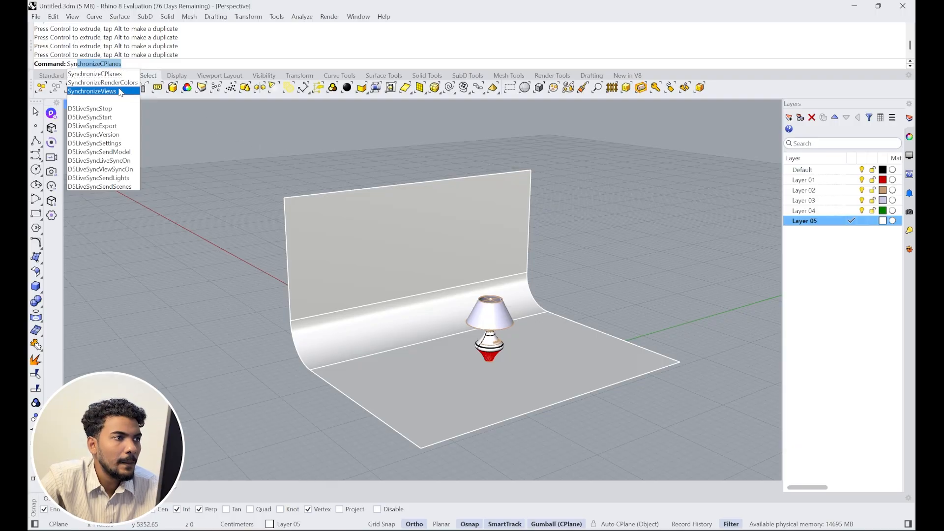
{"action": "left_click", "coordinate": [104, 83]}
{"action": "left_click", "coordinate": [179, 64]}
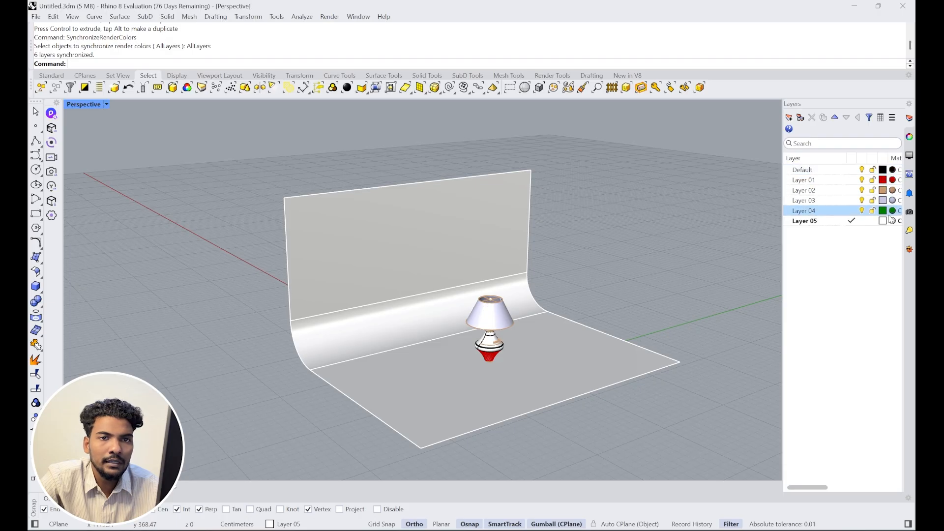
{"action": "scroll", "coordinate": [509, 318], "scroll_direction": "up", "scroll_amount": 2}
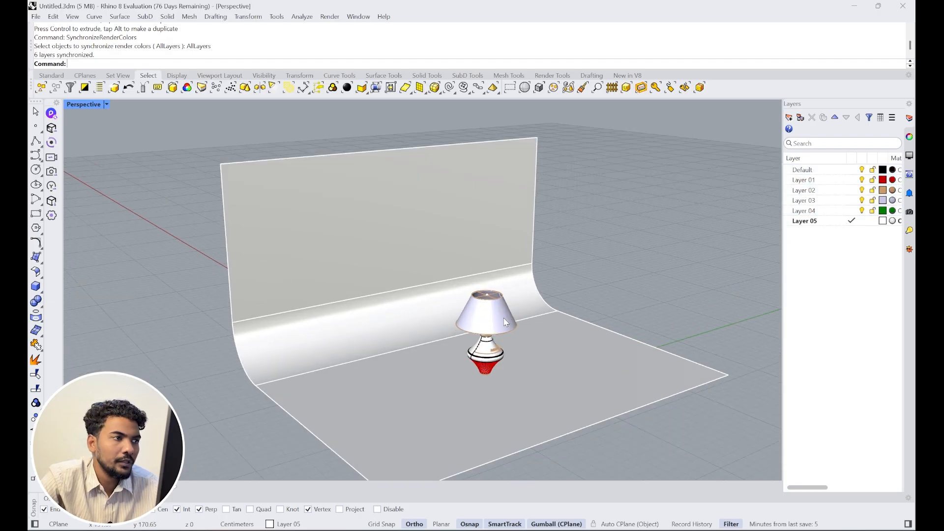
- Start D5 LiveSync to bring the Rhino model into D5 Render and focus the view on the lamp
{"action": "left_click", "coordinate": [52, 114]}
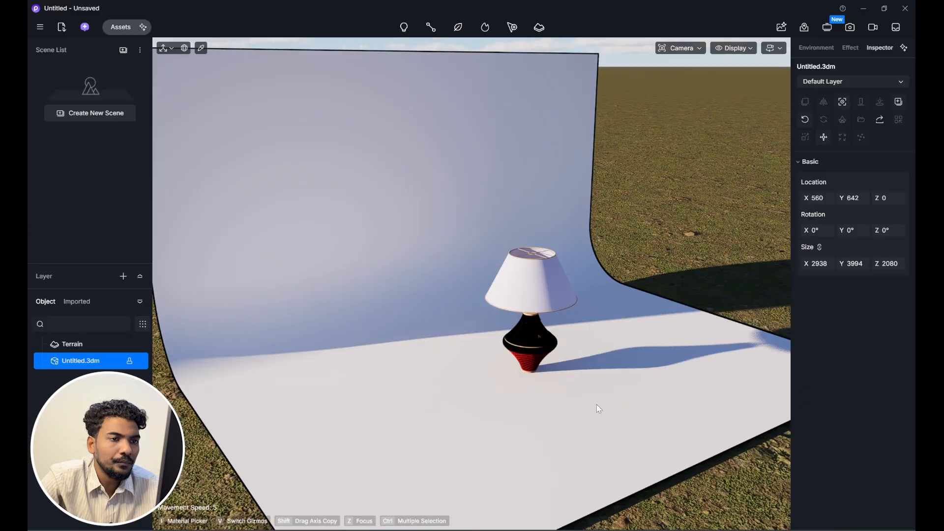
{"action": "scroll", "coordinate": [549, 341], "scroll_direction": "up", "scroll_amount": 10}
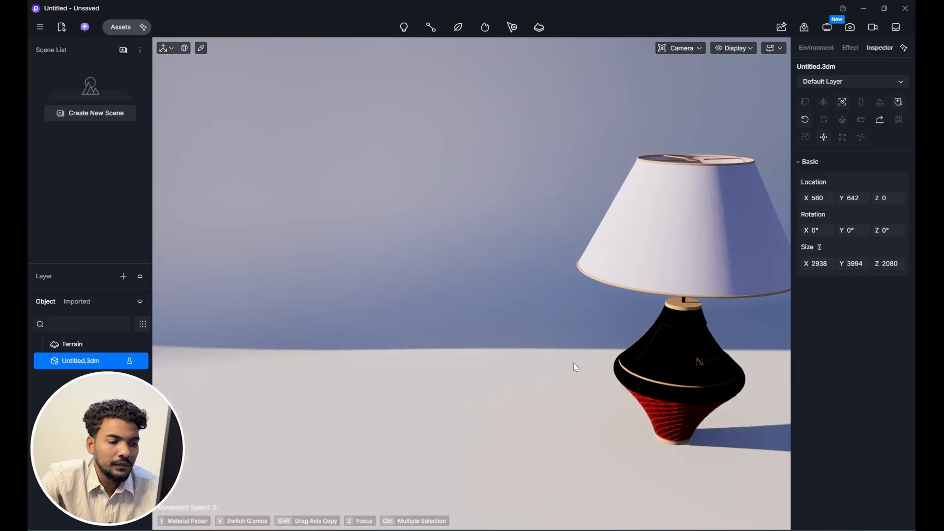
{"action": "key", "text": "z"}
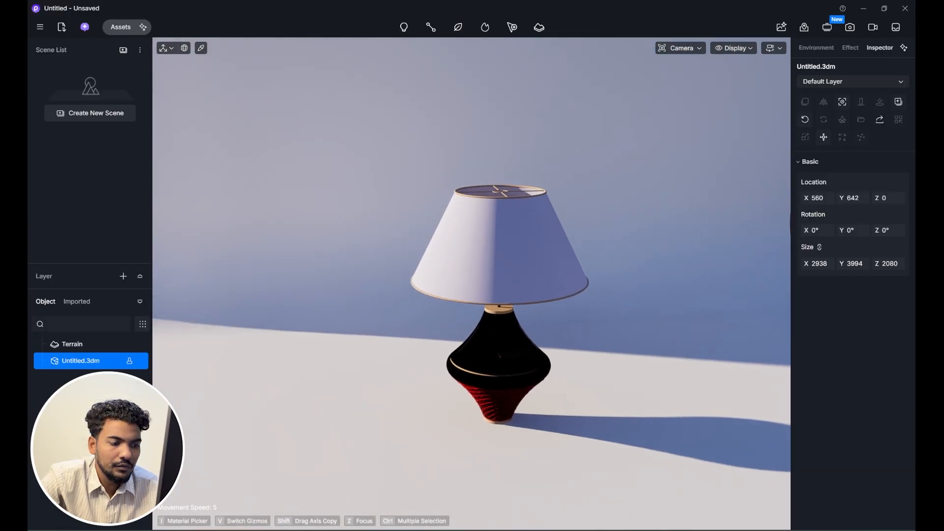
- Frame the whole lamp from a low frontal angle against the backdrop and save the view as a new scene
{"action": "middle_click_drag", "start_coordinate": [551, 371], "coordinate": [549, 297]}
{"action": "right_click_drag", "start_coordinate": [548, 368], "coordinate": [585, 442]}
{"action": "middle_click_drag", "start_coordinate": [585, 442], "coordinate": [585, 365]}
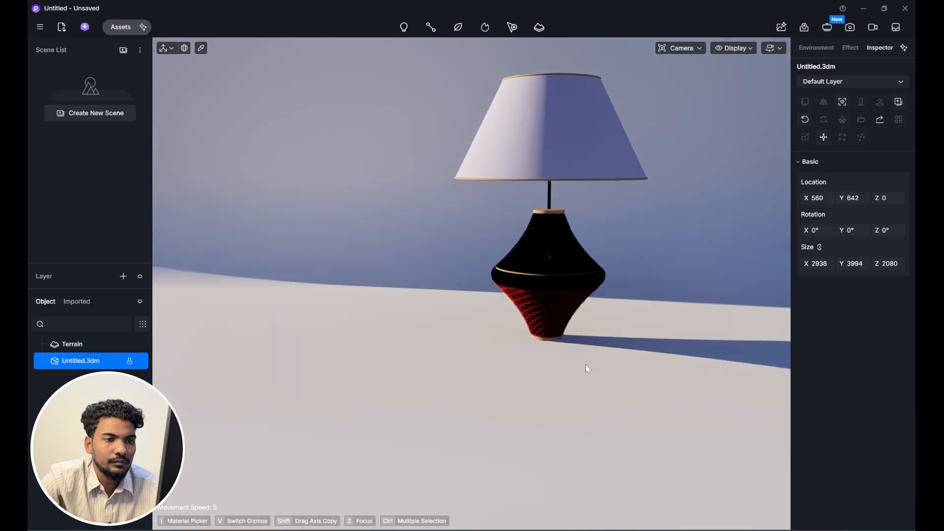
{"action": "right_click_drag", "start_coordinate": [586, 364], "coordinate": [465, 378]}
{"action": "scroll", "coordinate": [591, 361], "scroll_direction": "up", "scroll_amount": 3}
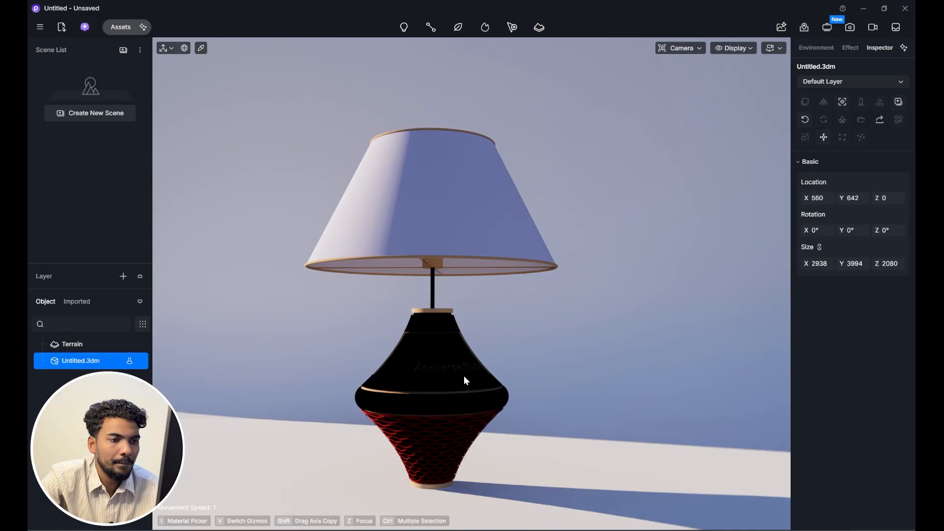
{"action": "middle_click_drag", "start_coordinate": [466, 379], "coordinate": [494, 372]}
{"action": "key", "text": "d"}
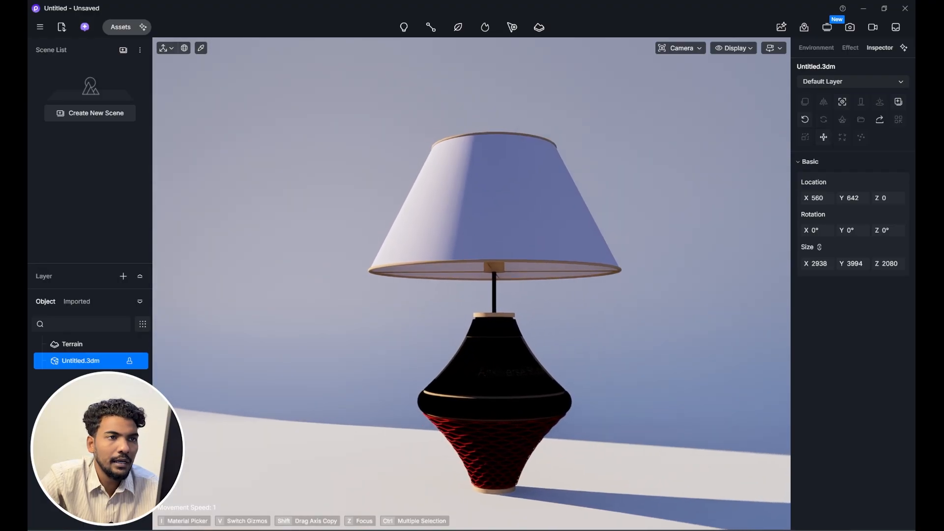
{"action": "left_click", "coordinate": [98, 114]}
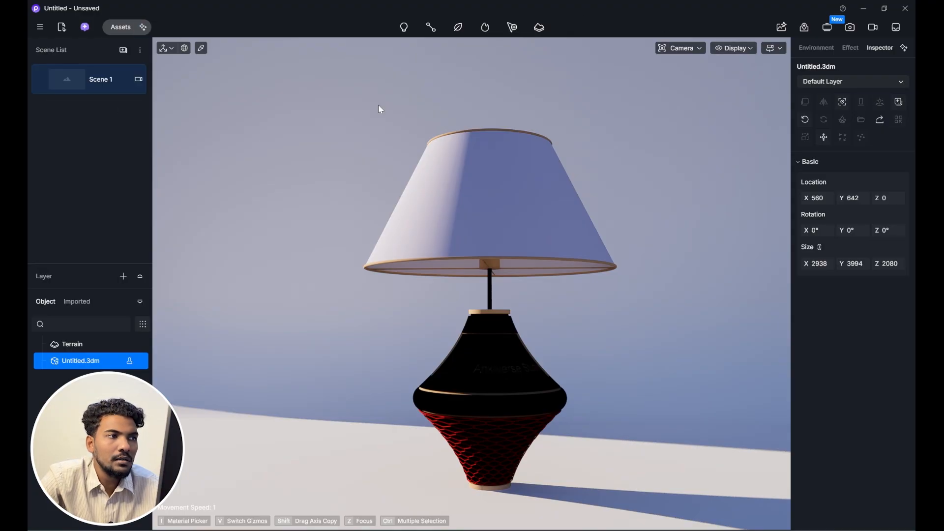
- Set the camera to two-point perspective with automatic exposure off, and update Scene 1
{"action": "left_click", "coordinate": [729, 49]}
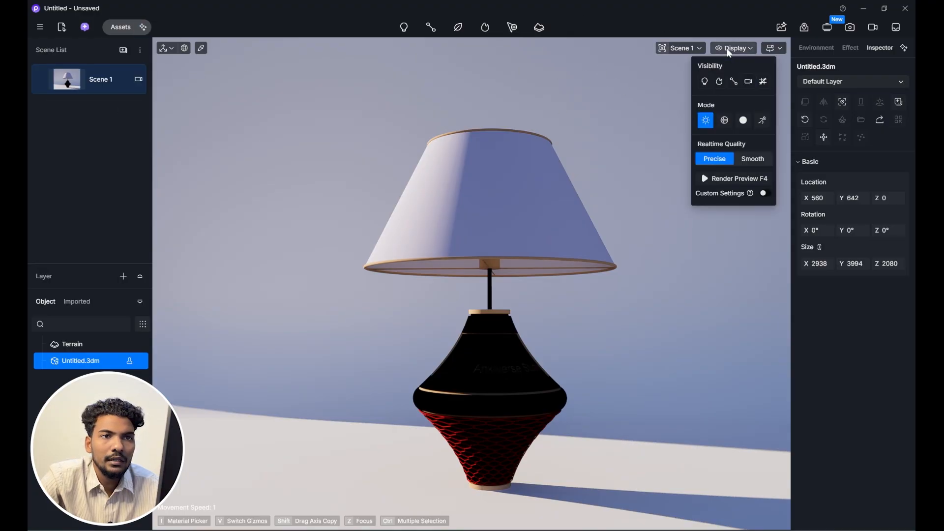
{"action": "left_click", "coordinate": [691, 48]}
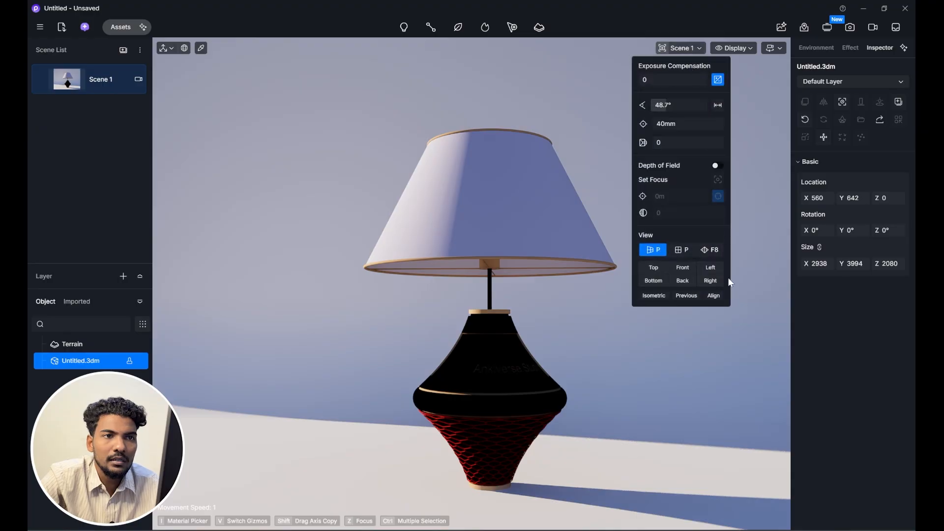
{"action": "left_click", "coordinate": [717, 251]}
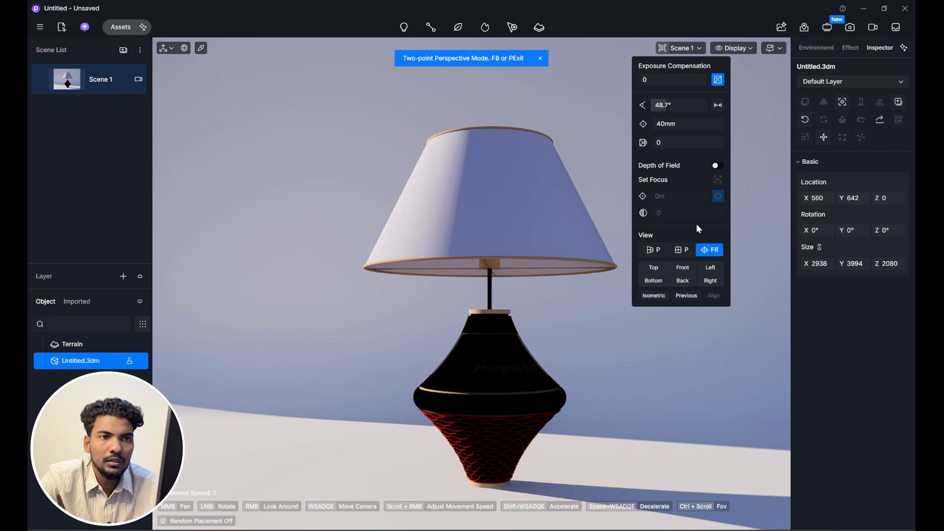
{"action": "left_click", "coordinate": [719, 82]}
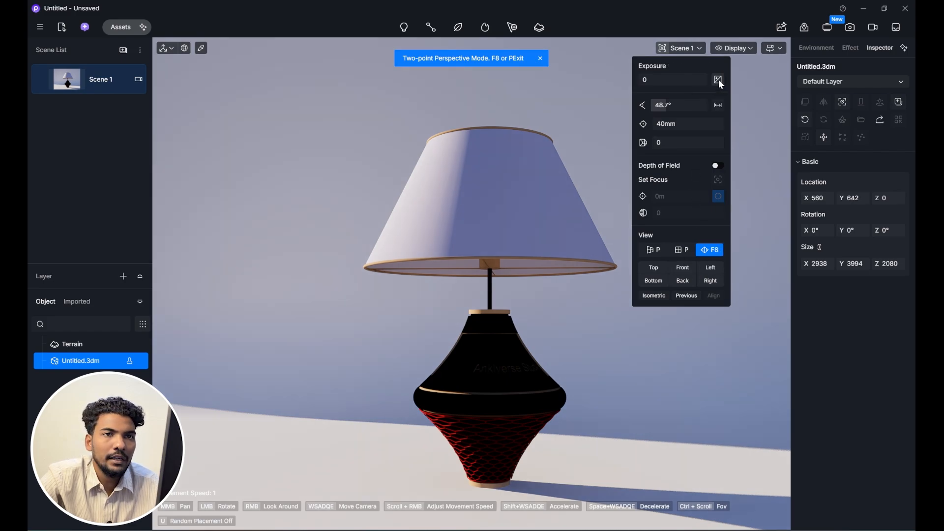
{"action": "left_click", "coordinate": [768, 50]}
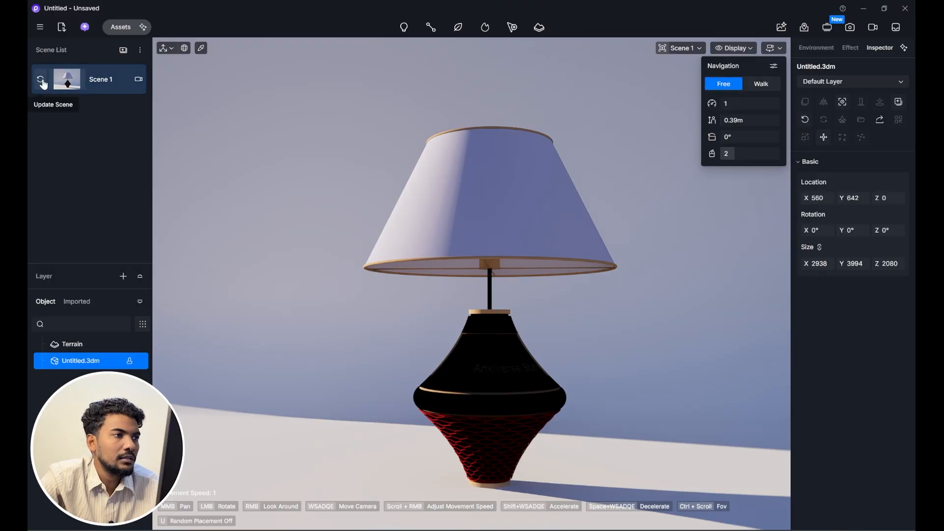
{"action": "left_click", "coordinate": [43, 81]}
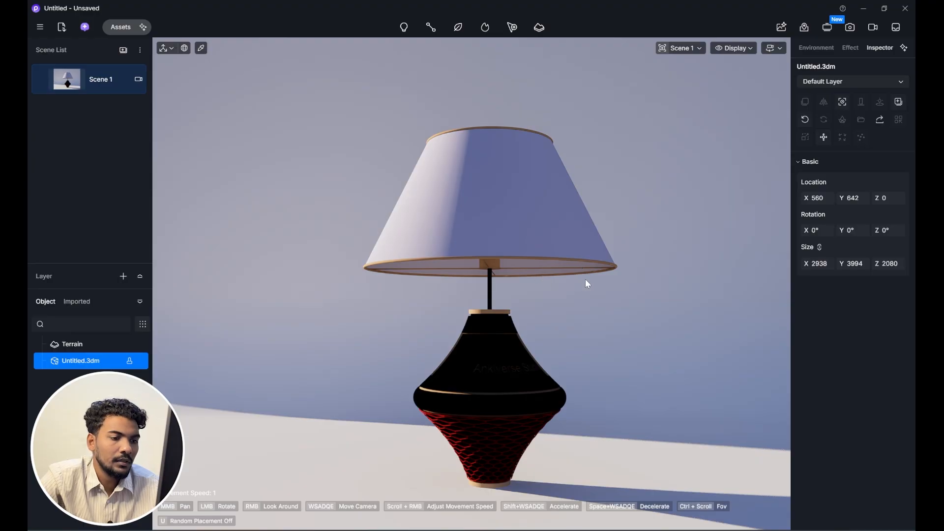
- Pick the backdrop's material and set its base color to a muted green with HSV 79, 17, 74
{"action": "key", "text": "m"}
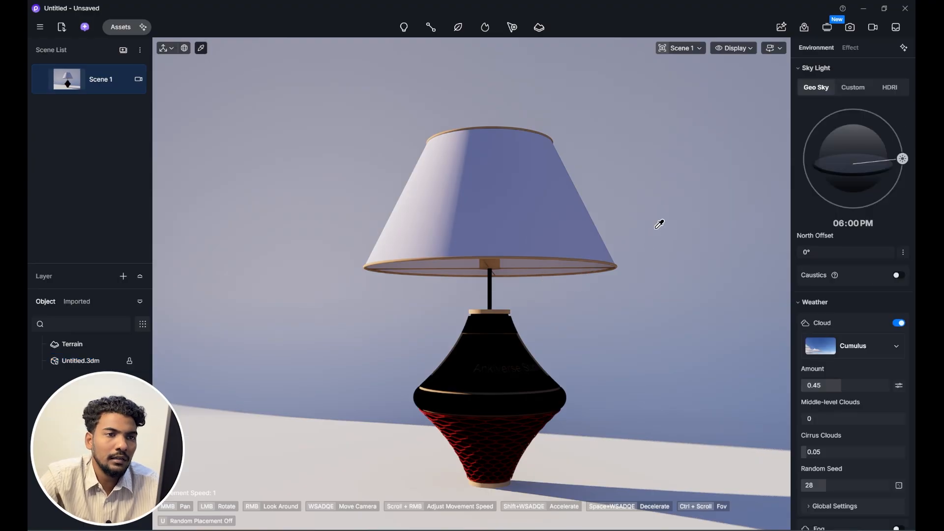
{"action": "left_click", "coordinate": [664, 199]}
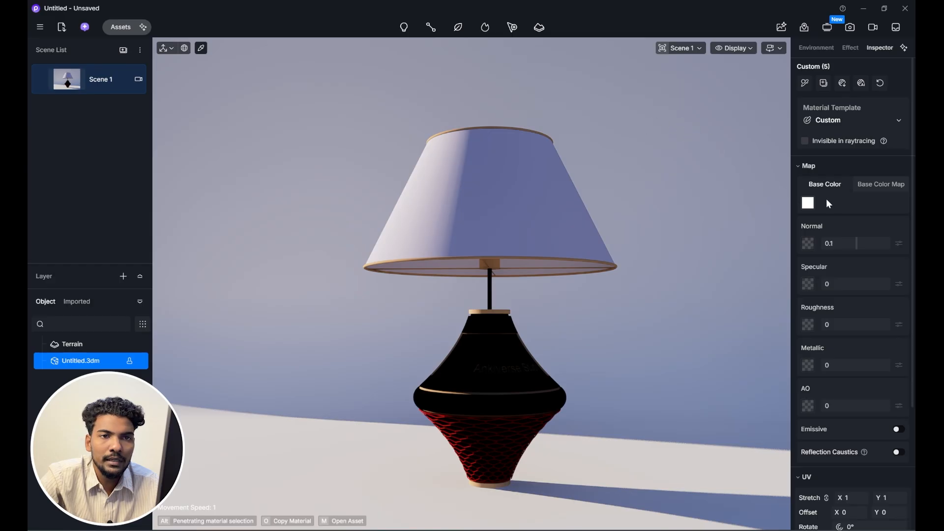
{"action": "left_click", "coordinate": [811, 206]}
{"action": "left_click", "coordinate": [703, 237]}
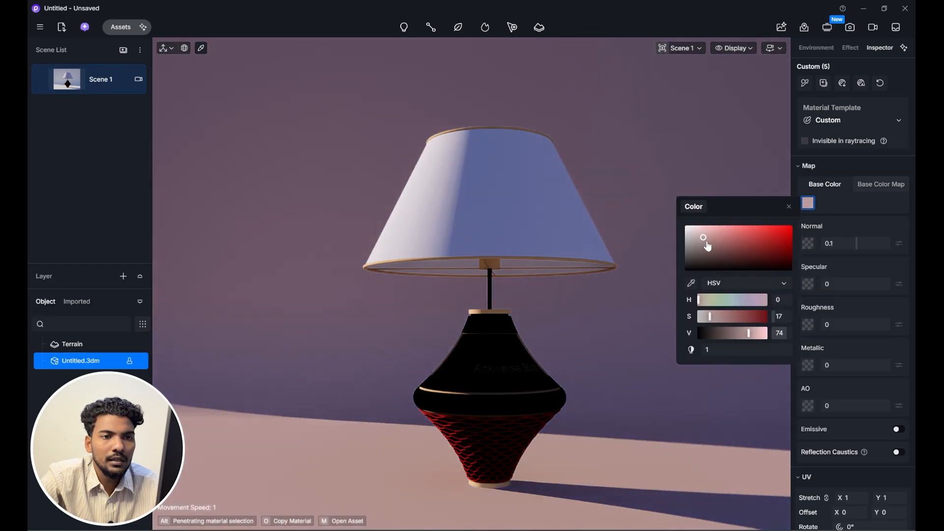
{"action": "left_click", "coordinate": [721, 301]}
{"action": "left_click_drag", "start_coordinate": [721, 299], "coordinate": [715, 299]}
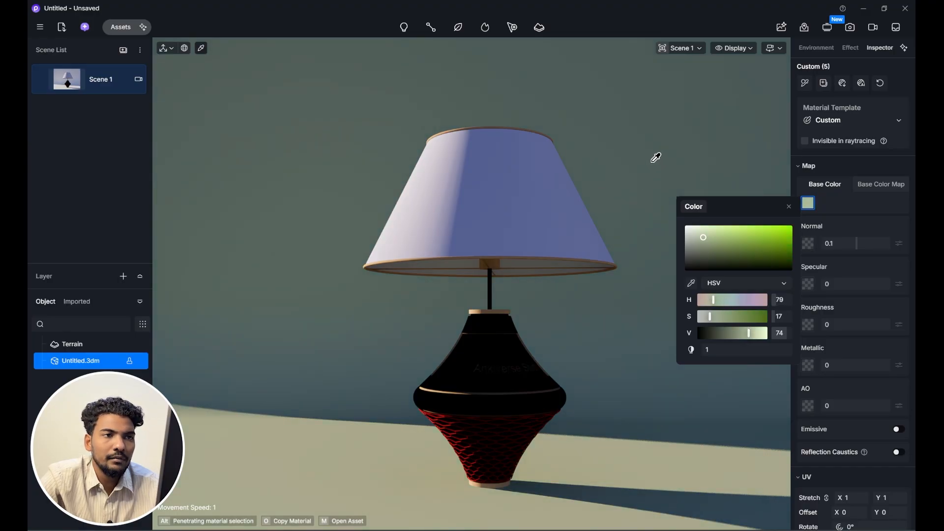
{"action": "left_click", "coordinate": [625, 217]}
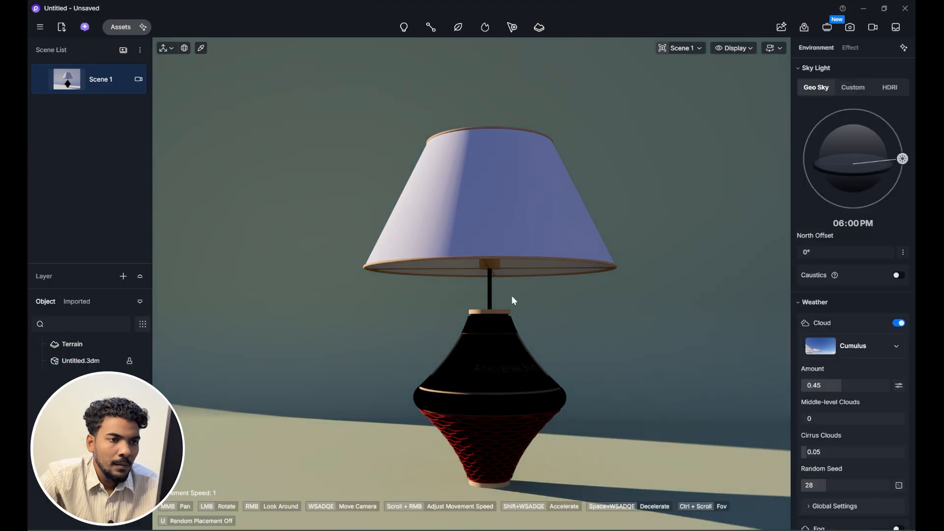
- Switch to Rhino and move the lamp's thin vertical rod to Layer 02
{"action": "scroll", "coordinate": [503, 305], "scroll_direction": "up", "scroll_amount": 5}
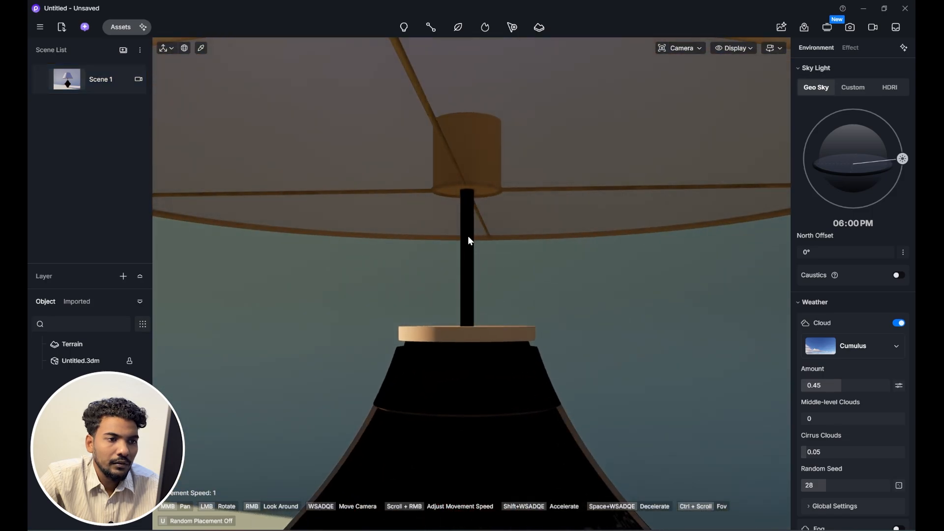
{"action": "left_click", "coordinate": [468, 235]}
{"action": "key", "text": "Escape"}
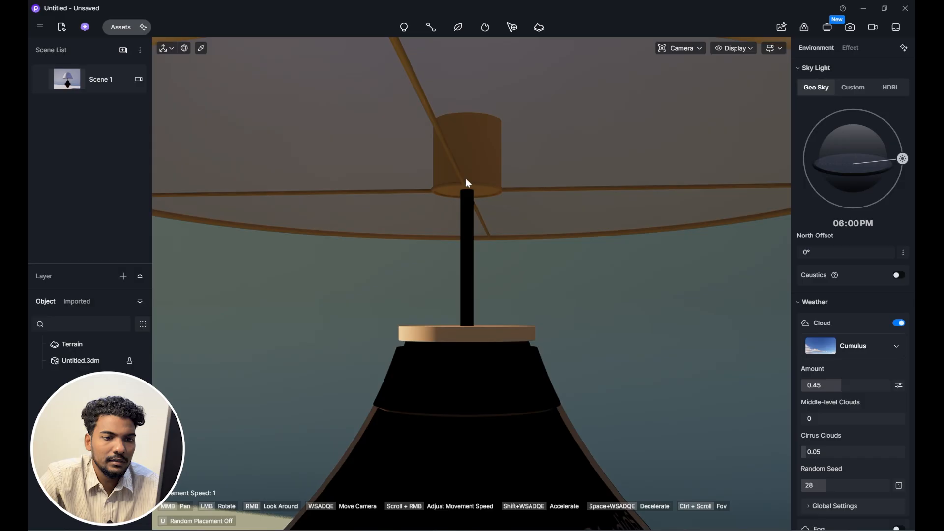
{"action": "left_click", "coordinate": [662, 526]}
{"action": "scroll", "coordinate": [480, 295], "scroll_direction": "up", "scroll_amount": 5}
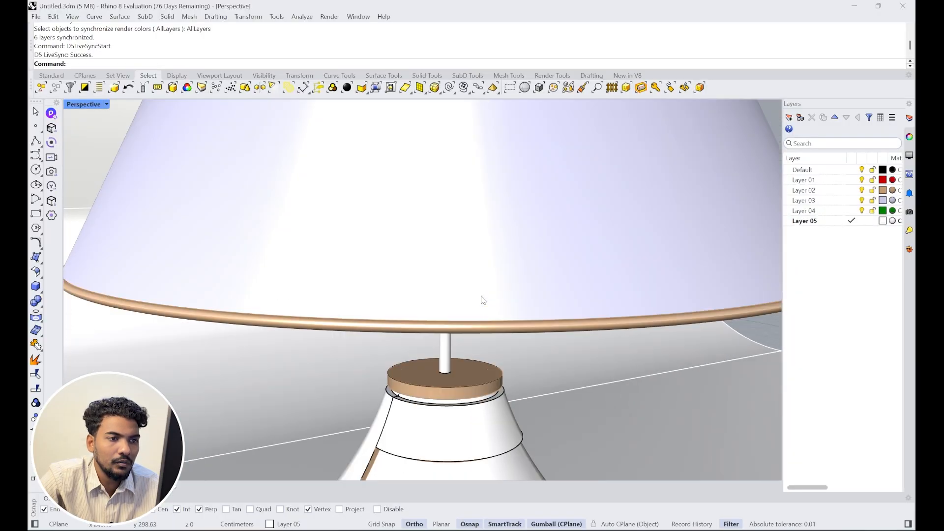
{"action": "scroll", "coordinate": [457, 228], "scroll_direction": "down", "scroll_amount": 5}
{"action": "scroll", "coordinate": [457, 228], "scroll_direction": "up", "scroll_amount": 2}
{"action": "left_click", "coordinate": [443, 162]}
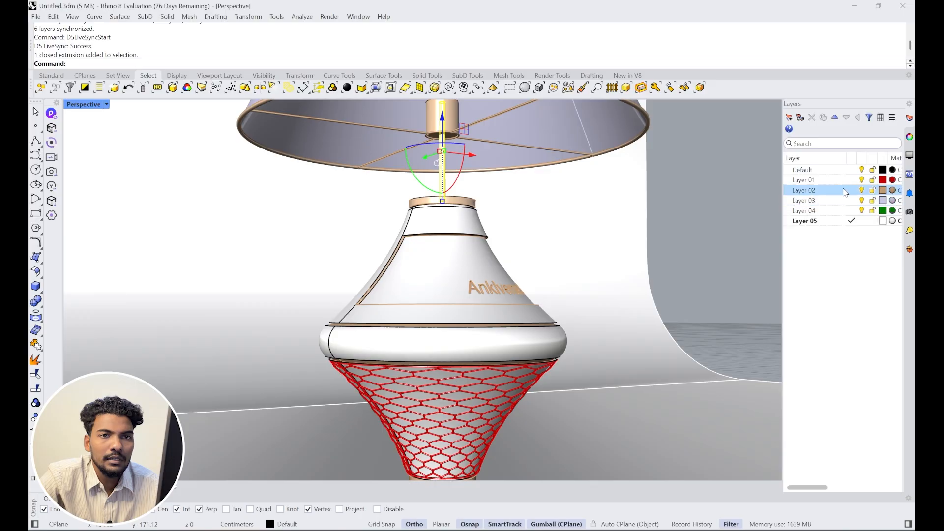
{"action": "right_click", "coordinate": [791, 190]}
{"action": "left_click", "coordinate": [722, 247]}
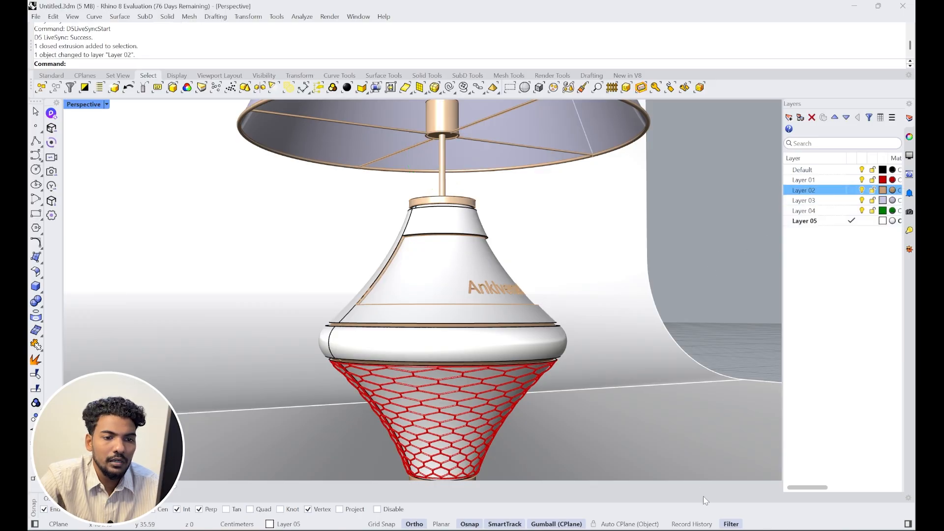
- Switch back to D5 Render and apply the Rose Gold metal material from the asset library to the lamp's metal fittings
{"action": "left_click", "coordinate": [689, 530]}
{"action": "scroll", "coordinate": [503, 182], "scroll_direction": "up", "scroll_amount": 3}
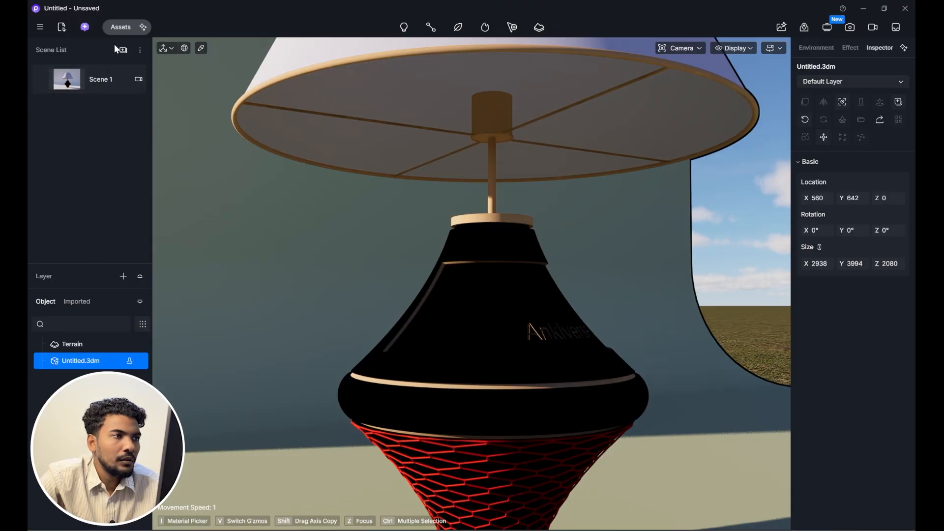
{"action": "left_click", "coordinate": [119, 28]}
{"action": "scroll", "coordinate": [75, 246], "scroll_direction": "down", "scroll_amount": 1}
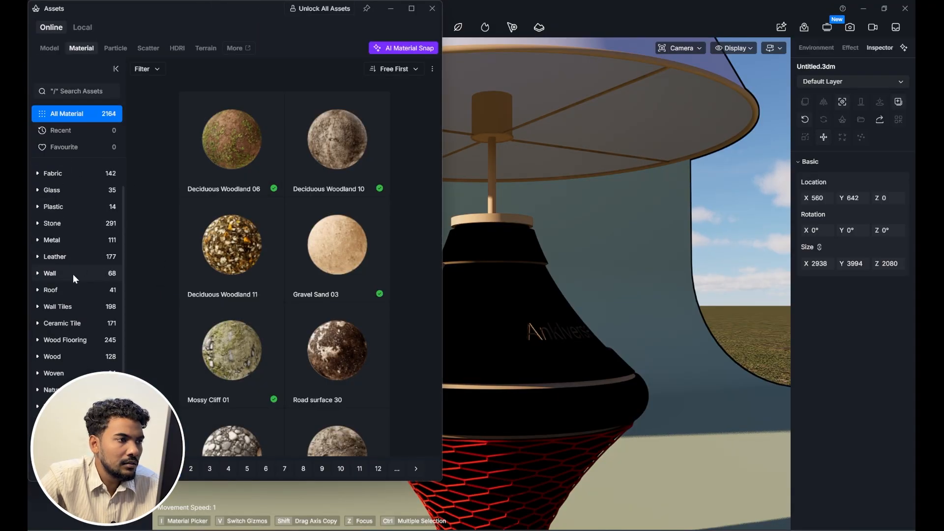
{"action": "left_click", "coordinate": [67, 238]}
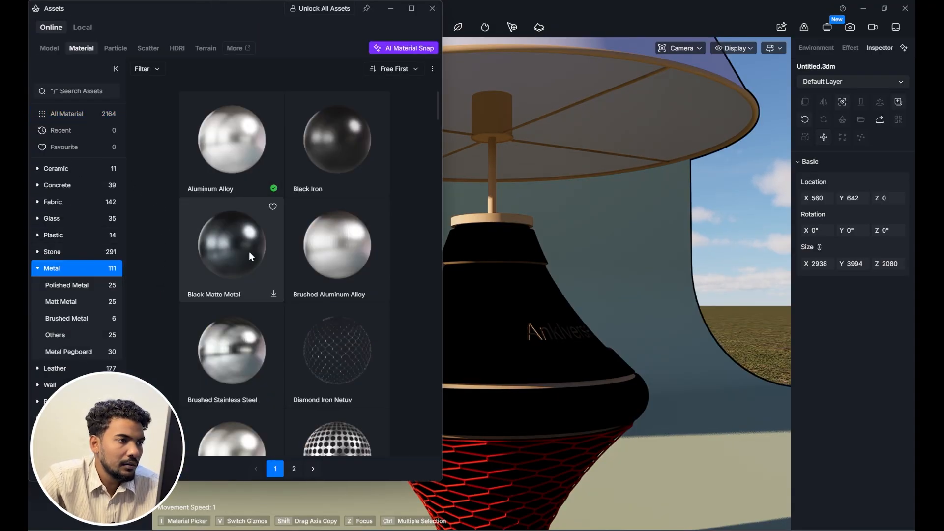
{"action": "scroll", "coordinate": [276, 293], "scroll_direction": "down", "scroll_amount": 6}
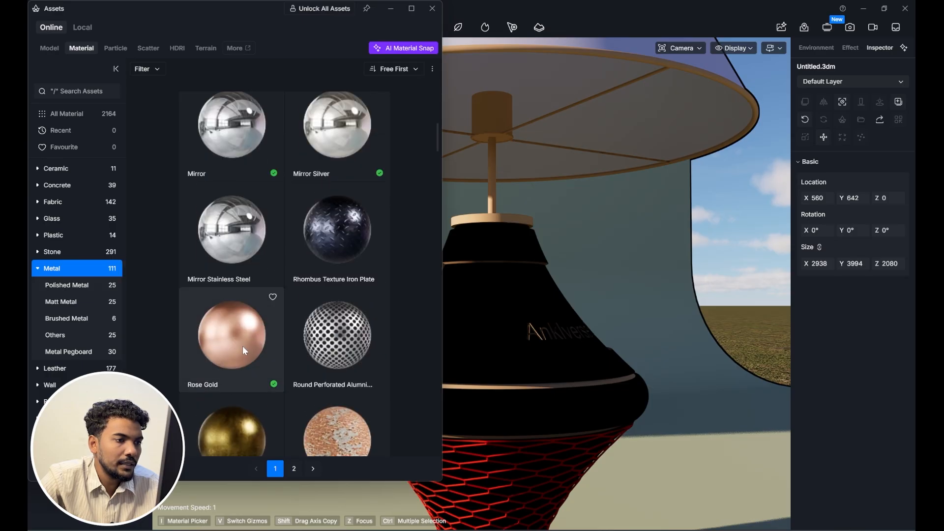
{"action": "left_click", "coordinate": [241, 349]}
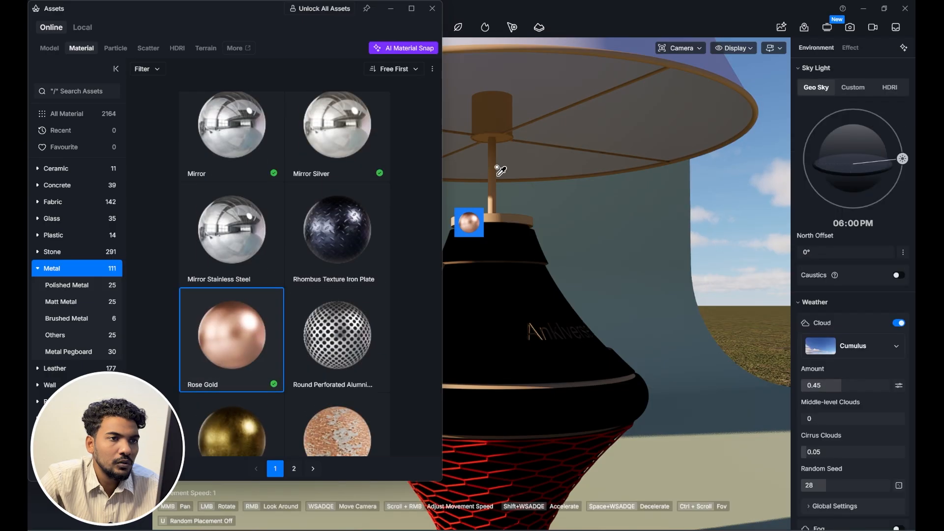
{"action": "left_click", "coordinate": [501, 122]}
- Try Triplanar mapping on the Rose Gold material and inspect the lamp's metal fittings up close
{"action": "scroll", "coordinate": [896, 438], "scroll_direction": "down", "scroll_amount": 3}
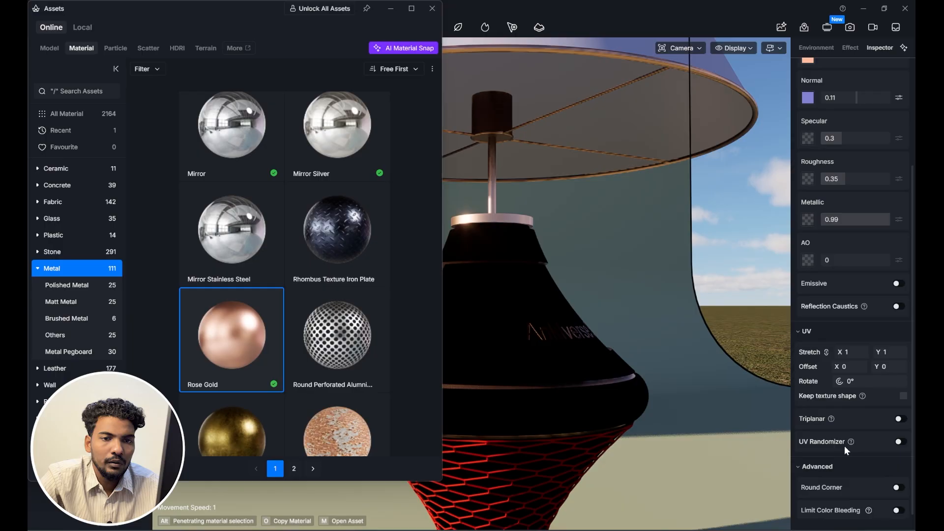
{"action": "left_click", "coordinate": [899, 419]}
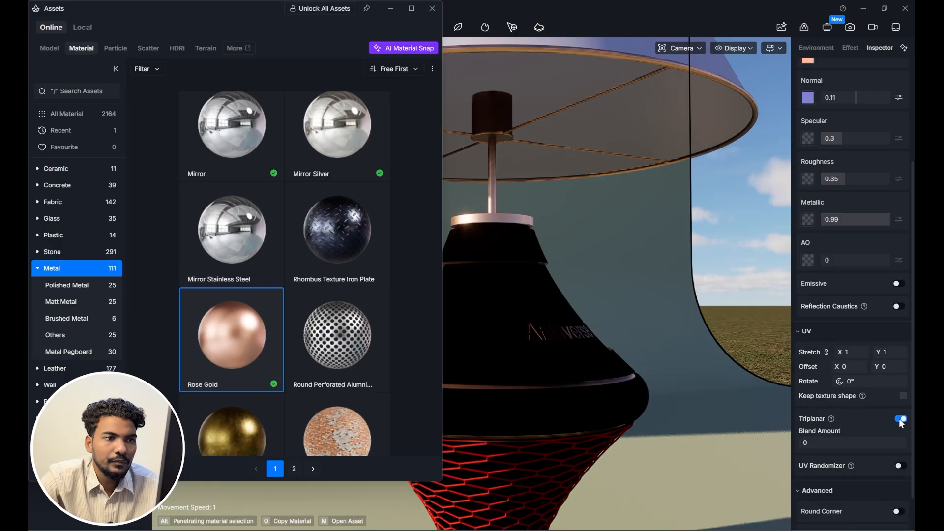
{"action": "left_click", "coordinate": [432, 9]}
{"action": "scroll", "coordinate": [515, 200], "scroll_direction": "up", "scroll_amount": 3}
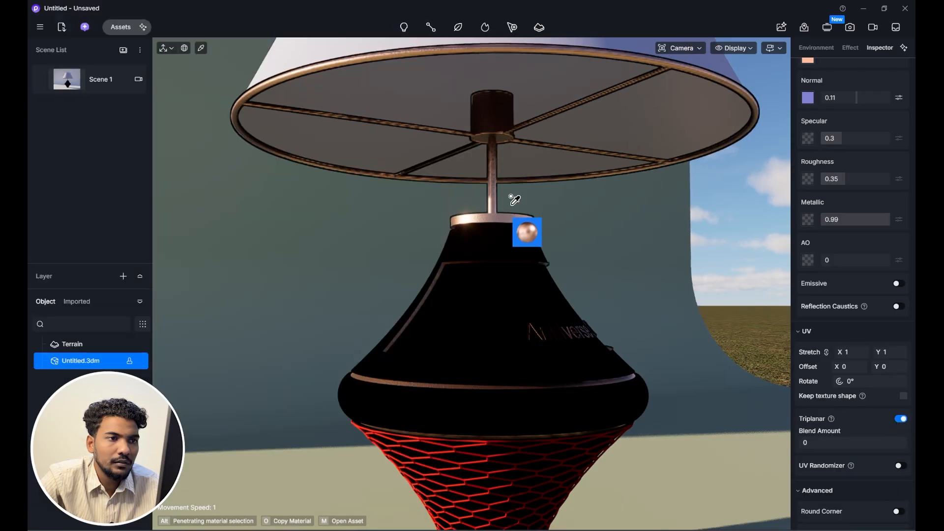
{"action": "left_click", "coordinate": [541, 248]}
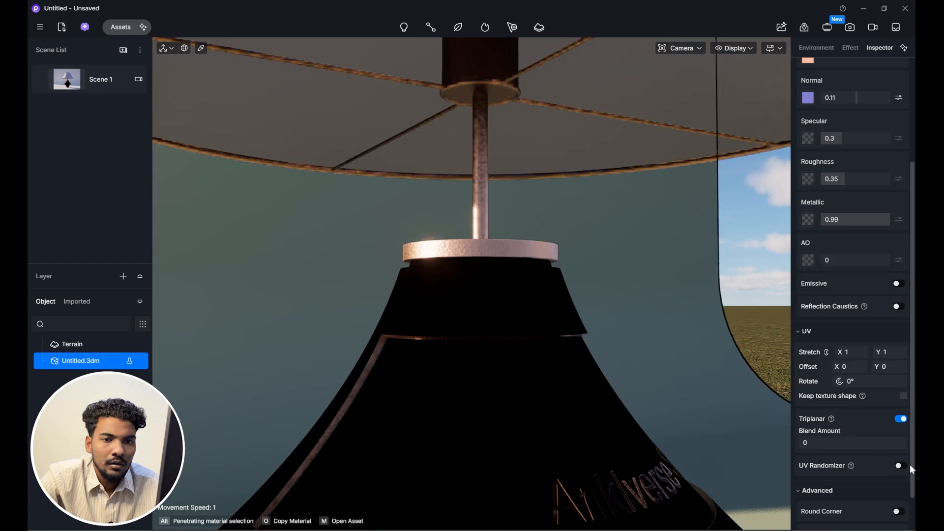
{"action": "left_click", "coordinate": [899, 420]}
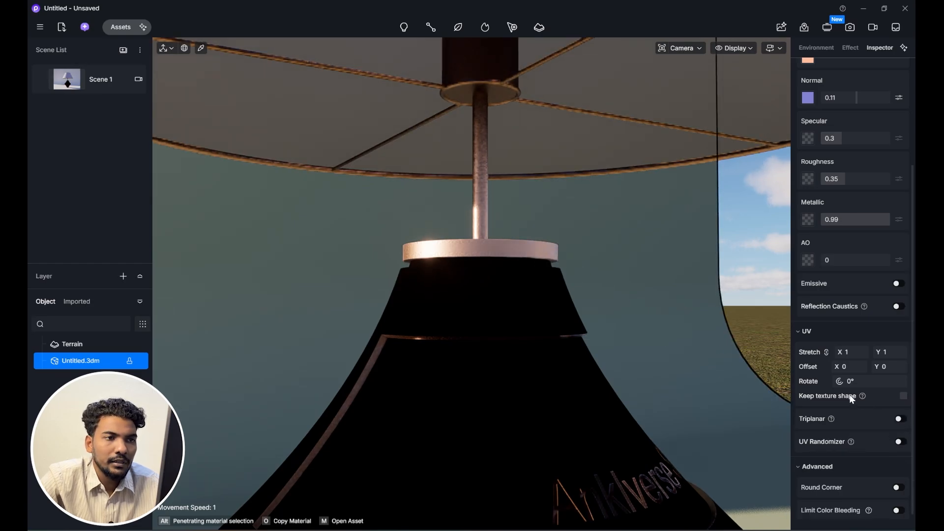
{"action": "scroll", "coordinate": [550, 319], "scroll_direction": "down", "scroll_amount": 5}
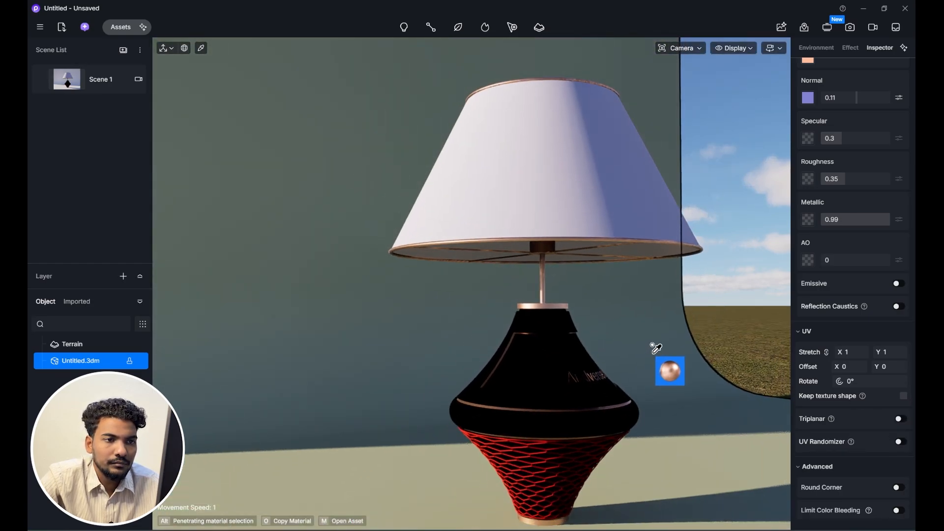
{"action": "scroll", "coordinate": [647, 341], "scroll_direction": "up", "scroll_amount": 5}
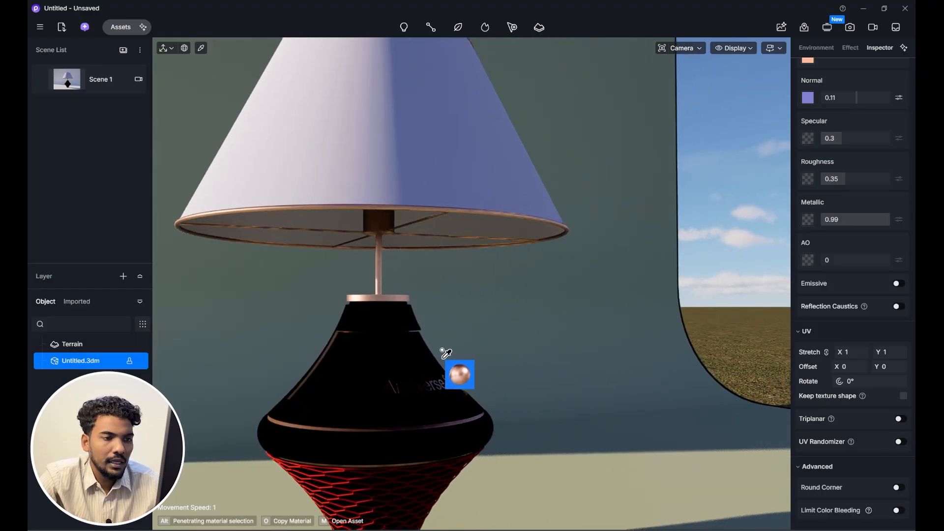
- Pick the lamp base's black material and set its base color to HSV 0, 0, 24, specular 0.33 and roughness 0.59
{"action": "key", "text": "Escape"}
{"action": "left_click", "coordinate": [419, 361]}
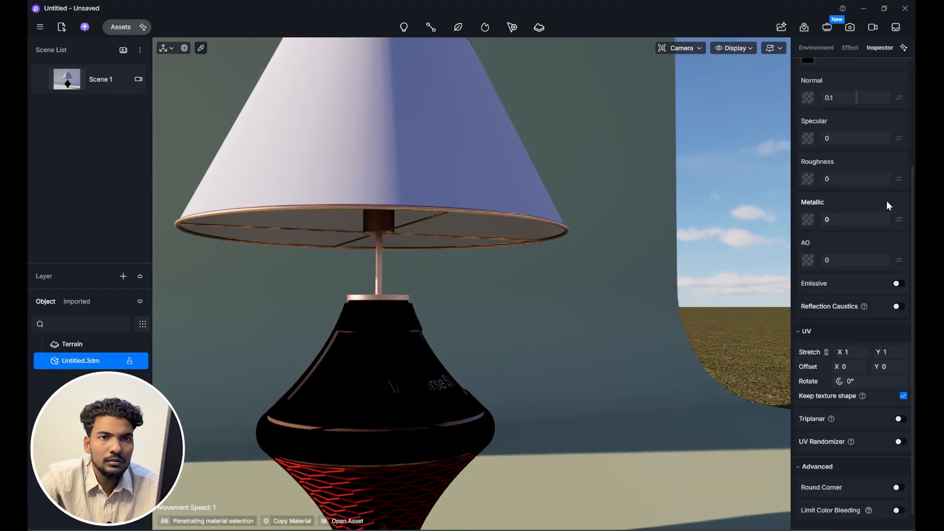
{"action": "scroll", "coordinate": [873, 179], "scroll_direction": "up", "scroll_amount": 3}
{"action": "left_click", "coordinate": [809, 161]}
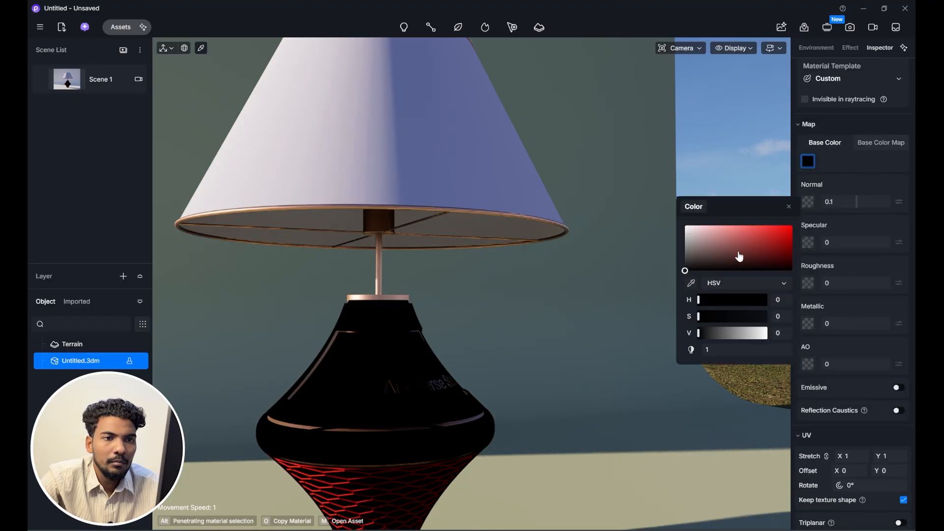
{"action": "left_click_drag", "start_coordinate": [738, 256], "coordinate": [670, 258]}
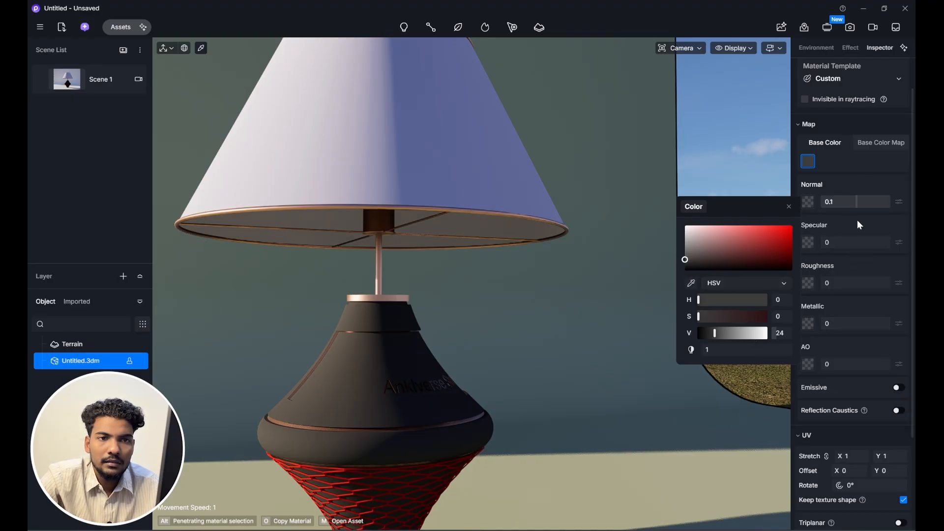
{"action": "left_click_drag", "start_coordinate": [836, 243], "coordinate": [855, 245]}
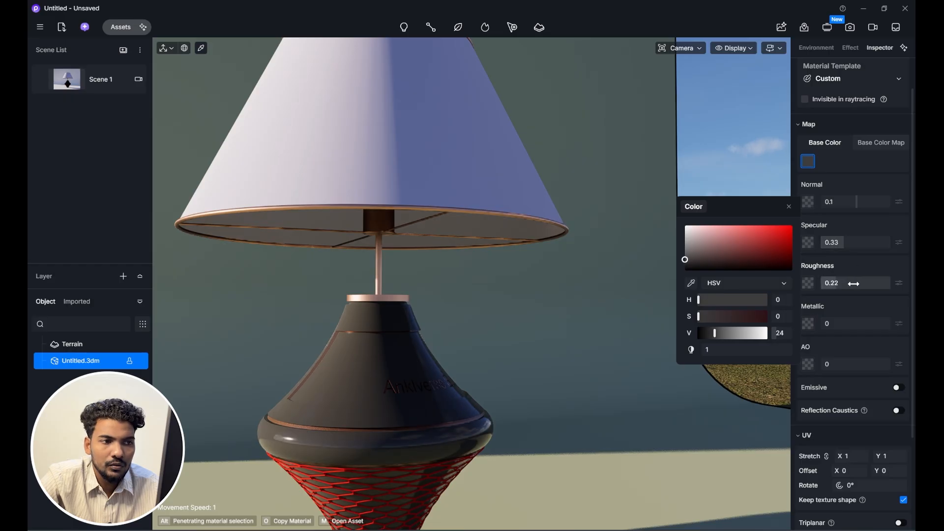
{"action": "left_click_drag", "start_coordinate": [855, 284], "coordinate": [879, 285]}
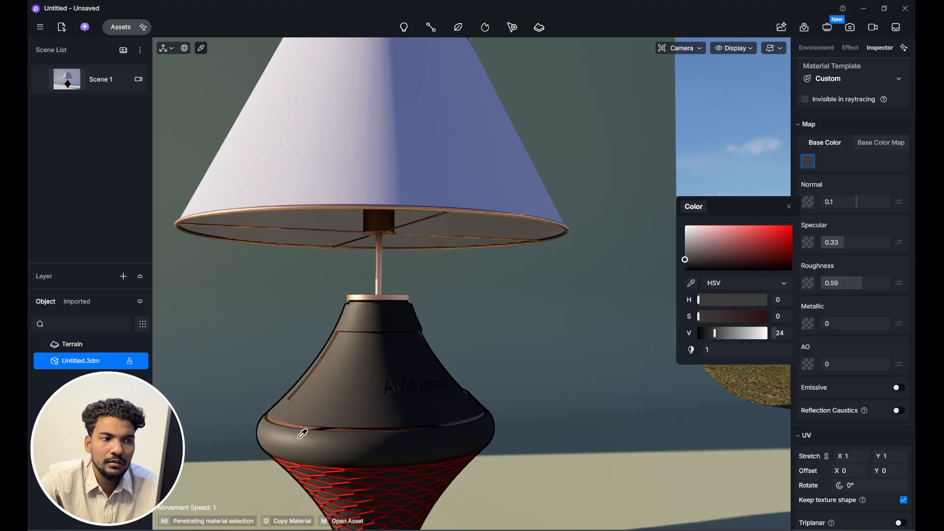
- Give the red honeycomb pattern on the lower lamp base a muted red base color, HSV 0, 63, 59, specular 0.46 and roughness 0.5
{"action": "scroll", "coordinate": [442, 352], "scroll_direction": "down", "scroll_amount": 3}
{"action": "scroll", "coordinate": [517, 354], "scroll_direction": "up", "scroll_amount": 2}
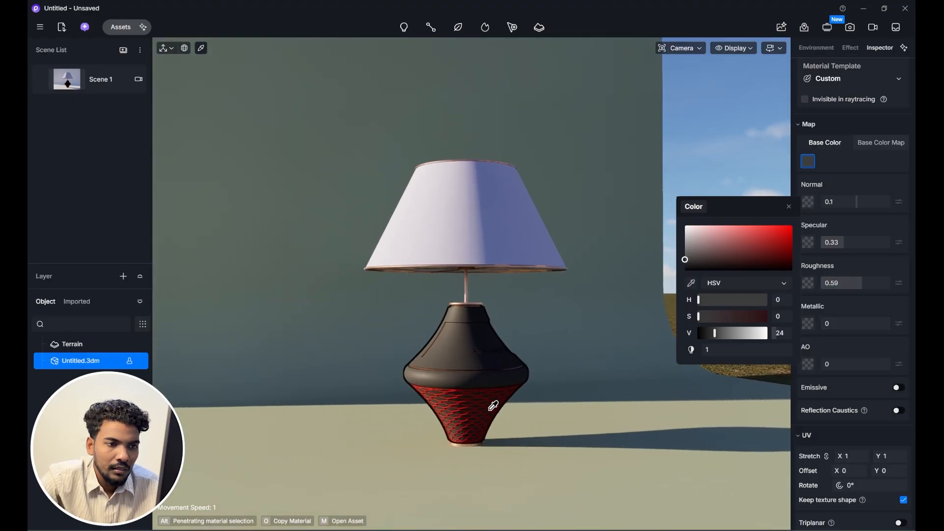
{"action": "scroll", "coordinate": [489, 406], "scroll_direction": "up", "scroll_amount": 2}
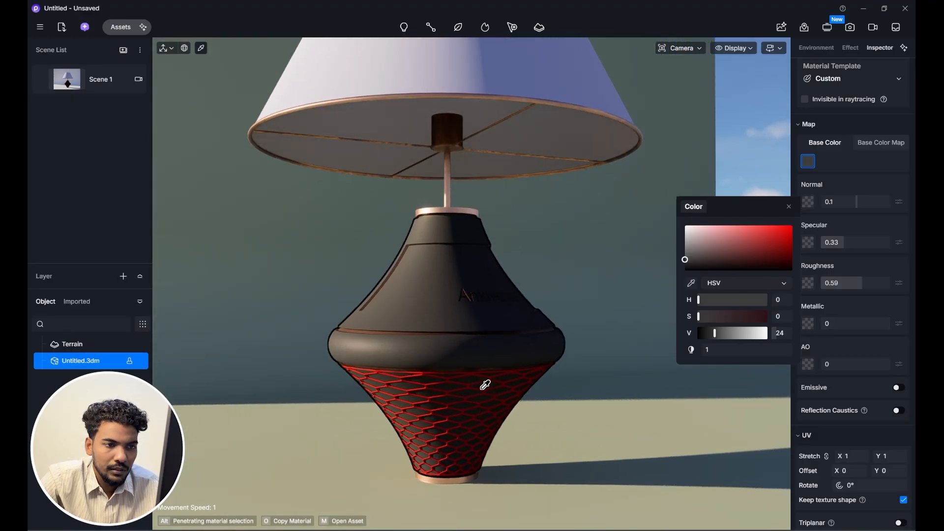
{"action": "left_click", "coordinate": [472, 381]}
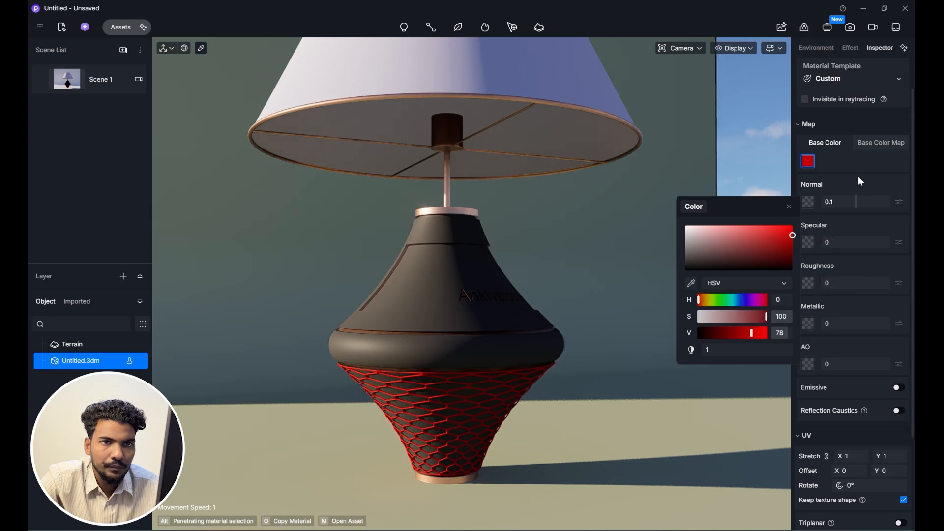
{"action": "left_click_drag", "start_coordinate": [777, 247], "coordinate": [754, 247]}
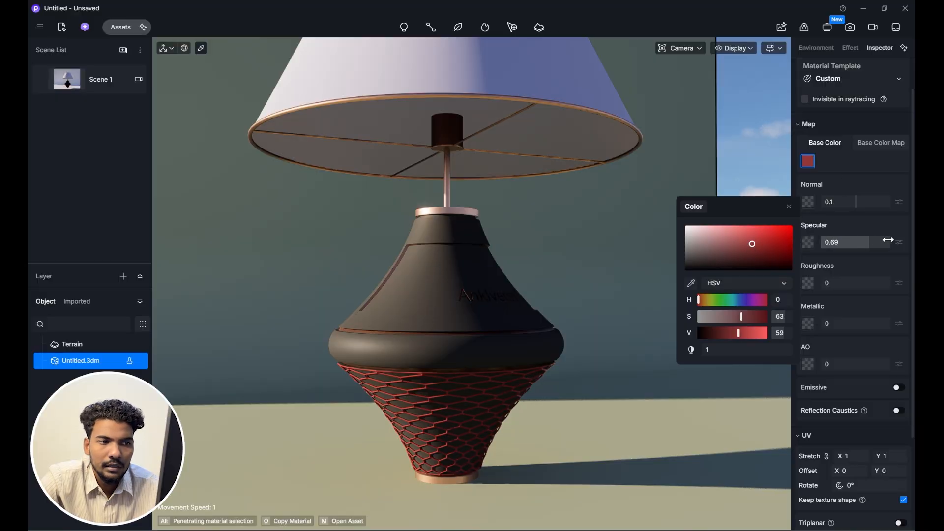
{"action": "left_click_drag", "start_coordinate": [891, 241], "coordinate": [867, 238]}
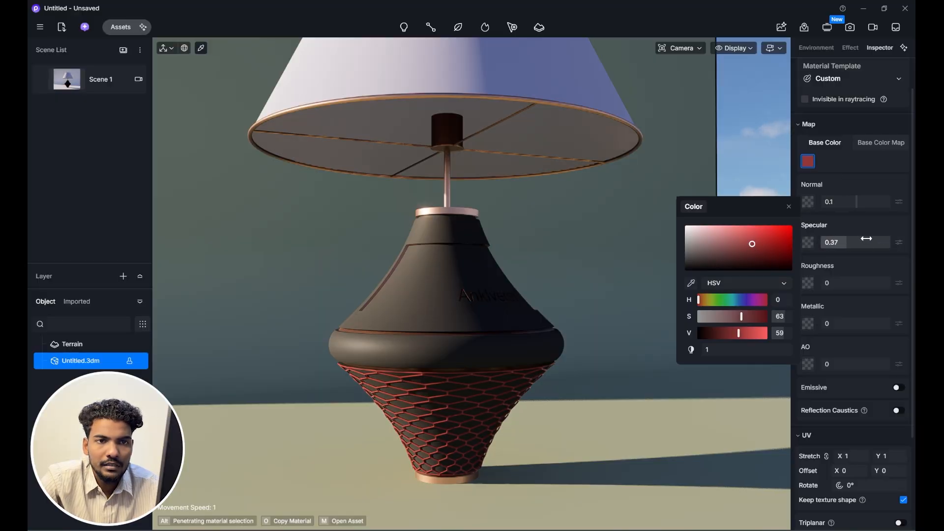
{"action": "left_click_drag", "start_coordinate": [830, 283], "coordinate": [860, 278]}
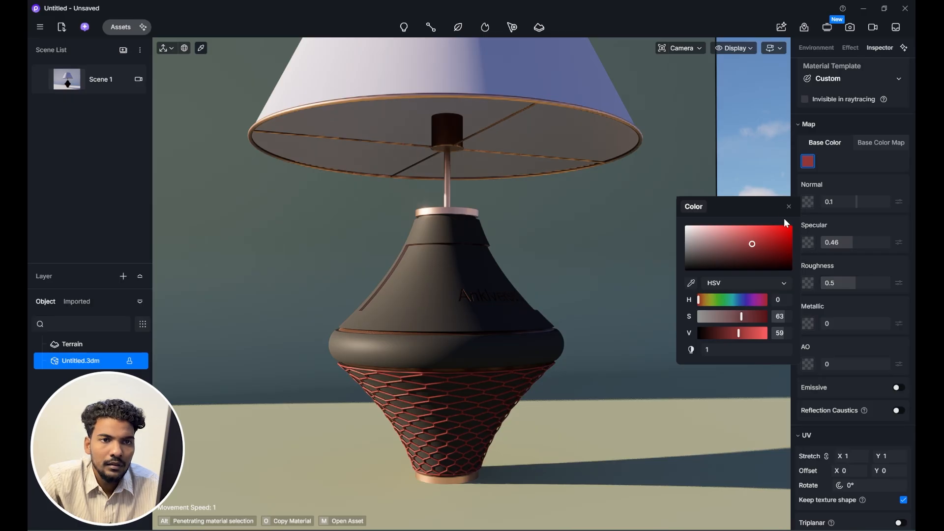
{"action": "left_click", "coordinate": [729, 147]}
- Pick the lampshade's material and open the Fabric category of the online material library
{"action": "scroll", "coordinate": [467, 413], "scroll_direction": "up", "scroll_amount": 3}
{"action": "scroll", "coordinate": [467, 409], "scroll_direction": "up", "scroll_amount": 2}
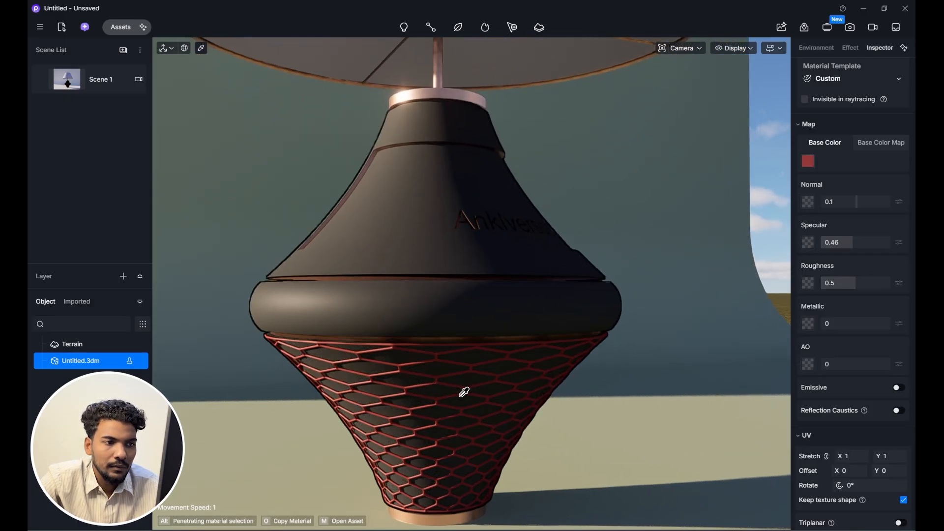
{"action": "scroll", "coordinate": [468, 396], "scroll_direction": "down", "scroll_amount": 1}
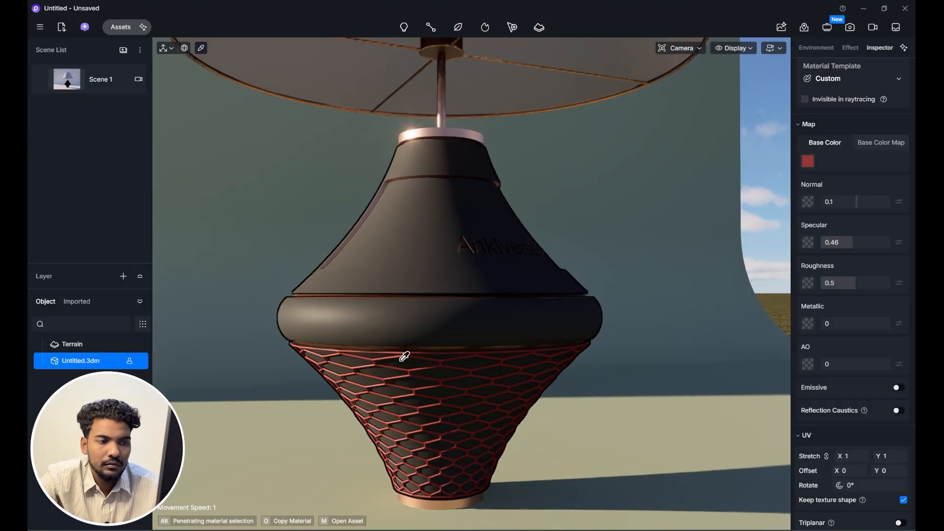
{"action": "scroll", "coordinate": [449, 392], "scroll_direction": "down", "scroll_amount": 3}
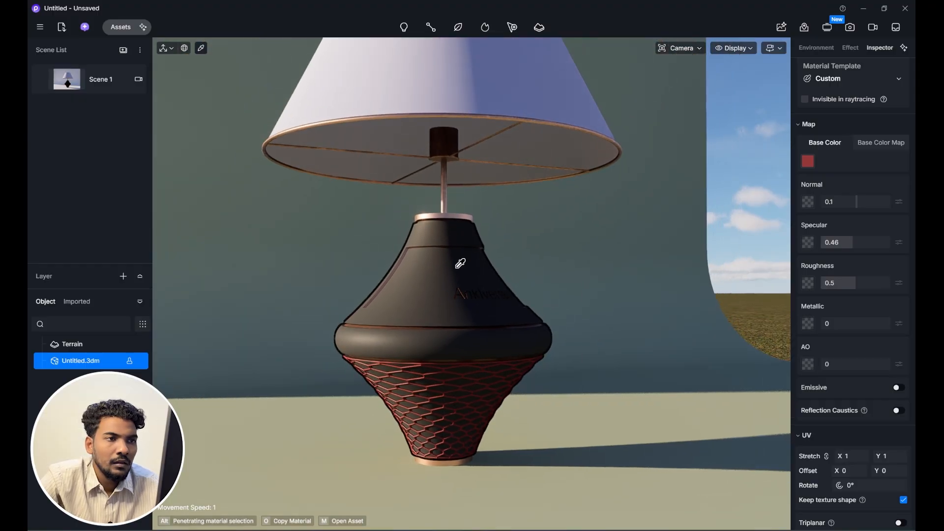
{"action": "right_click_drag", "start_coordinate": [457, 259], "coordinate": [459, 189]}
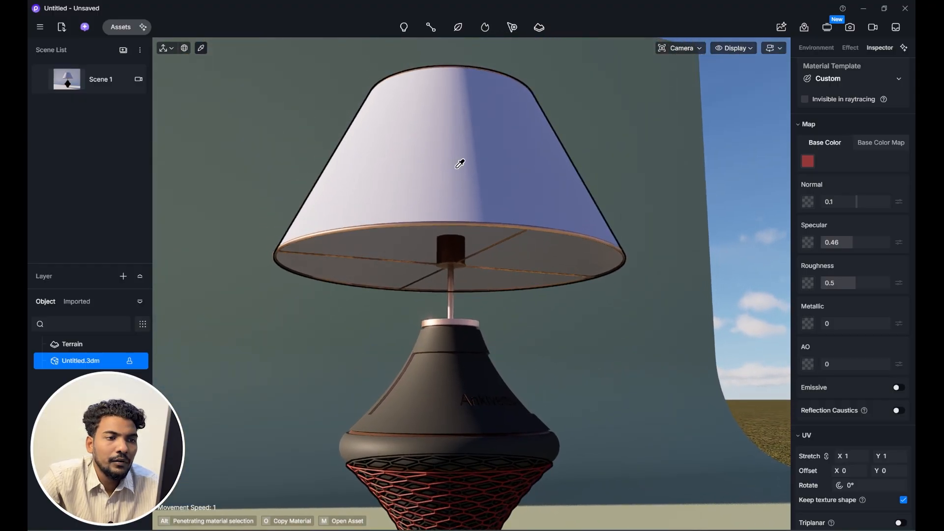
{"action": "left_click", "coordinate": [462, 160]}
{"action": "scroll", "coordinate": [495, 187], "scroll_direction": "down", "scroll_amount": 3}
{"action": "middle_click_drag", "start_coordinate": [489, 162], "coordinate": [467, 212]}
{"action": "left_click", "coordinate": [118, 27]}
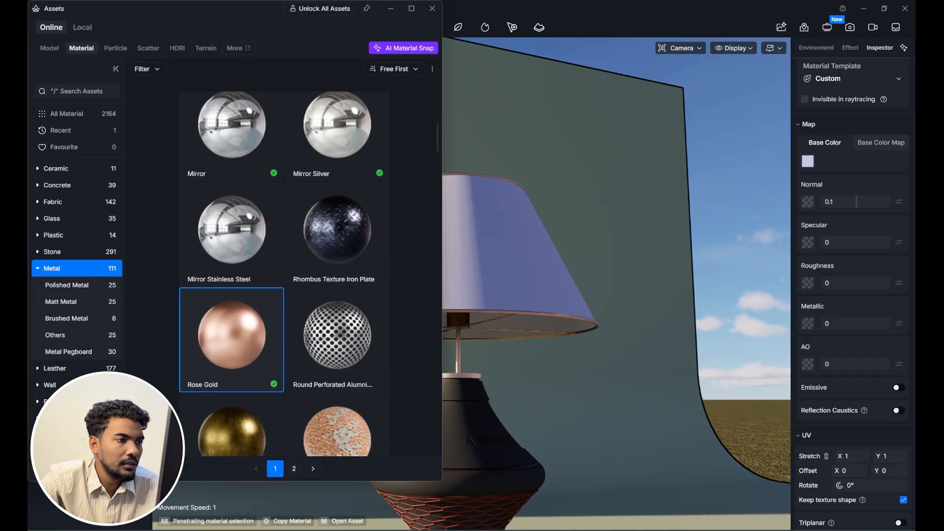
{"action": "scroll", "coordinate": [78, 321], "scroll_direction": "down", "scroll_amount": 4}
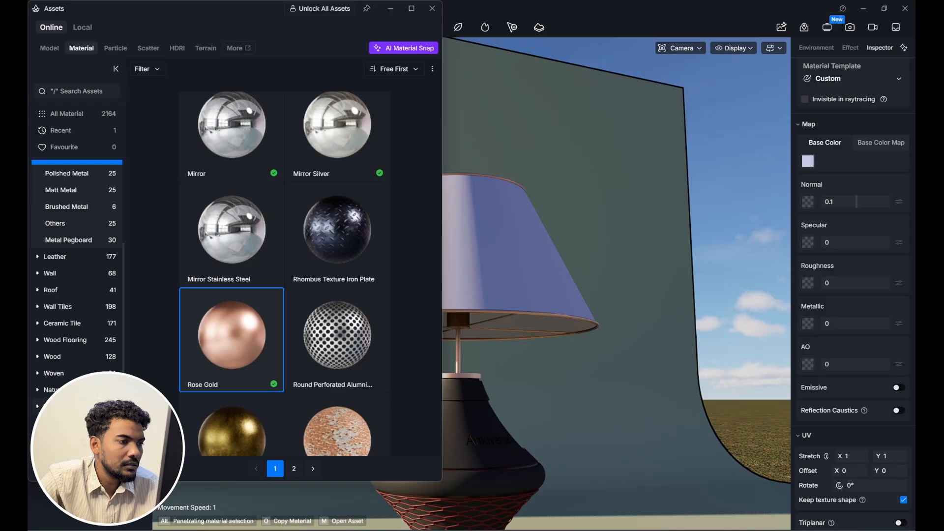
{"action": "scroll", "coordinate": [96, 372], "scroll_direction": "up", "scroll_amount": 3}
{"action": "left_click", "coordinate": [76, 200]}
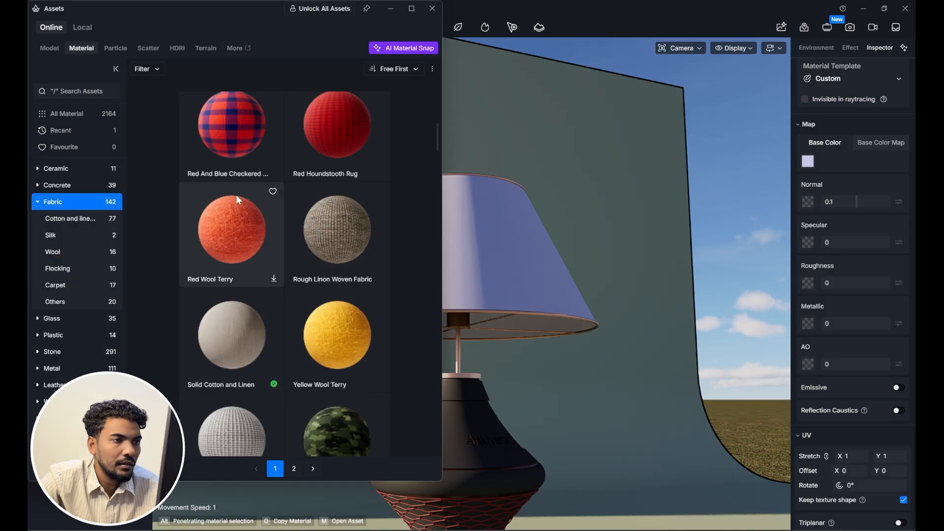
- Apply the Grey Gauze Curtain fabric to the lampshade and put the asset library away
{"action": "scroll", "coordinate": [266, 246], "scroll_direction": "down", "scroll_amount": 6}
{"action": "scroll", "coordinate": [317, 313], "scroll_direction": "down", "scroll_amount": 10}
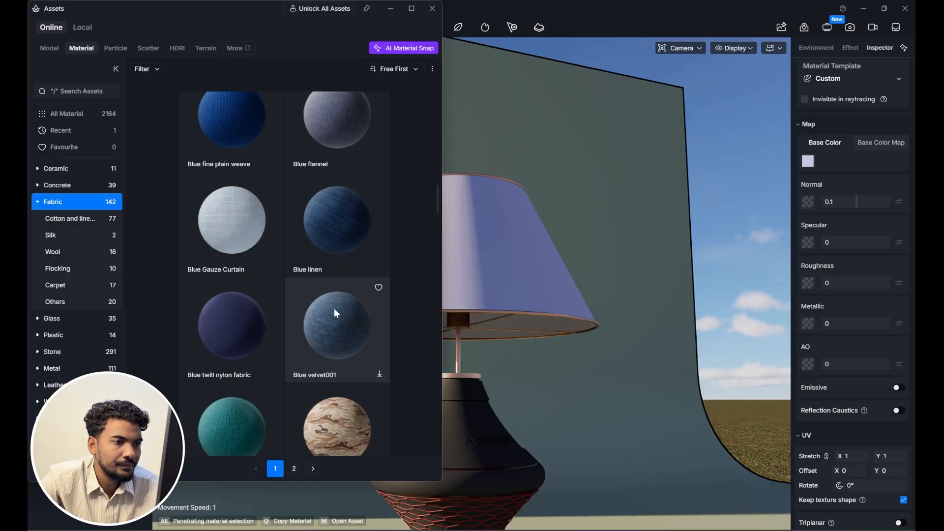
{"action": "scroll", "coordinate": [337, 320], "scroll_direction": "down", "scroll_amount": 10}
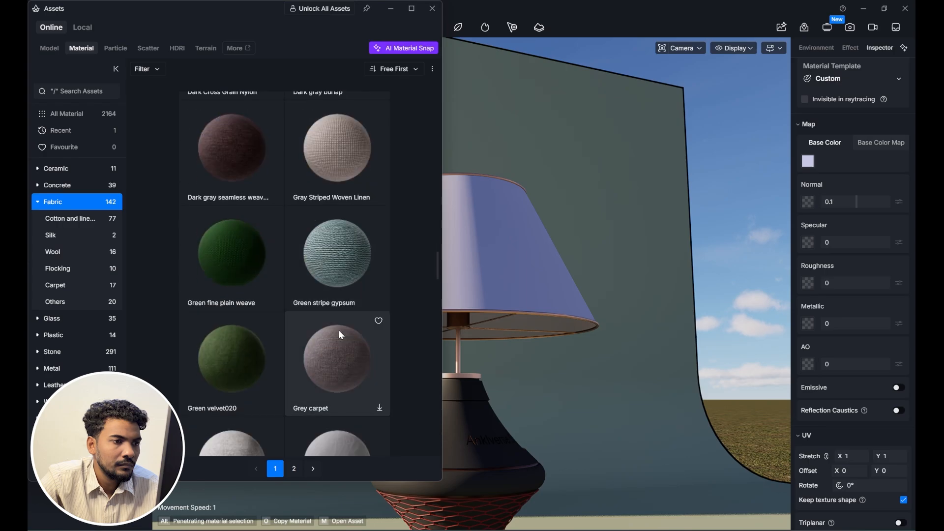
{"action": "left_click", "coordinate": [320, 351]}
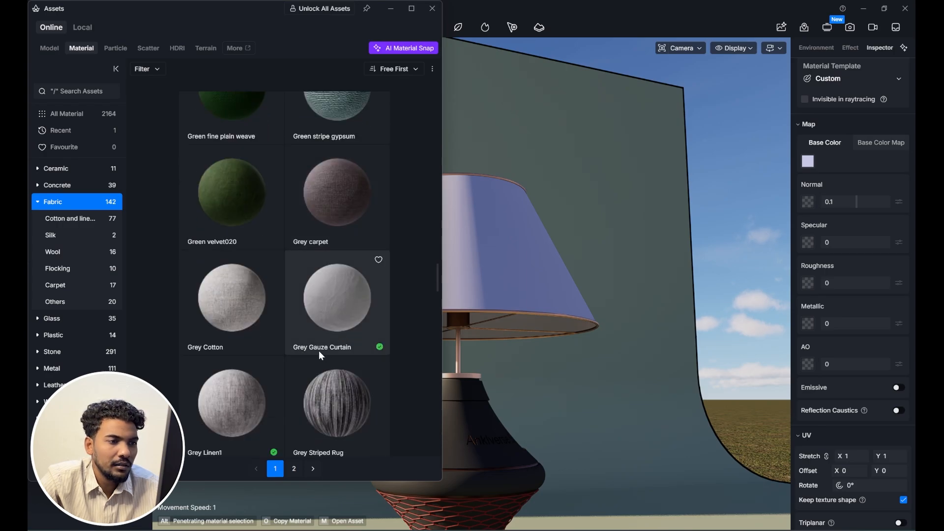
{"action": "left_click", "coordinate": [337, 309]}
{"action": "left_click", "coordinate": [472, 236]}
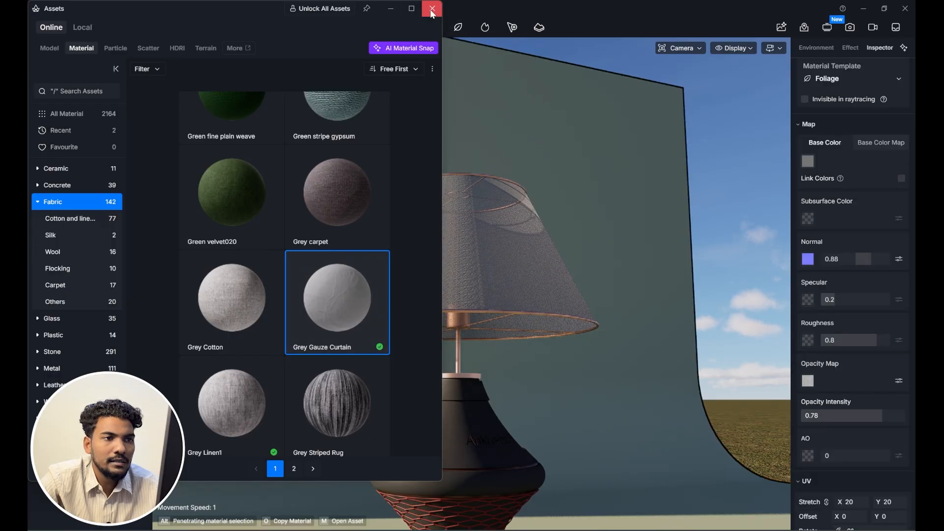
{"action": "left_click", "coordinate": [391, 10]}
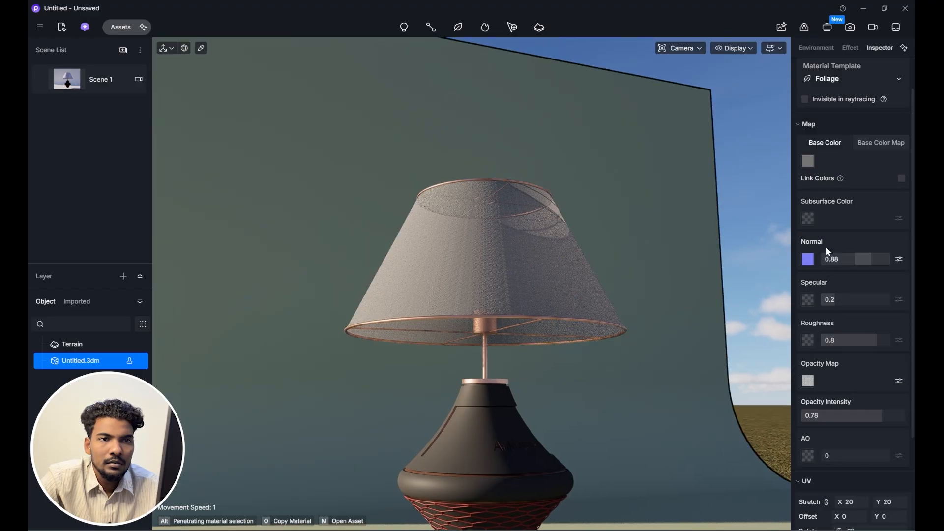
- Darken the lampshade fabric's base color to HSV 0, 0, 39 and return to the Scene 1 camera view
{"action": "left_click", "coordinate": [808, 161]}
{"action": "left_click_drag", "start_coordinate": [693, 262], "coordinate": [680, 253]}
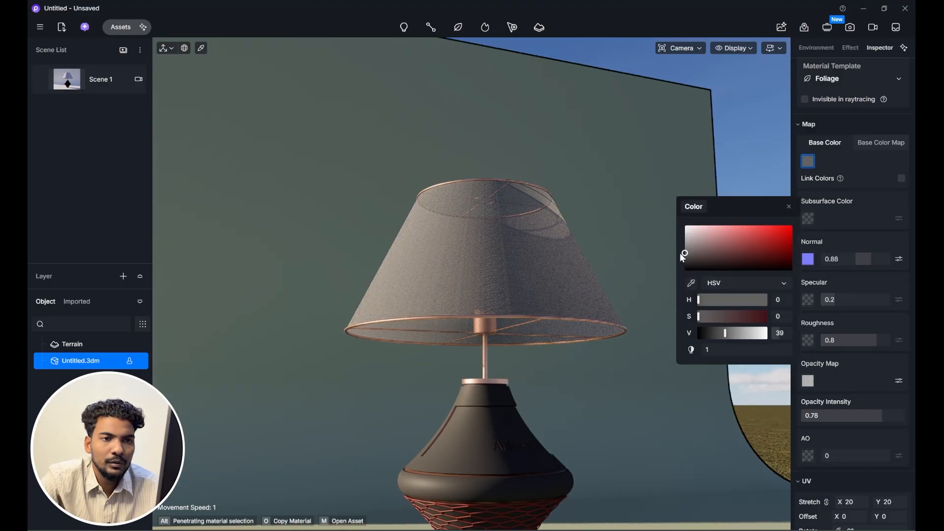
{"action": "left_click", "coordinate": [789, 208]}
{"action": "scroll", "coordinate": [894, 415], "scroll_direction": "down", "scroll_amount": 3}
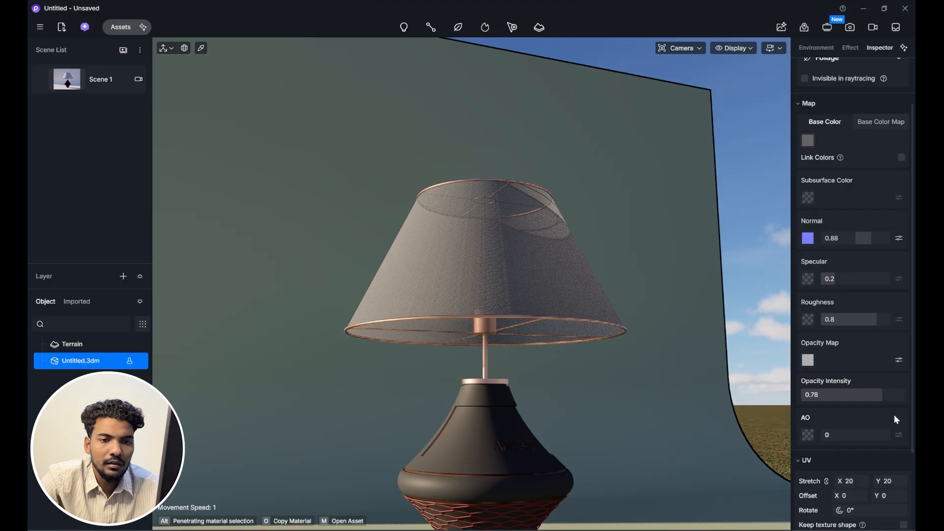
{"action": "left_click_drag", "start_coordinate": [723, 357], "coordinate": [657, 352]}
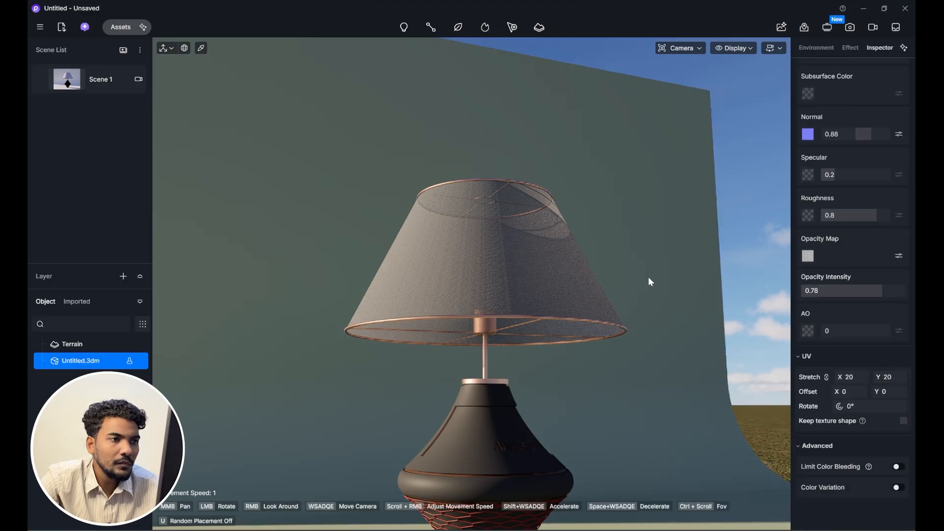
{"action": "left_click", "coordinate": [70, 78]}
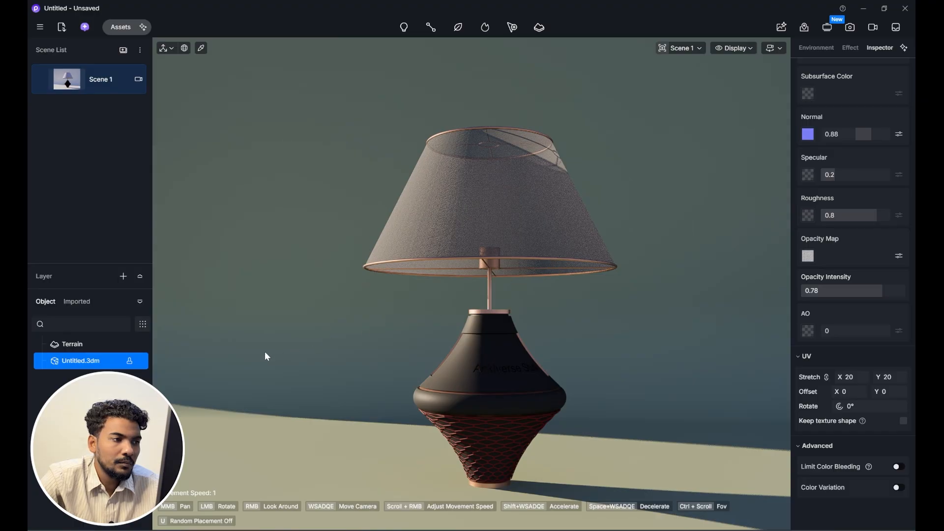
- Switch the environment's sky light to HDRI and choose the Pure White map
{"action": "left_click", "coordinate": [830, 49]}
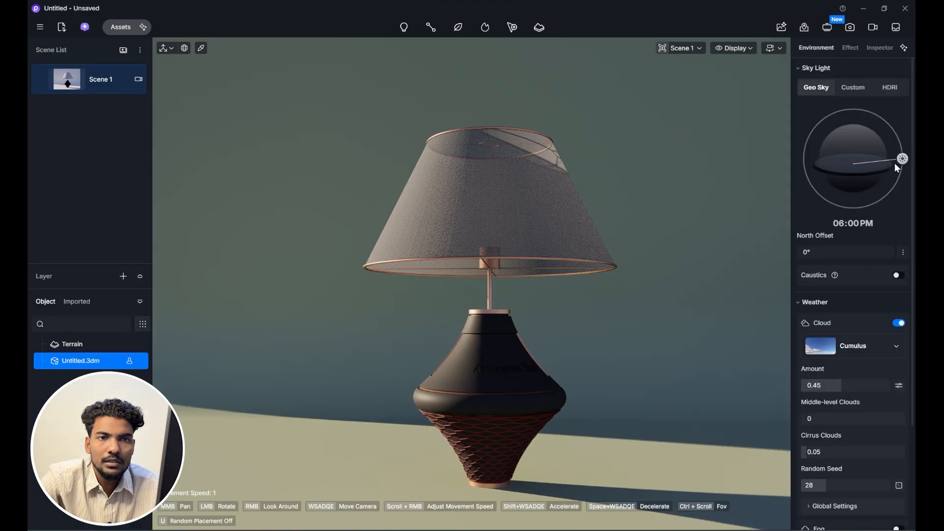
{"action": "left_click", "coordinate": [887, 89]}
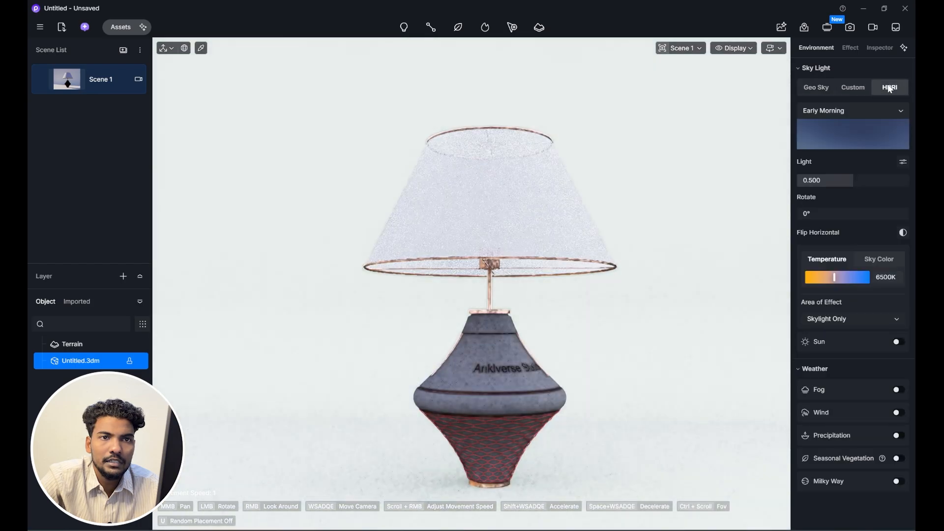
{"action": "left_click", "coordinate": [859, 144]}
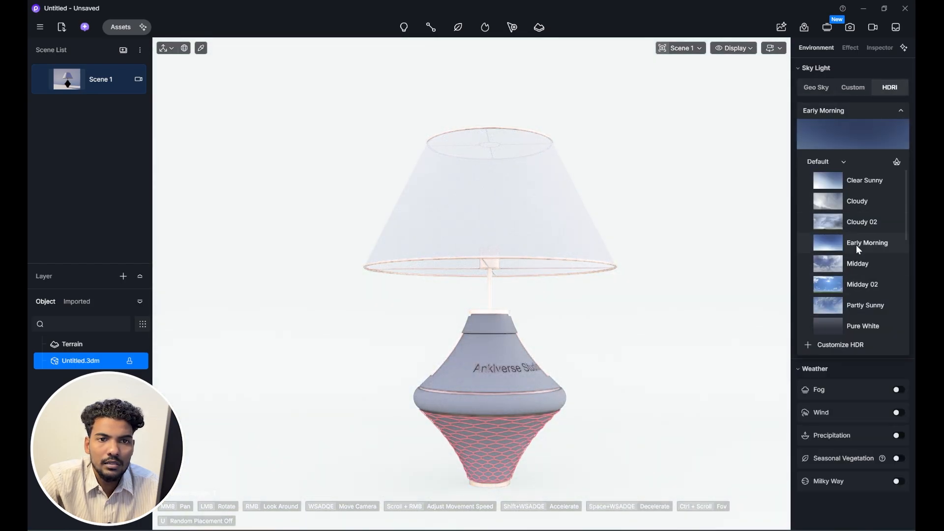
{"action": "scroll", "coordinate": [857, 246], "scroll_direction": "down", "scroll_amount": 2}
{"action": "left_click", "coordinate": [859, 265]}
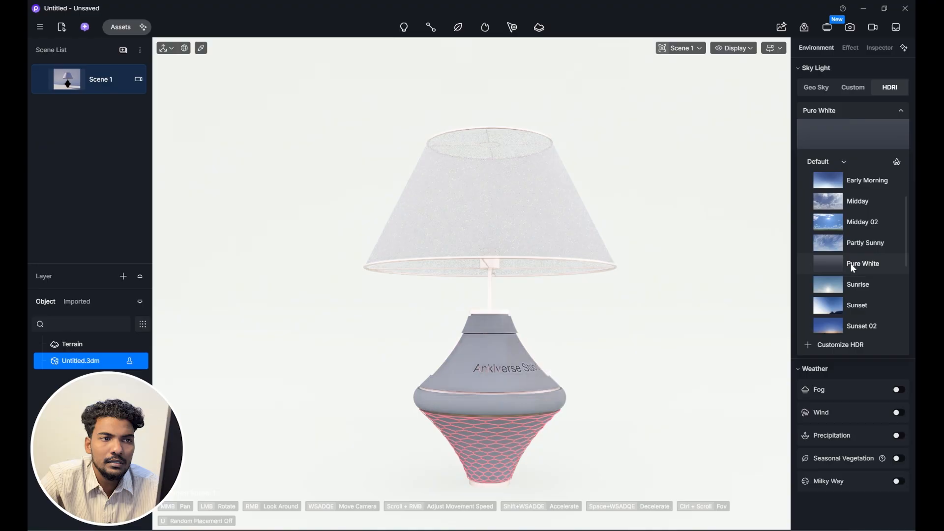
- Frame the whole backdrop and lower the HDRI light intensity to 0.000
{"action": "scroll", "coordinate": [671, 305], "scroll_direction": "down", "scroll_amount": 2}
{"action": "scroll", "coordinate": [672, 304], "scroll_direction": "down", "scroll_amount": 3}
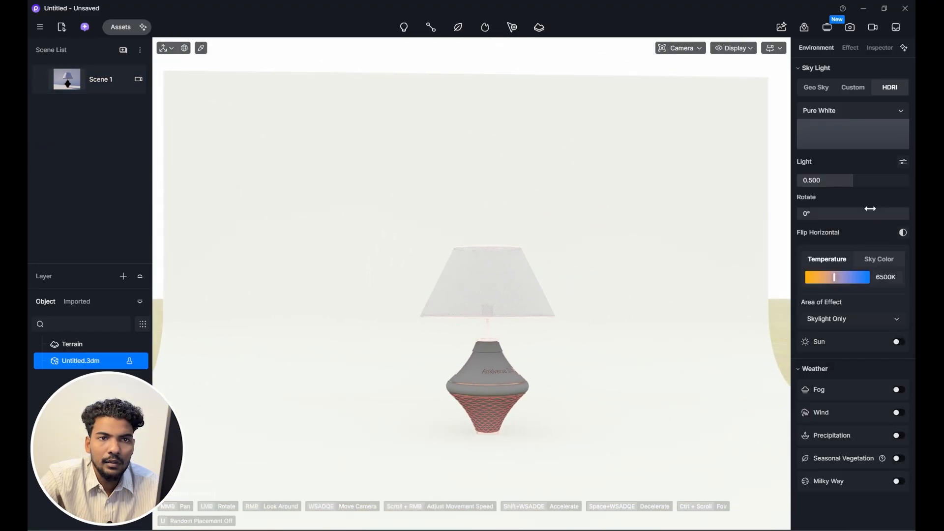
{"action": "left_click_drag", "start_coordinate": [896, 179], "coordinate": [232, 184]}
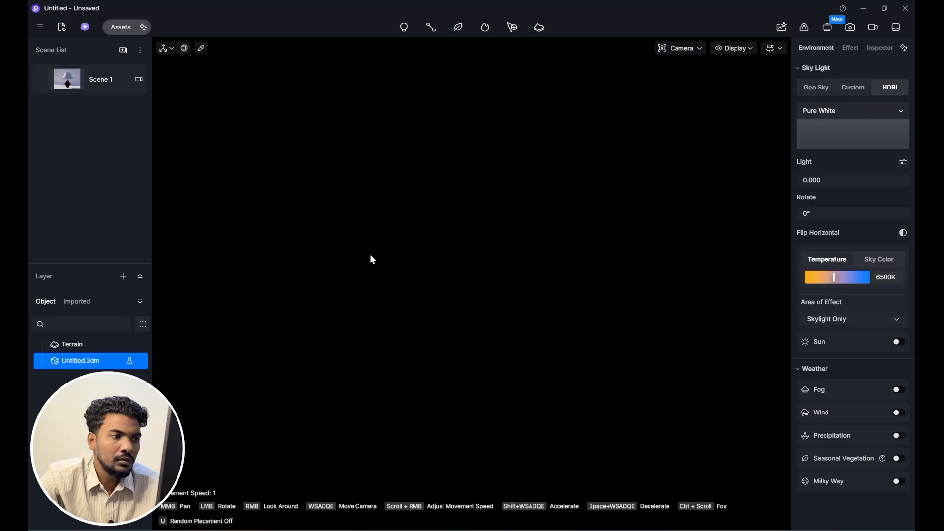
- Add a point light inside the lampshade, just above the bulb holder
{"action": "mouse_move", "coordinate": [404, 27]}
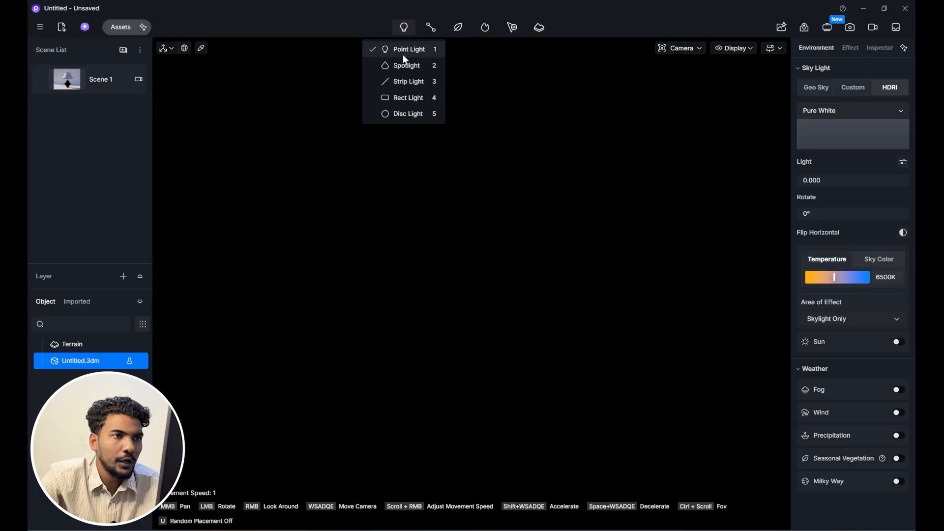
{"action": "left_click", "coordinate": [405, 49]}
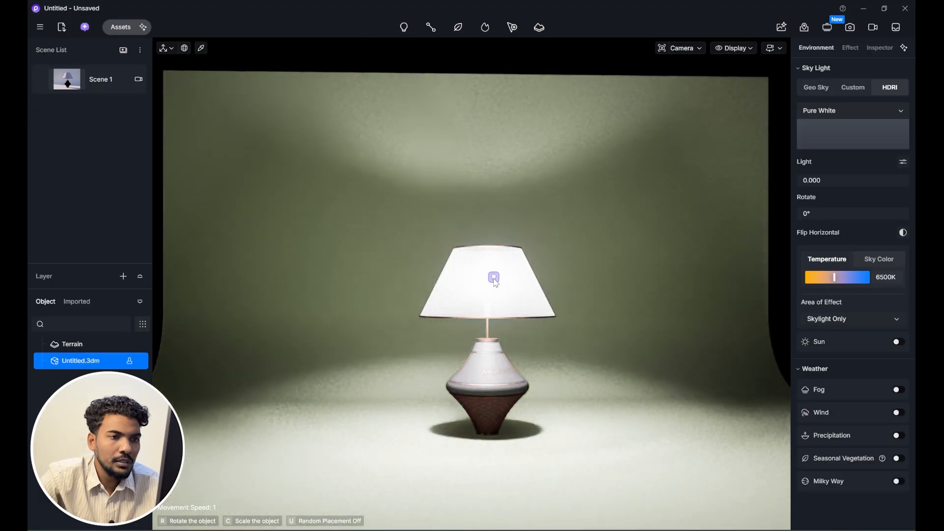
{"action": "left_click", "coordinate": [483, 305]}
{"action": "scroll", "coordinate": [483, 305], "scroll_direction": "up", "scroll_amount": 5}
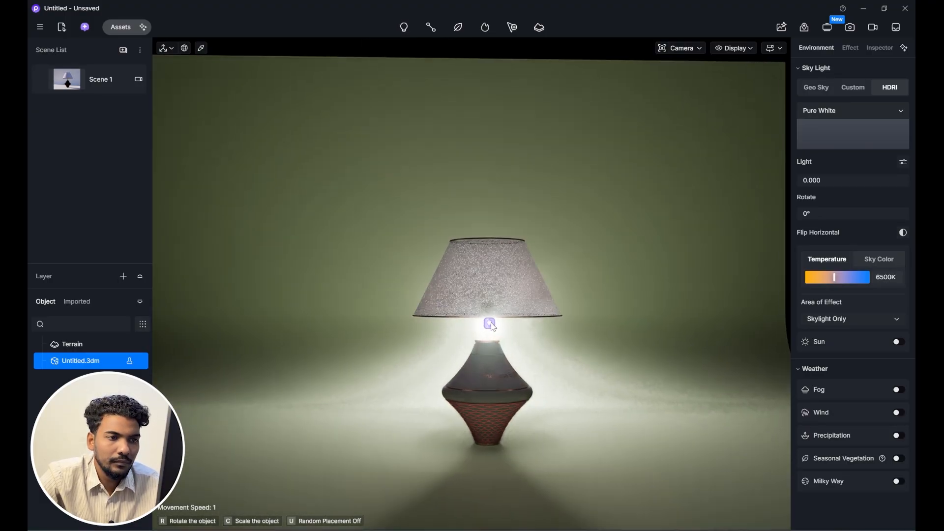
{"action": "scroll", "coordinate": [502, 257], "scroll_direction": "up", "scroll_amount": 6}
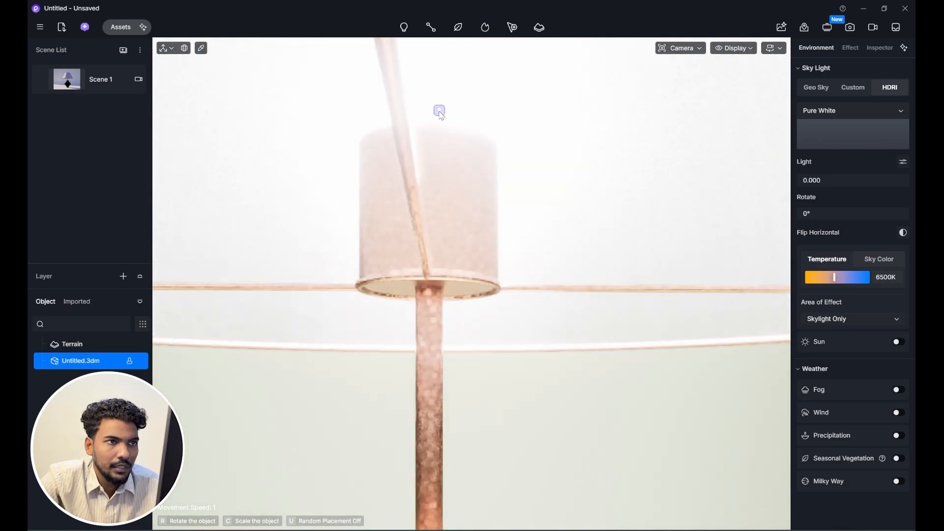
{"action": "left_click", "coordinate": [440, 112]}
{"action": "scroll", "coordinate": [492, 270], "scroll_direction": "down", "scroll_amount": 8}
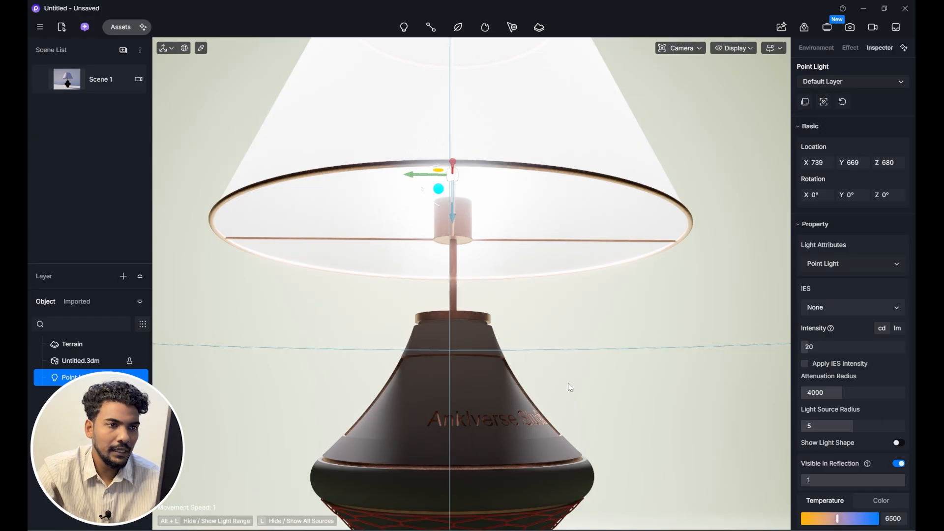
- Centre the point light over the lamp's stem in the top view at about X 505, and return to the perspective view
{"action": "key", "text": "t"}
{"action": "scroll", "coordinate": [484, 257], "scroll_direction": "up", "scroll_amount": 5}
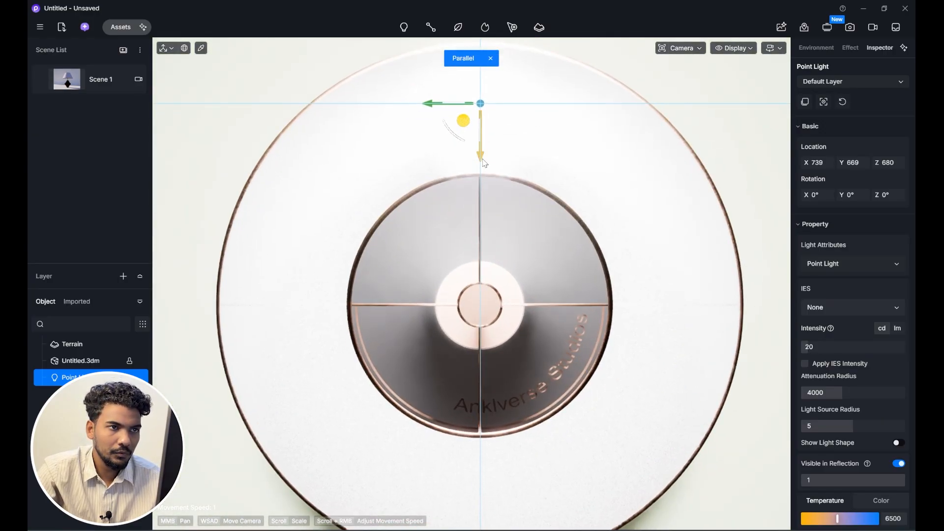
{"action": "left_click_drag", "start_coordinate": [481, 164], "coordinate": [480, 358]}
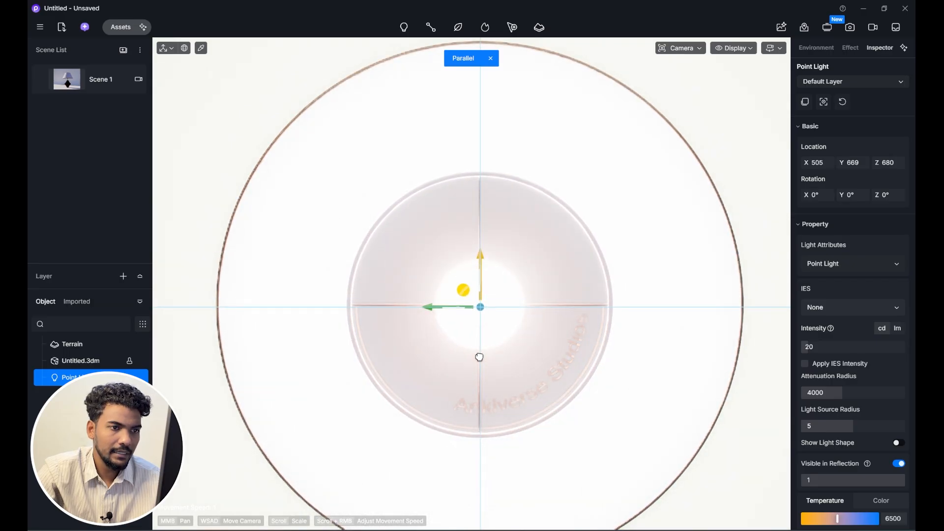
{"action": "scroll", "coordinate": [505, 327], "scroll_direction": "down", "scroll_amount": 4}
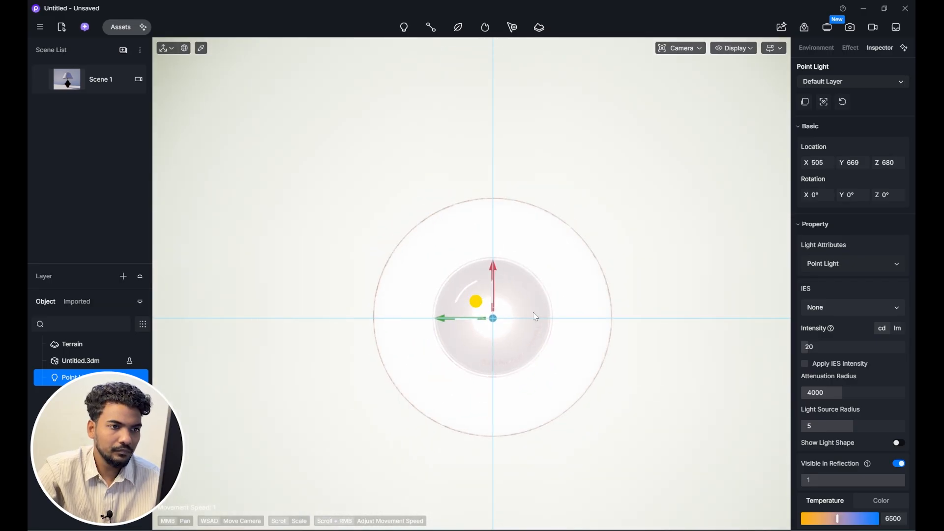
{"action": "middle_click_drag", "start_coordinate": [536, 317], "coordinate": [535, 259]}
{"action": "key", "text": "1"}
{"action": "scroll", "coordinate": [550, 340], "scroll_direction": "down", "scroll_amount": 2}
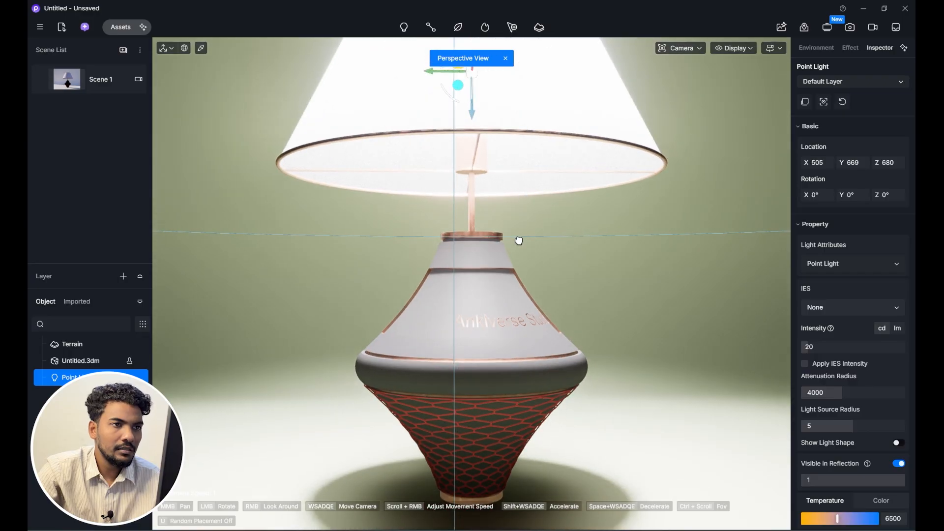
{"action": "middle_click_drag", "start_coordinate": [520, 241], "coordinate": [508, 272]}
{"action": "scroll", "coordinate": [507, 379], "scroll_direction": "down", "scroll_amount": 1}
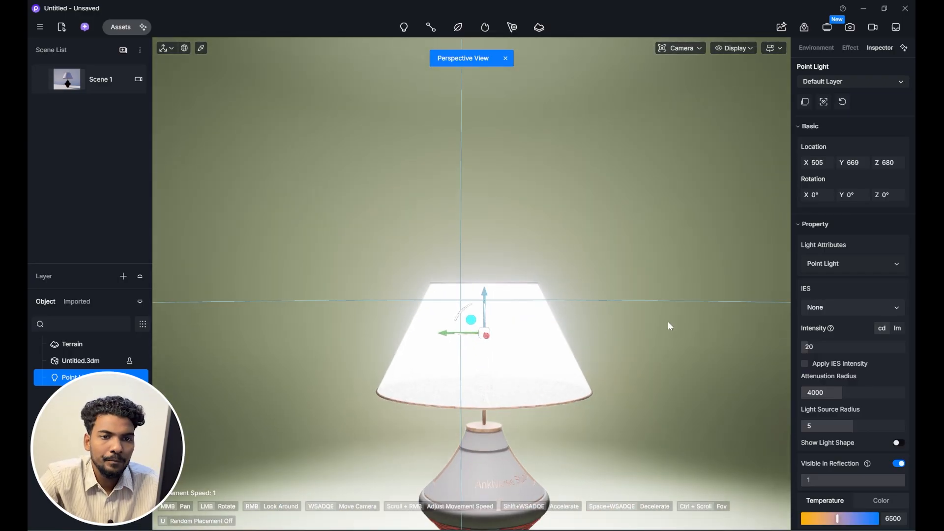
- Turn off the point light's visibility in reflections and set its colour temperature to 3000
{"action": "left_click", "coordinate": [900, 465]}
{"action": "left_click", "coordinate": [892, 502]}
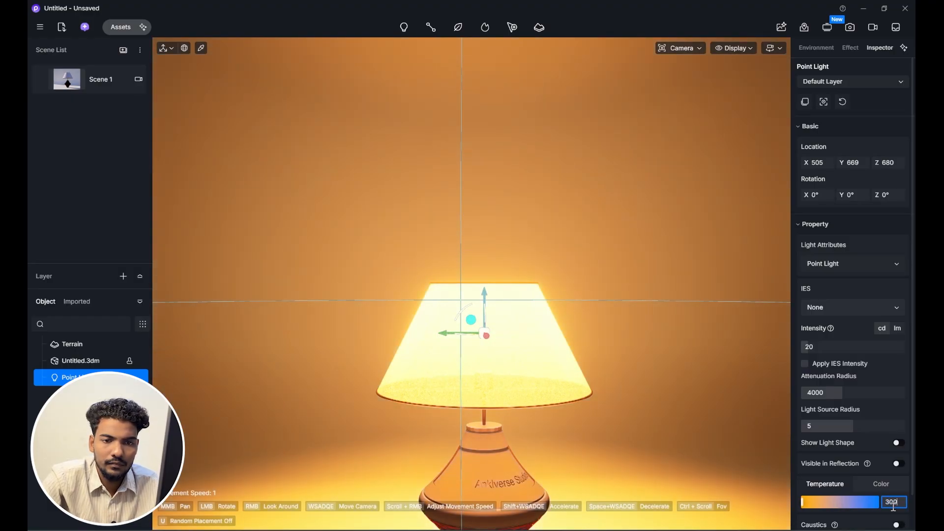
{"action": "key", "text": "Return"}
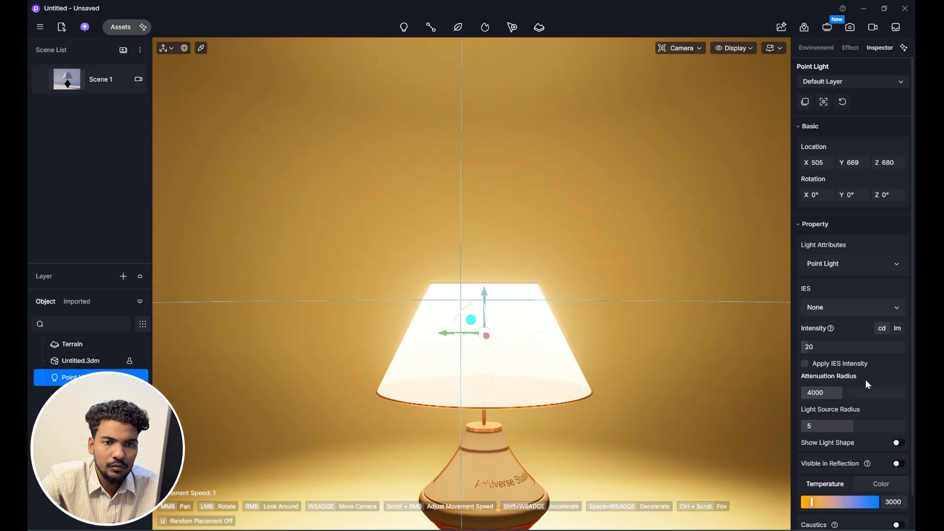
- Reduce the point light's attenuation radius to about 280 and lower the light to about Z 590 within the shade
{"action": "left_click_drag", "start_coordinate": [885, 391], "coordinate": [837, 394]}
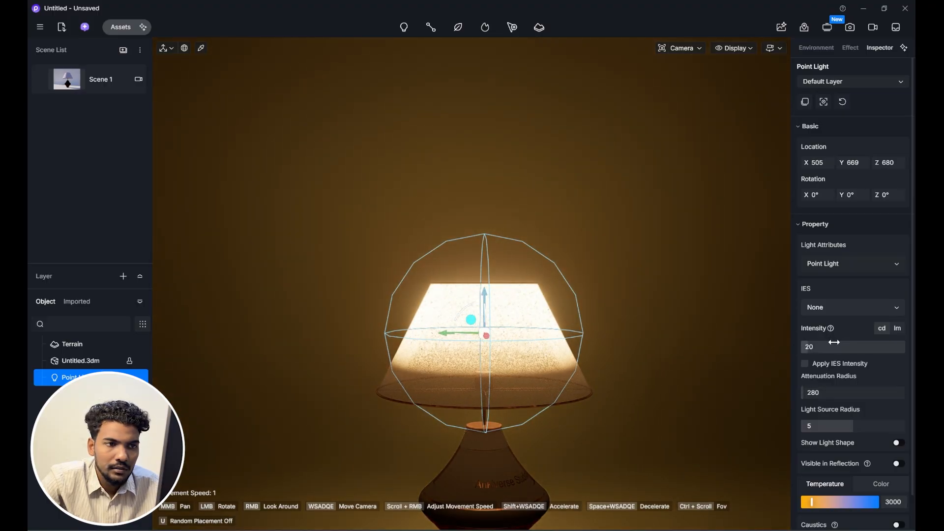
{"action": "left_click_drag", "start_coordinate": [484, 294], "coordinate": [482, 322]}
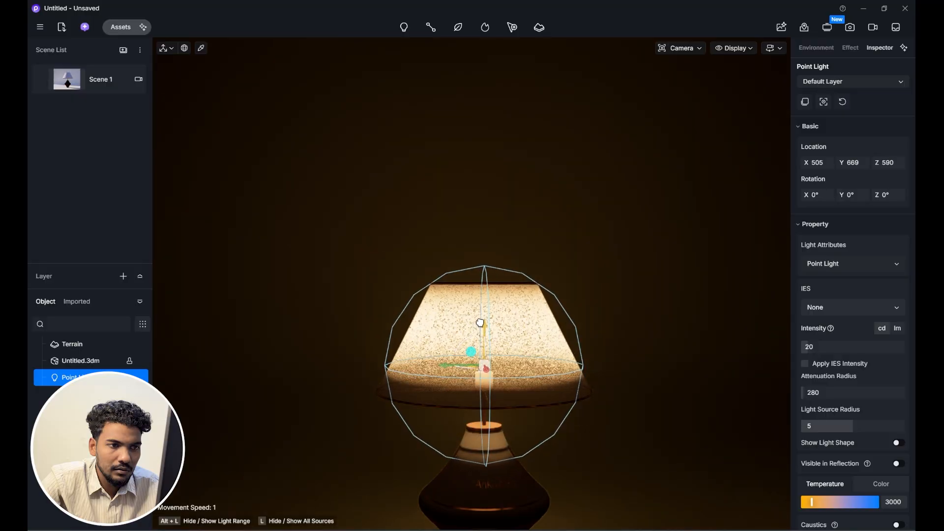
{"action": "scroll", "coordinate": [622, 327], "scroll_direction": "down", "scroll_amount": 3}
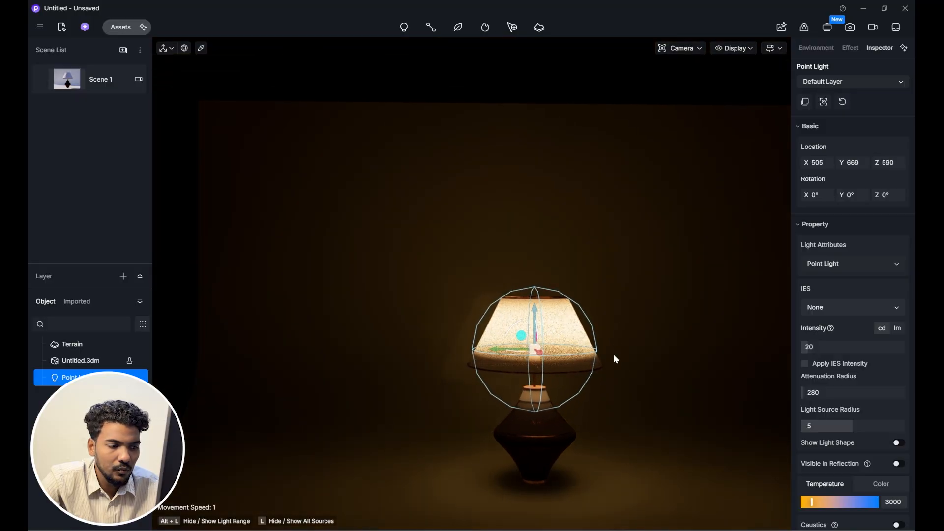
{"action": "right_click_drag", "start_coordinate": [620, 378], "coordinate": [618, 381]}
{"action": "middle_click_drag", "start_coordinate": [617, 382], "coordinate": [627, 382]}
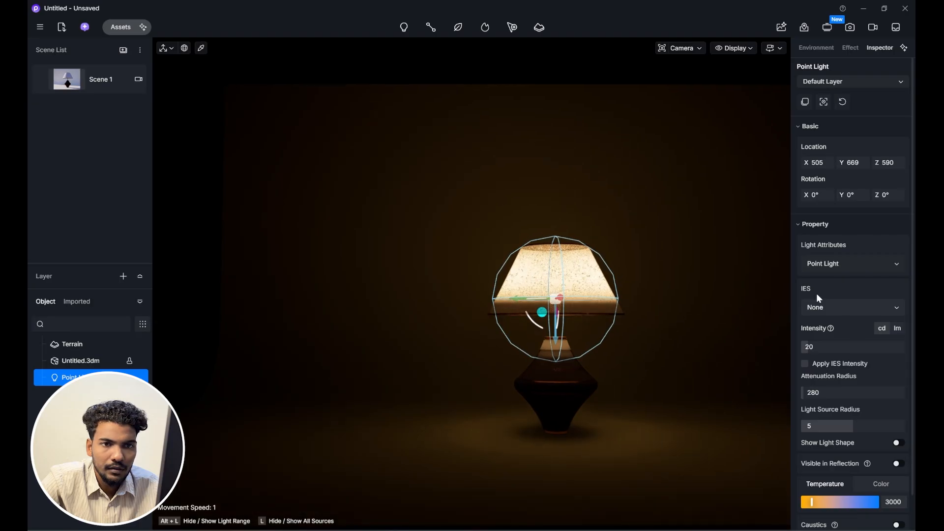
- Set the point light's intensity to about 21.4 and its attenuation radius to 300, and deselect it
{"action": "left_click_drag", "start_coordinate": [812, 347], "coordinate": [824, 363]}
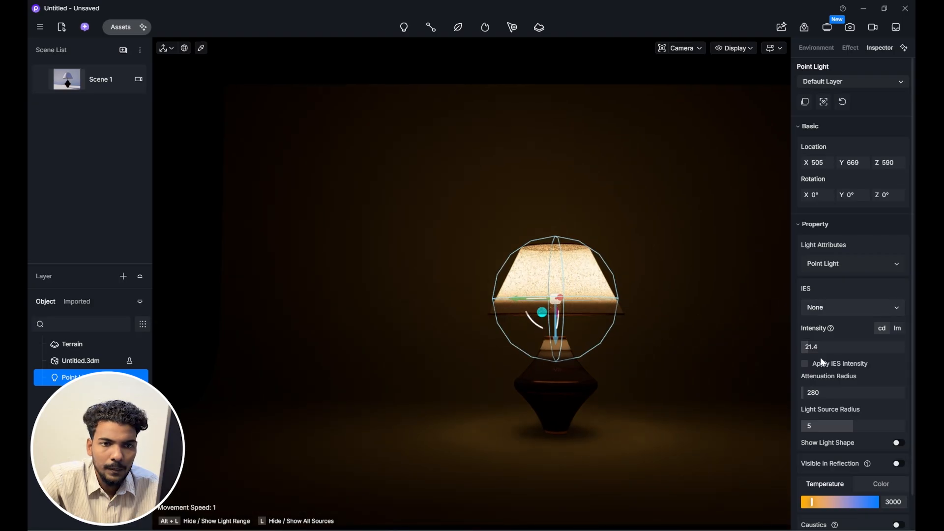
{"action": "left_click", "coordinate": [828, 392]}
{"action": "type", "text": "3"}
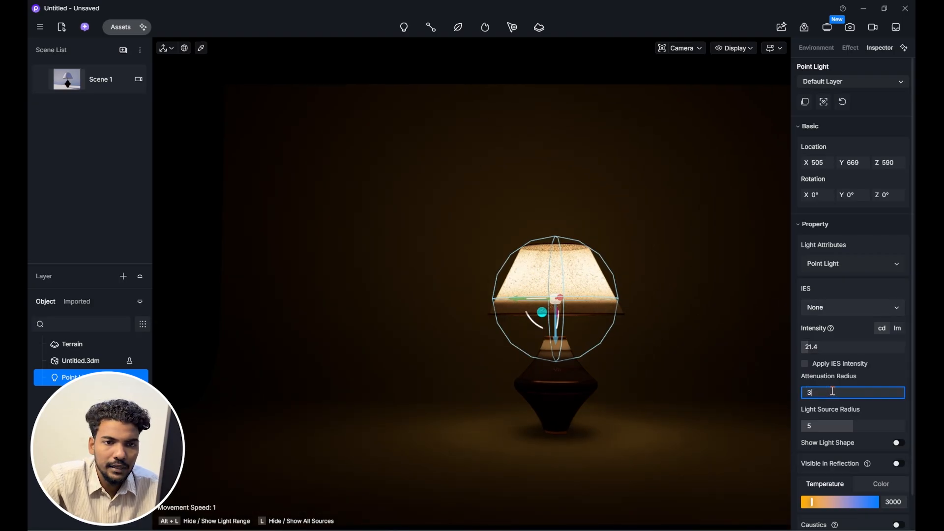
{"action": "type", "text": "00"}
{"action": "key", "text": "Return"}
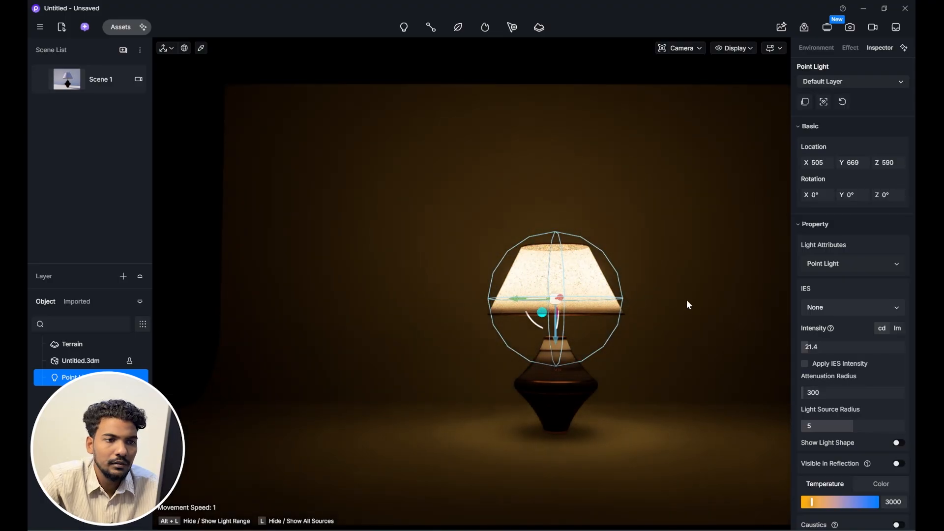
{"action": "left_click", "coordinate": [674, 375]}
{"action": "key", "text": "ctrl+s"}
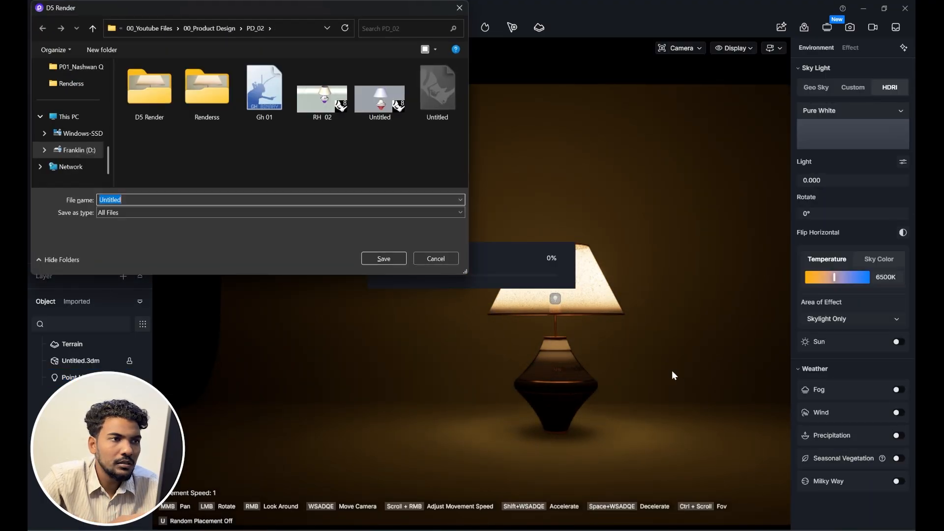
{"action": "left_click", "coordinate": [441, 258]}
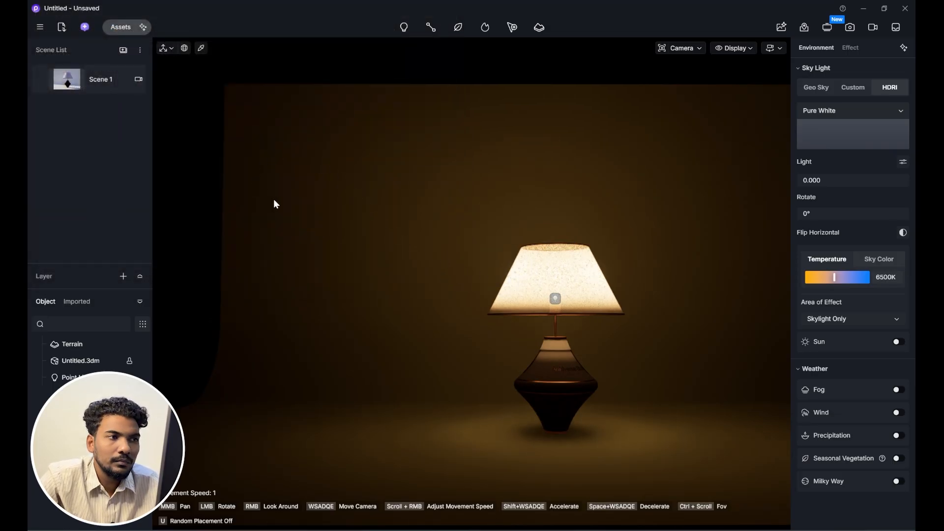
{"action": "right_click_drag", "start_coordinate": [401, 238], "coordinate": [450, 212]}
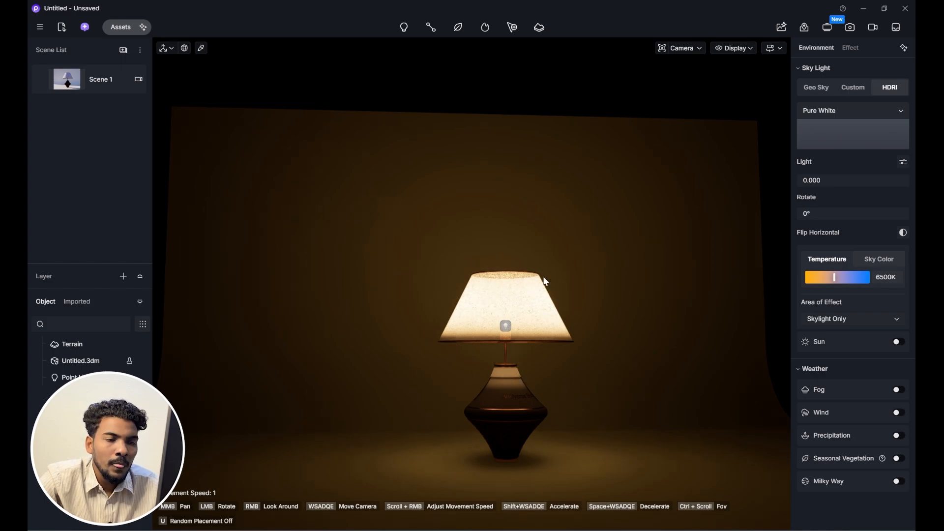
{"action": "scroll", "coordinate": [546, 282], "scroll_direction": "up", "scroll_amount": 2}
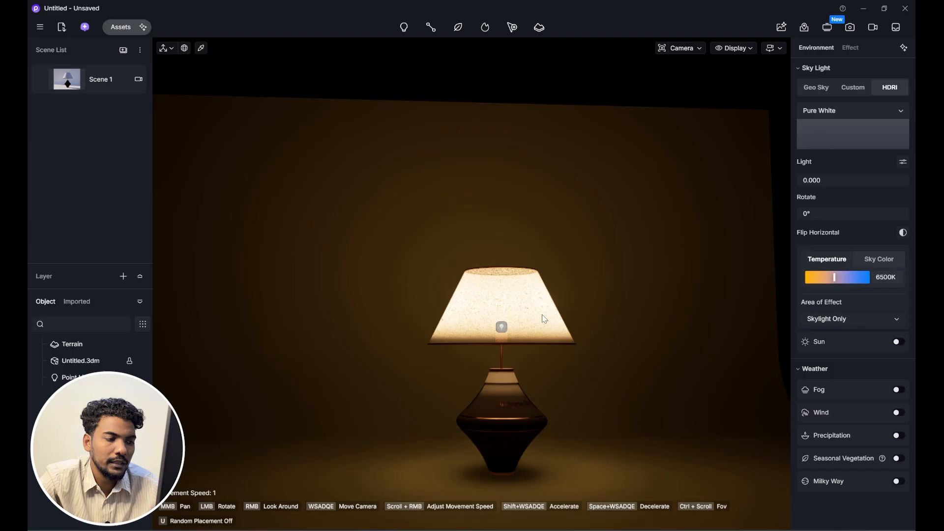
{"action": "right_click_drag", "start_coordinate": [564, 174], "coordinate": [574, 207]}
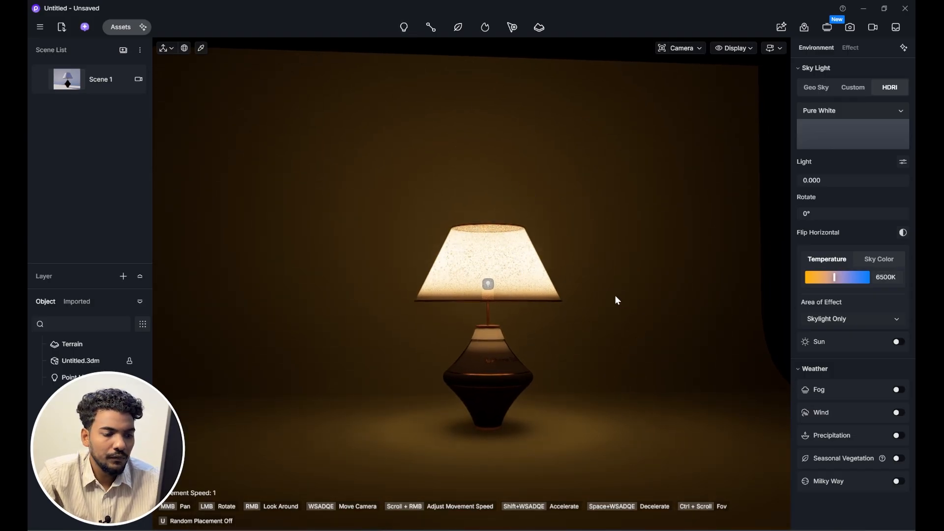
- From the top view, place a rectangle light on the floor front-right of the lamp at about X -12, Y 1265
{"action": "key", "text": "t"}
{"action": "scroll", "coordinate": [565, 306], "scroll_direction": "down", "scroll_amount": 5}
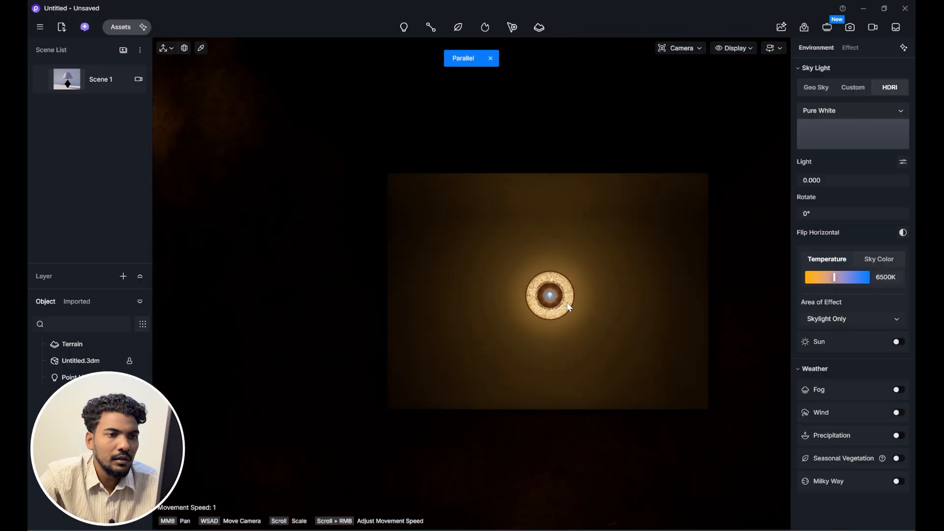
{"action": "scroll", "coordinate": [569, 307], "scroll_direction": "up", "scroll_amount": 2}
{"action": "mouse_move", "coordinate": [405, 28]}
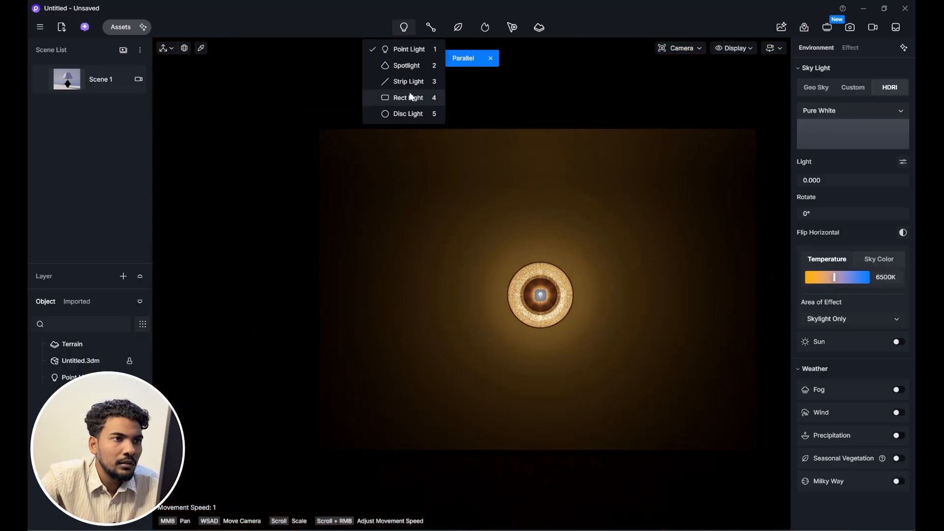
{"action": "left_click", "coordinate": [403, 97]}
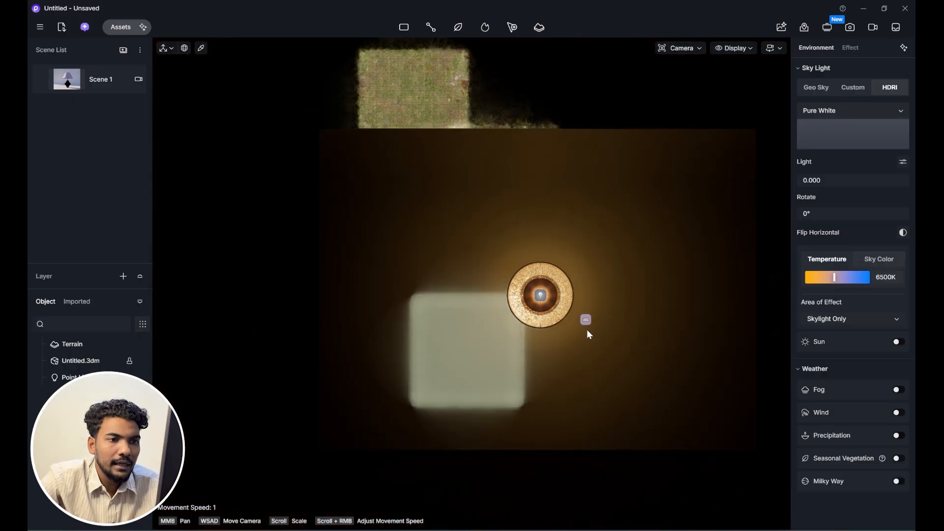
{"action": "left_click", "coordinate": [606, 352]}
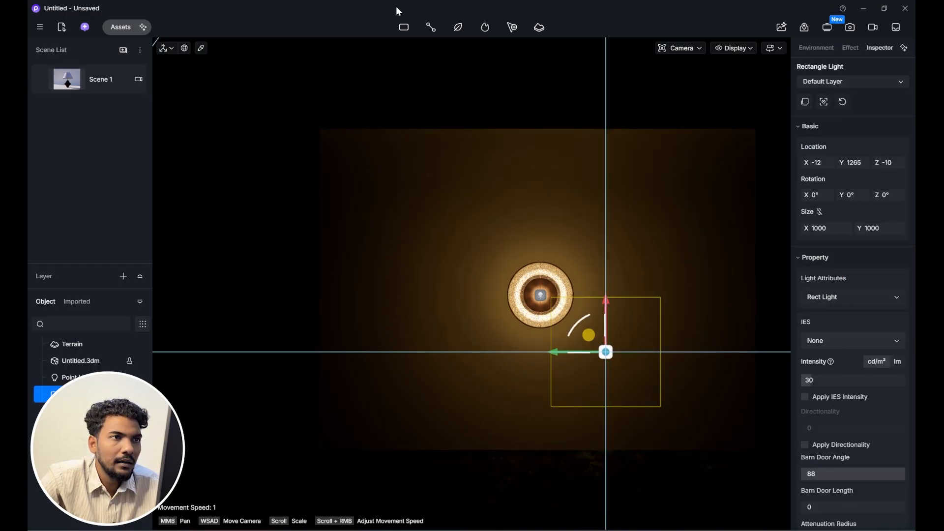
- Add two more rectangle lights, one front-left of the lamp at about X 12, Y -429 and one behind it at about X 1273, Y 410
{"action": "left_click", "coordinate": [404, 27]}
{"action": "left_click", "coordinate": [411, 98]}
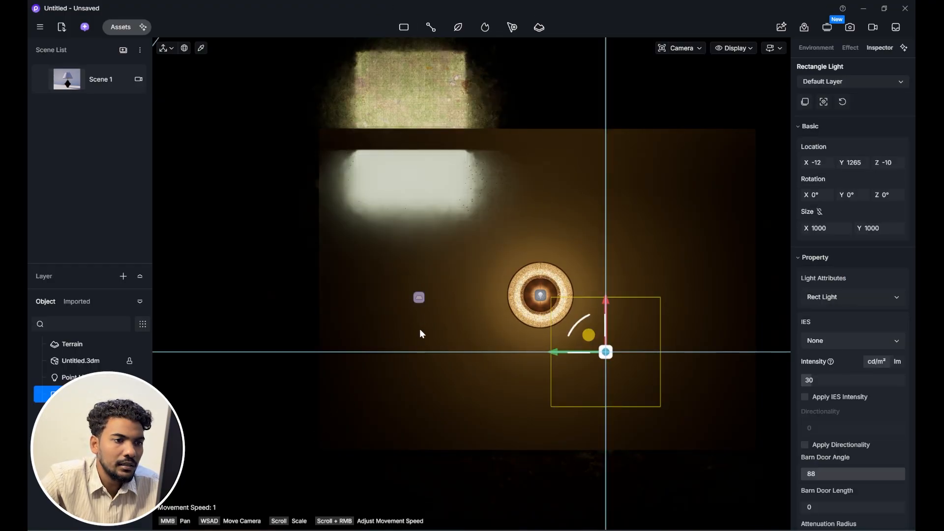
{"action": "left_click", "coordinate": [421, 349]}
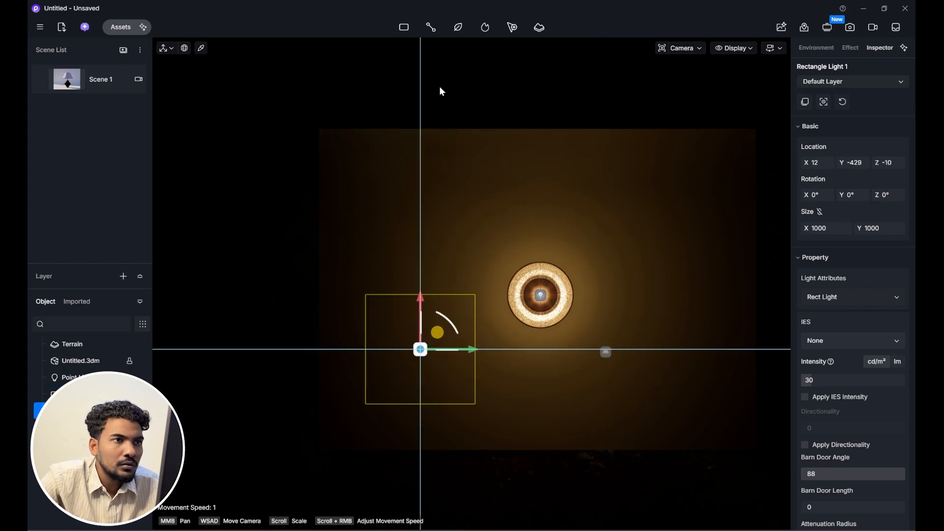
{"action": "left_click", "coordinate": [404, 28]}
{"action": "left_click", "coordinate": [415, 97]}
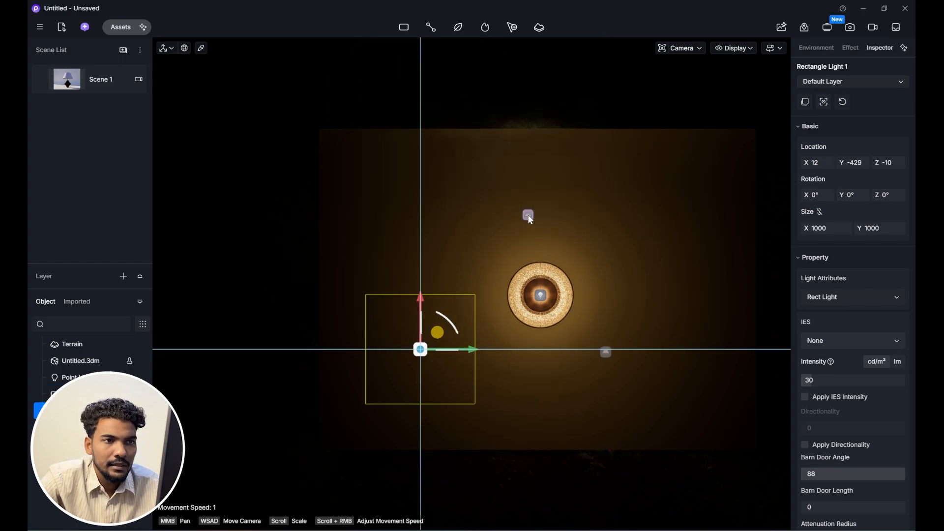
{"action": "left_click", "coordinate": [514, 211]}
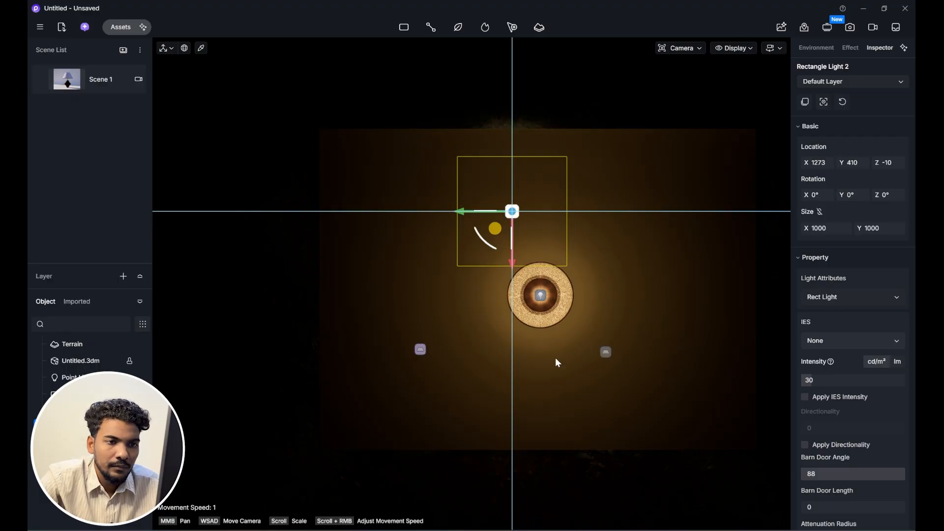
- Delete the front-left and rear rectangle lights
{"action": "left_click", "coordinate": [606, 352]}
{"action": "left_click", "coordinate": [424, 346]}
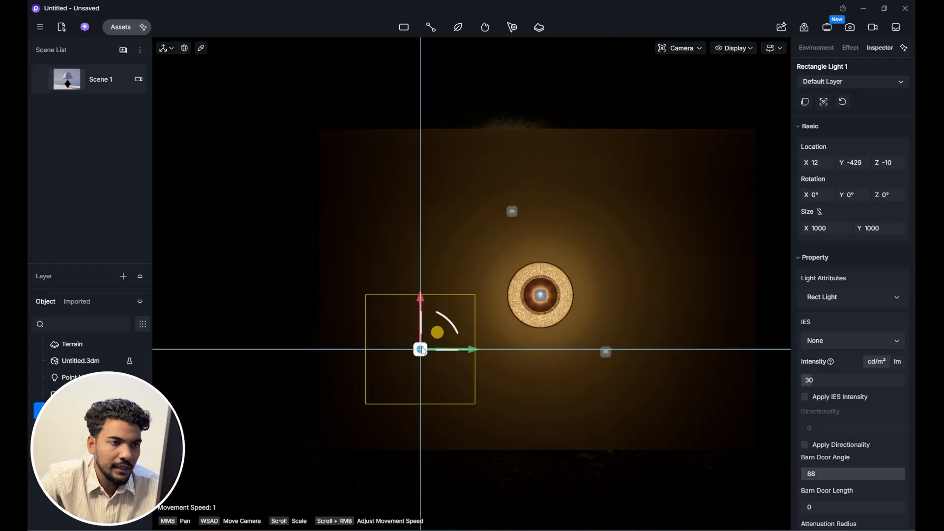
{"action": "left_click", "coordinate": [512, 211]}
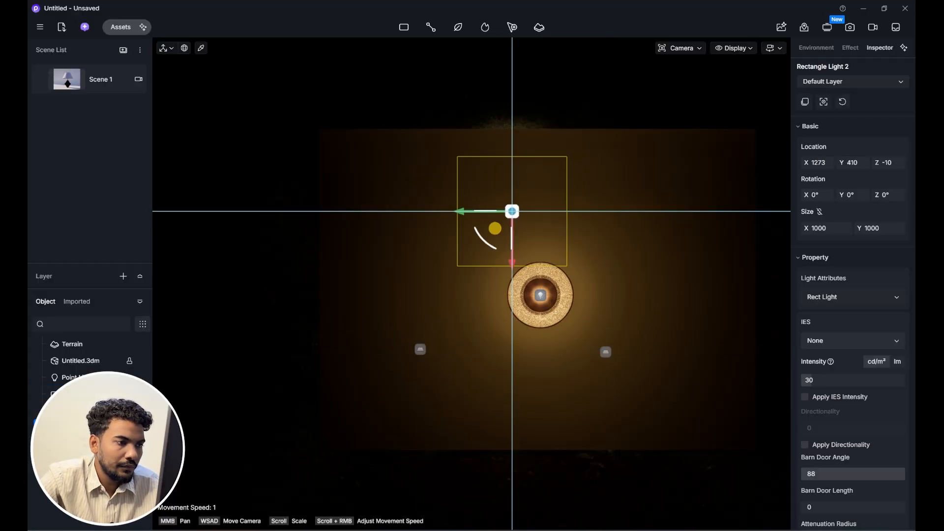
{"action": "key", "text": "Delete"}
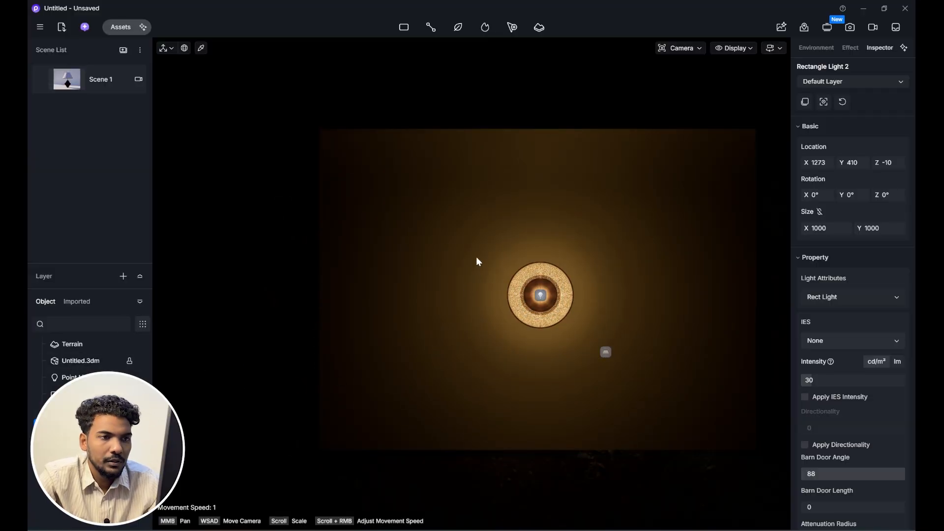
- In the perspective view, raise the remaining rectangle light above the floor to about Z 1078
{"action": "key", "text": "F1"}
{"action": "scroll", "coordinate": [565, 291], "scroll_direction": "down", "scroll_amount": 3}
{"action": "left_click", "coordinate": [89, 394]}
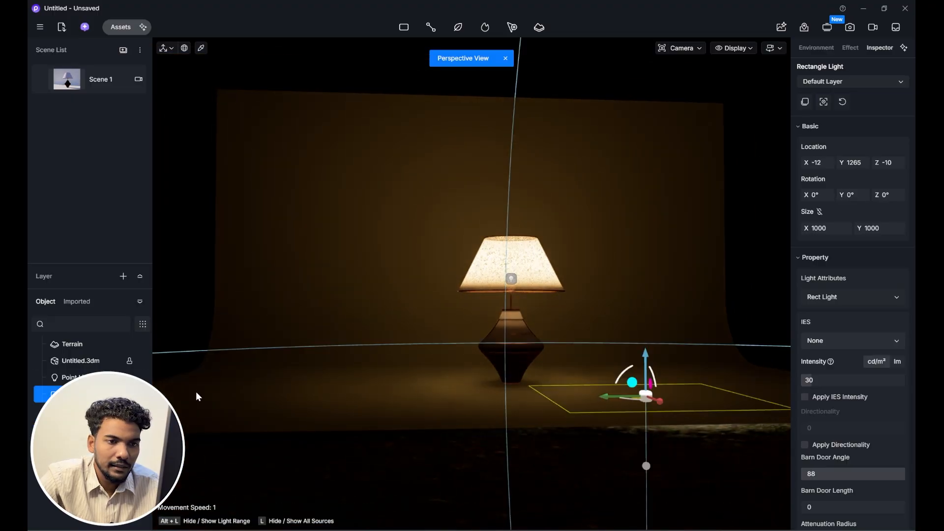
{"action": "left_click_drag", "start_coordinate": [645, 359], "coordinate": [655, 137]}
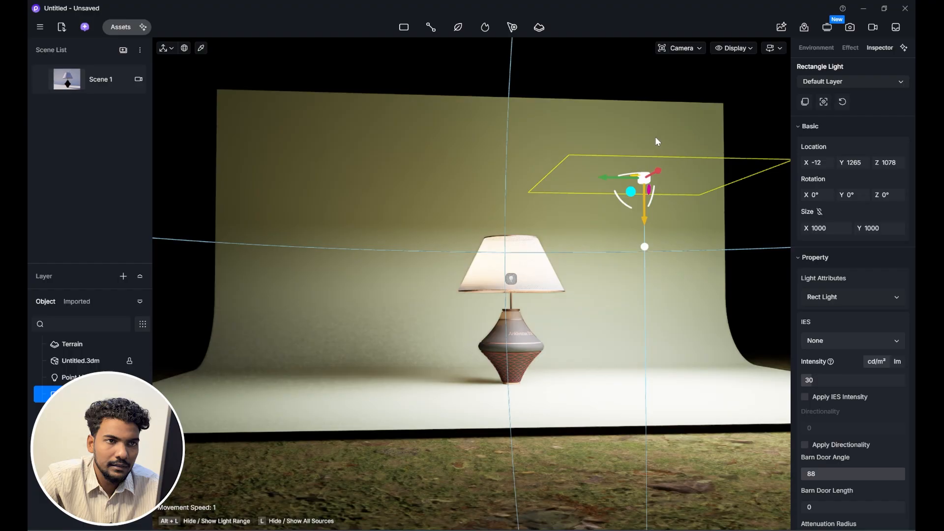
- Reduce the rectangle light's size to about X 725, Y 480
{"action": "key", "text": "d"}
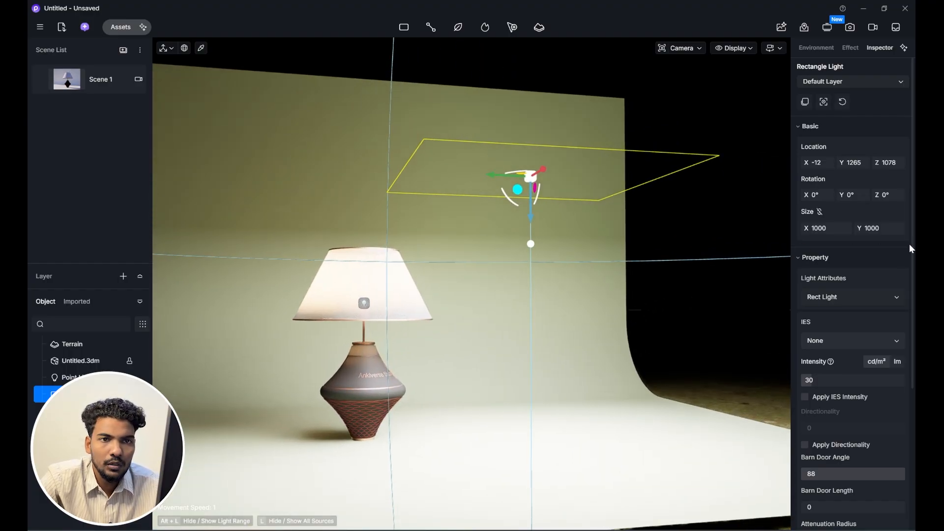
{"action": "left_click", "coordinate": [873, 228]}
{"action": "left_click_drag", "start_coordinate": [888, 229], "coordinate": [803, 229]}
{"action": "scroll", "coordinate": [565, 289], "scroll_direction": "down", "scroll_amount": 4}
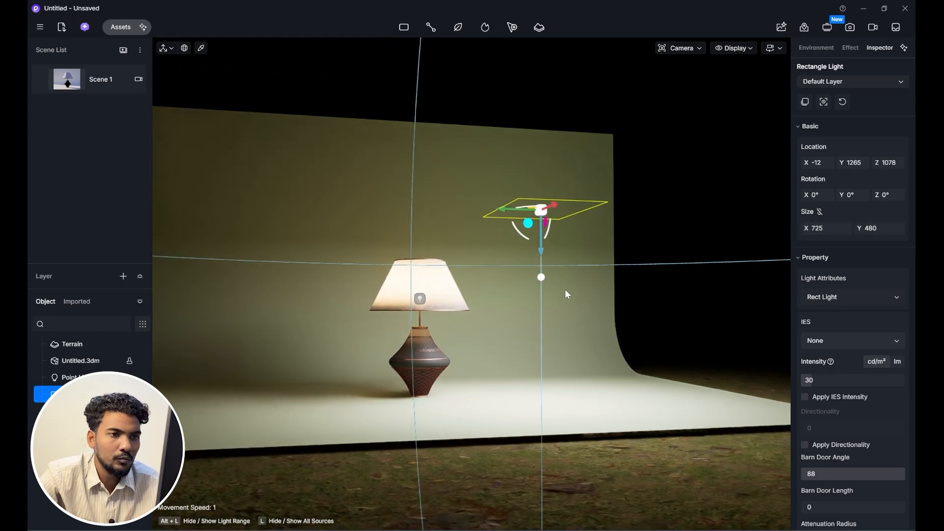
- Tilt the rectangle light towards the lamp to a rotation of about Y 21°, Z 330°
{"action": "key", "text": "a"}
{"action": "key", "text": "e"}
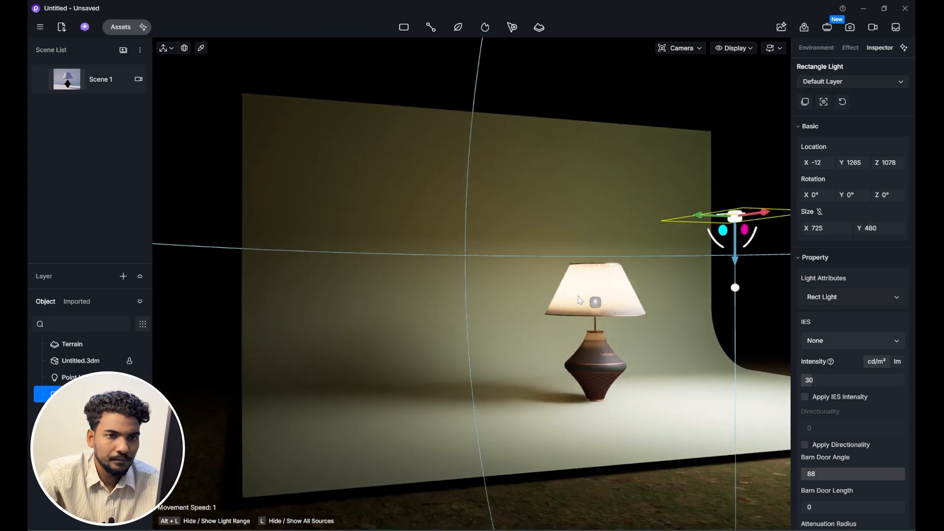
{"action": "right_click_drag", "start_coordinate": [574, 293], "coordinate": [598, 280]}
{"action": "key", "text": "e"}
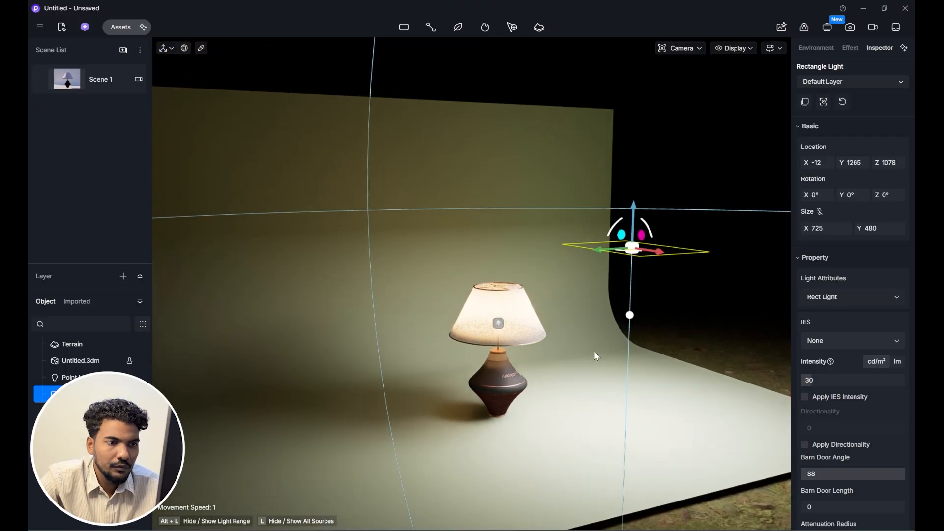
{"action": "right_click_drag", "start_coordinate": [609, 276], "coordinate": [586, 268]}
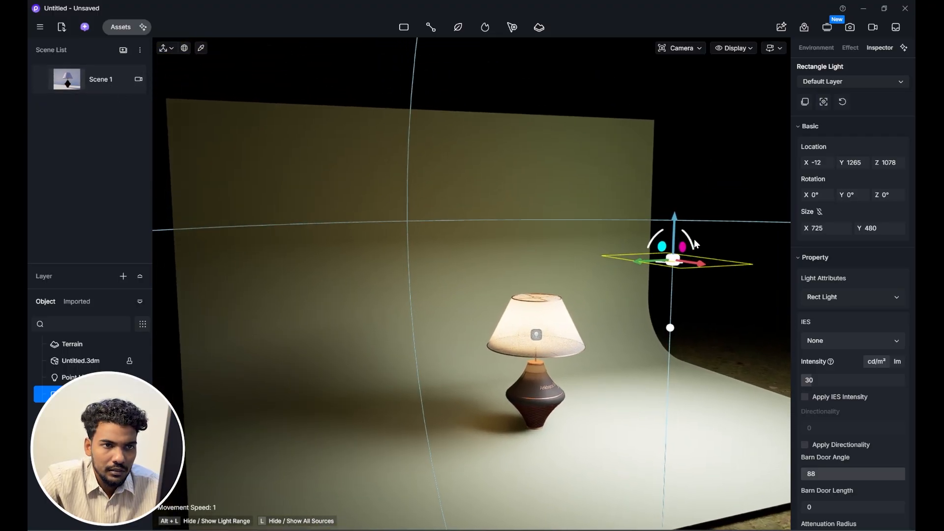
{"action": "left_click_drag", "start_coordinate": [692, 241], "coordinate": [709, 268]}
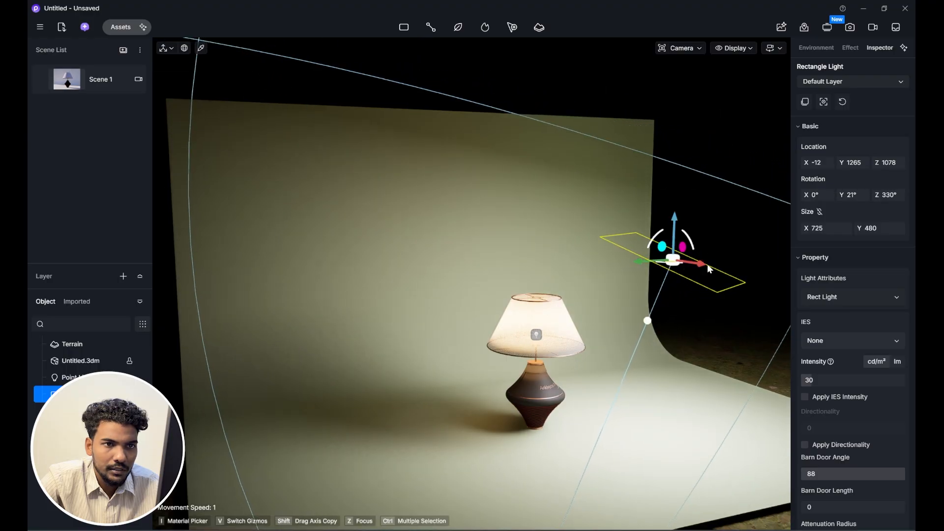
- Tilt the rectangle light more steeply, to a rotation of about X 341°, Y 44°, Z 320°
{"action": "middle_click_drag", "start_coordinate": [693, 236], "coordinate": [683, 246]}
{"action": "scroll", "coordinate": [683, 246], "scroll_direction": "down", "scroll_amount": 5}
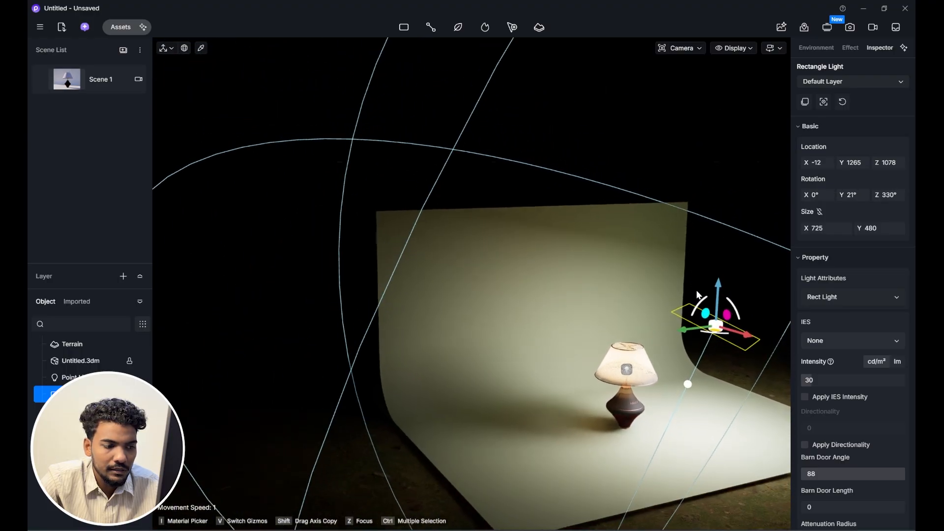
{"action": "middle_click_drag", "start_coordinate": [721, 361], "coordinate": [650, 355]}
{"action": "scroll", "coordinate": [719, 364], "scroll_direction": "up", "scroll_amount": 4}
{"action": "scroll", "coordinate": [719, 364], "scroll_direction": "up", "scroll_amount": 3}
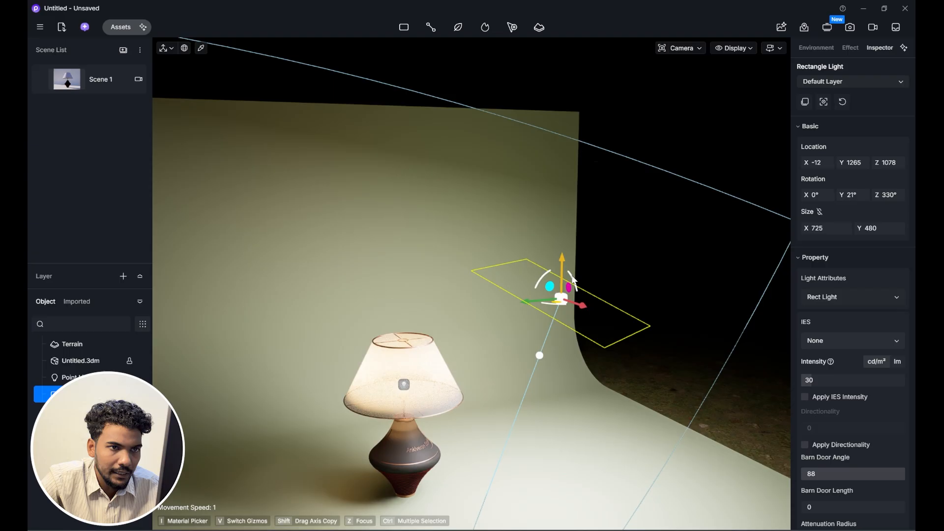
{"action": "middle_click_drag", "start_coordinate": [556, 277], "coordinate": [595, 306]}
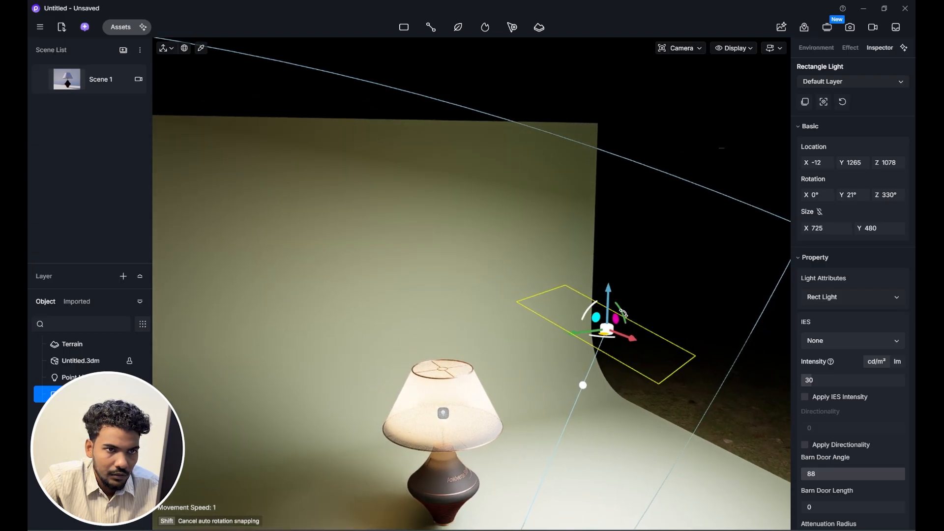
{"action": "mouse_move", "coordinate": [625, 314]}
{"action": "left_mouse_down"}
{"action": "mouse_move", "coordinate": [629, 322]}
{"action": "mouse_move", "coordinate": [616, 318]}
{"action": "left_mouse_up"}
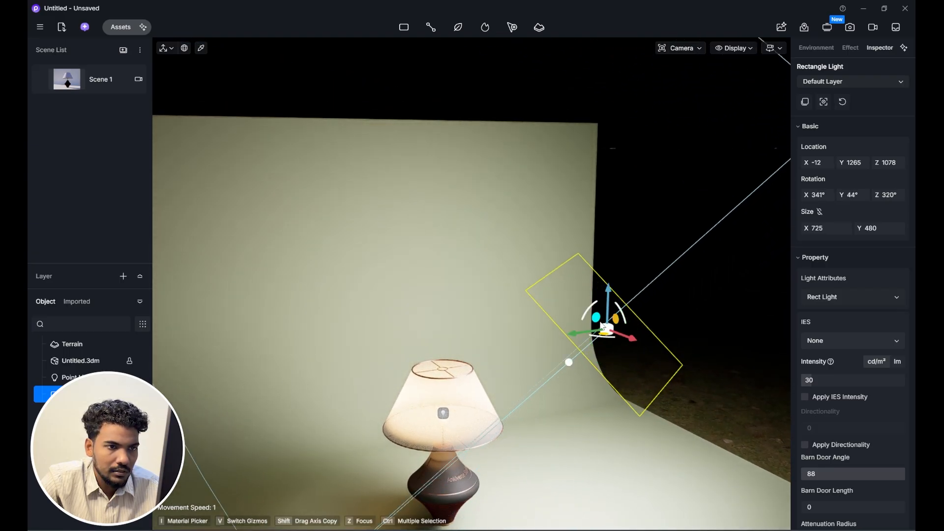
- Fine-tune the rectangle light's aim at the lamp to a rotation of about X 350°, Y 48°, Z 326°
{"action": "key", "text": "d"}
{"action": "key", "text": "s"}
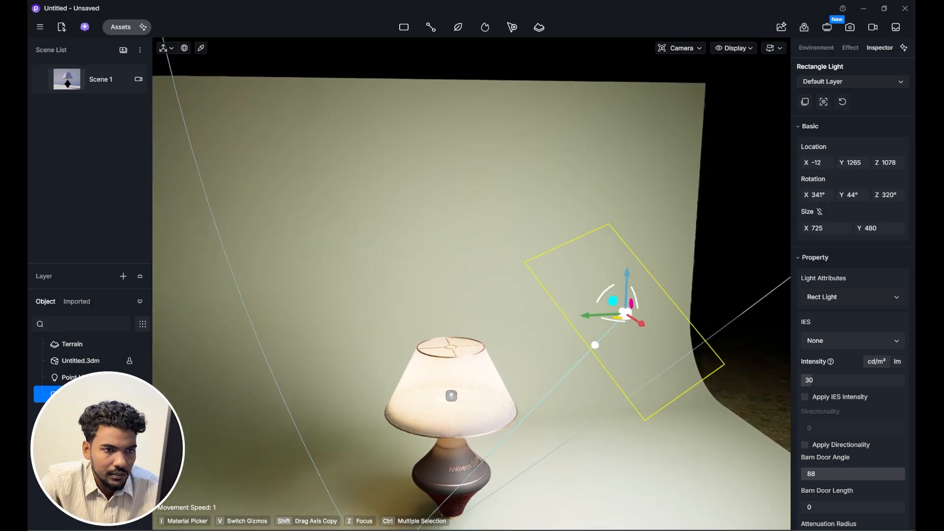
{"action": "key", "text": "a"}
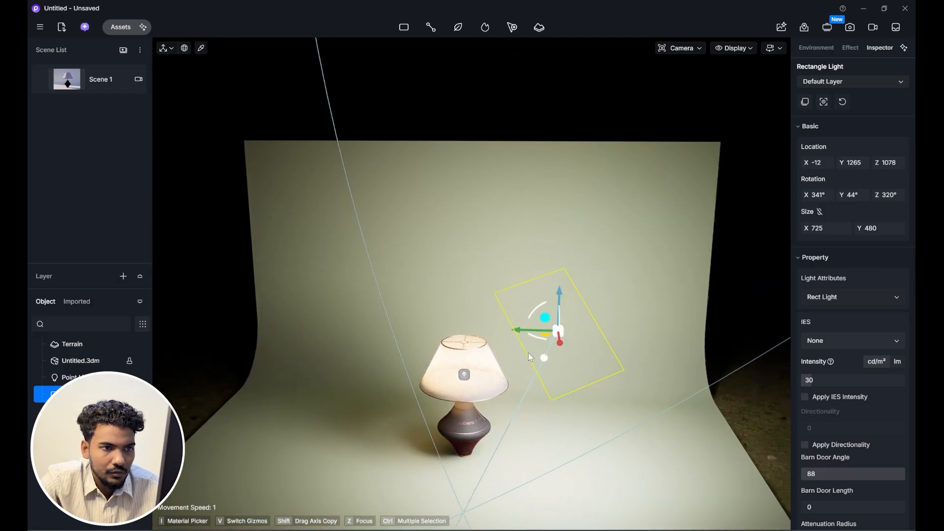
{"action": "left_click_drag", "start_coordinate": [530, 315], "coordinate": [508, 288]}
{"action": "key", "text": "e"}
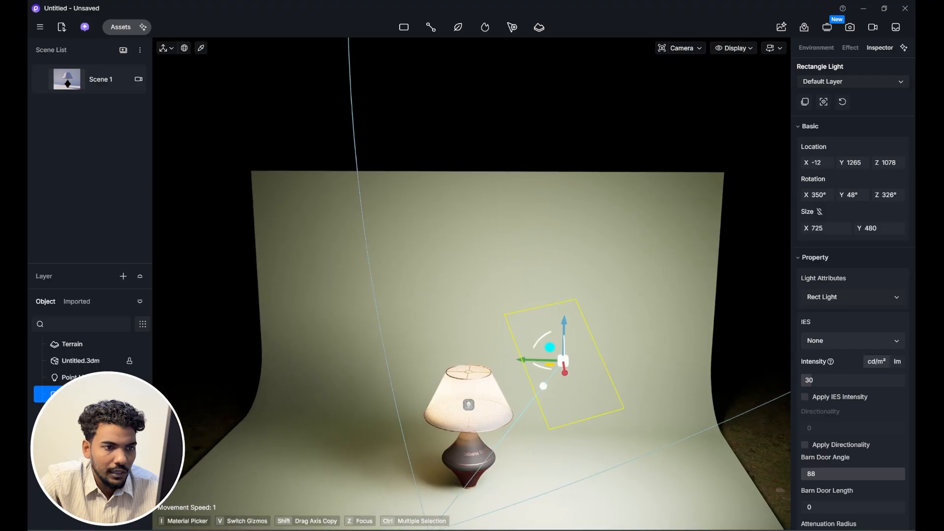
- Recall Scene 1 and update it with the Pure White HDRI sky at light 0
{"action": "left_click", "coordinate": [82, 83]}
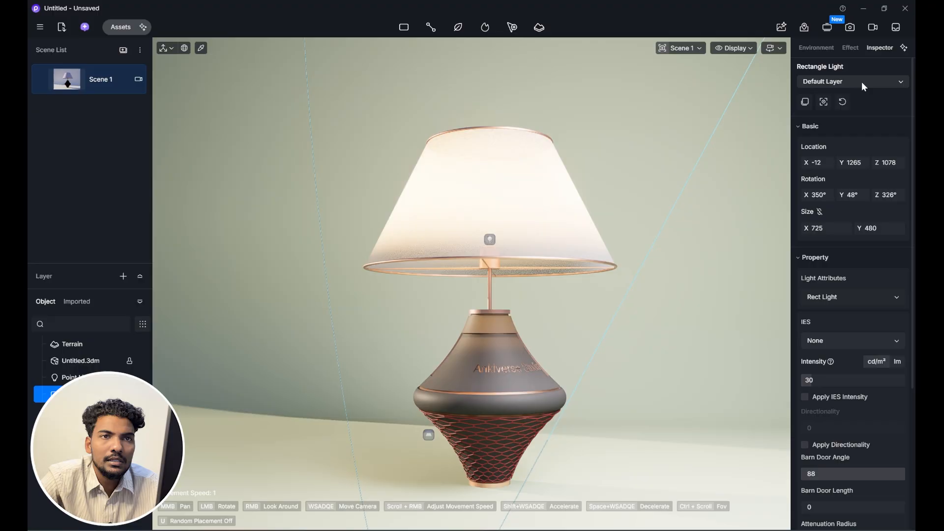
{"action": "left_click", "coordinate": [830, 49]}
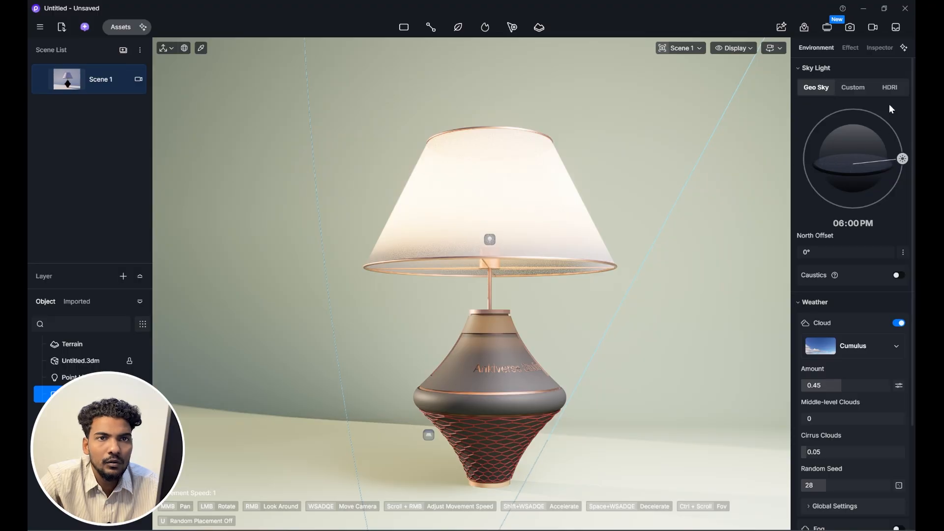
{"action": "left_click", "coordinate": [890, 88]}
{"action": "left_click", "coordinate": [854, 148]}
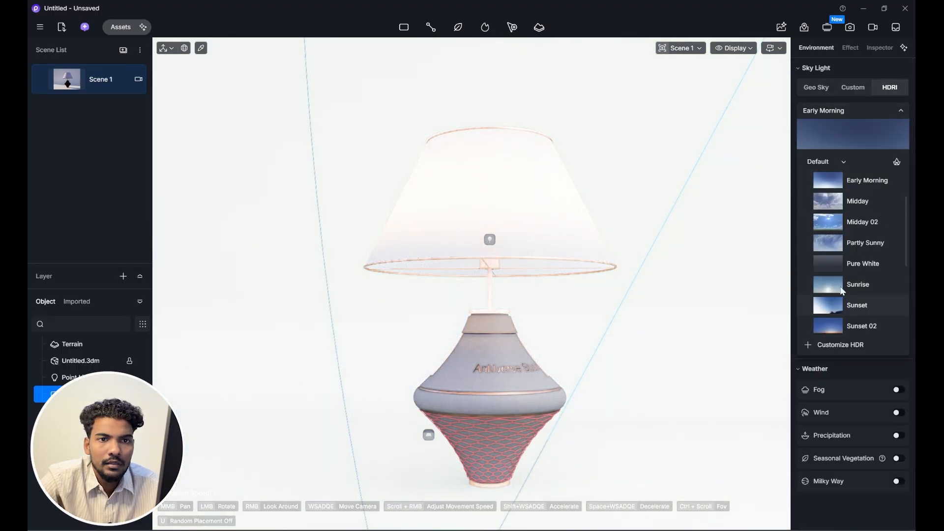
{"action": "left_click", "coordinate": [850, 267]}
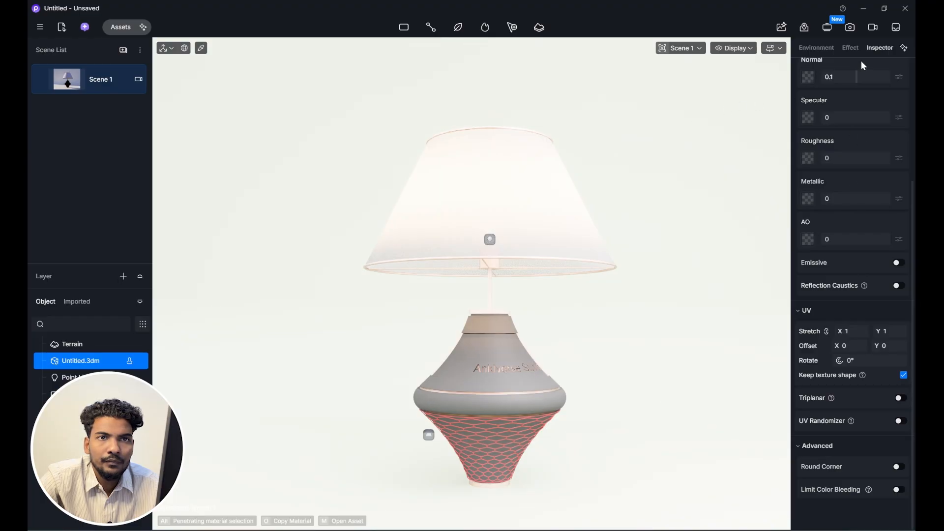
{"action": "left_click", "coordinate": [816, 48]}
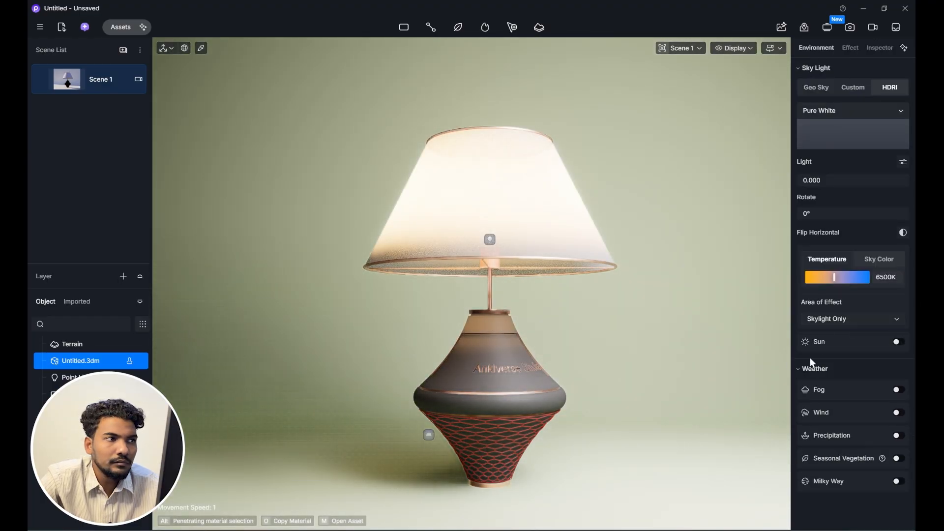
{"action": "left_click", "coordinate": [39, 82]}
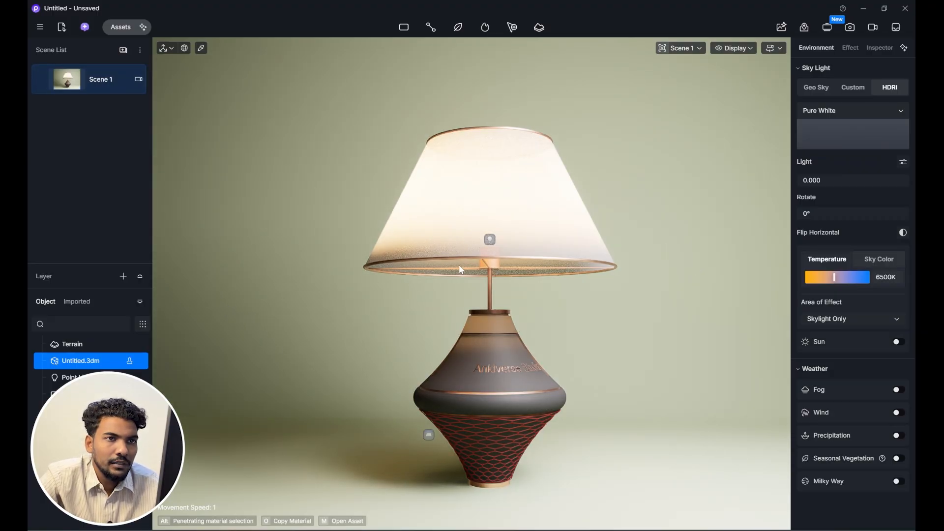
- Rotate the rectangle light to about X 9°, Y 54°, Z 341° and return to the Scene 1 view
{"action": "right_click_drag", "start_coordinate": [462, 270], "coordinate": [533, 226]}
{"action": "left_click", "coordinate": [537, 131]}
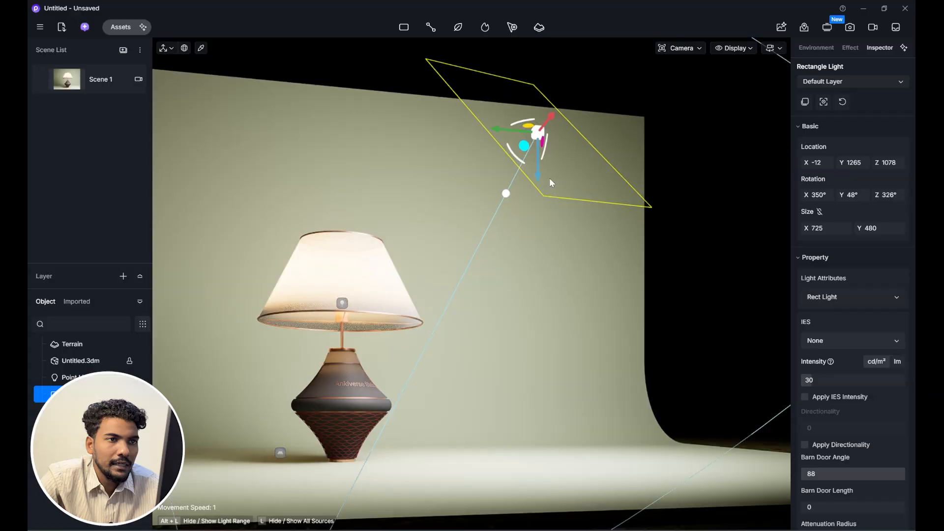
{"action": "left_click", "coordinate": [101, 80]}
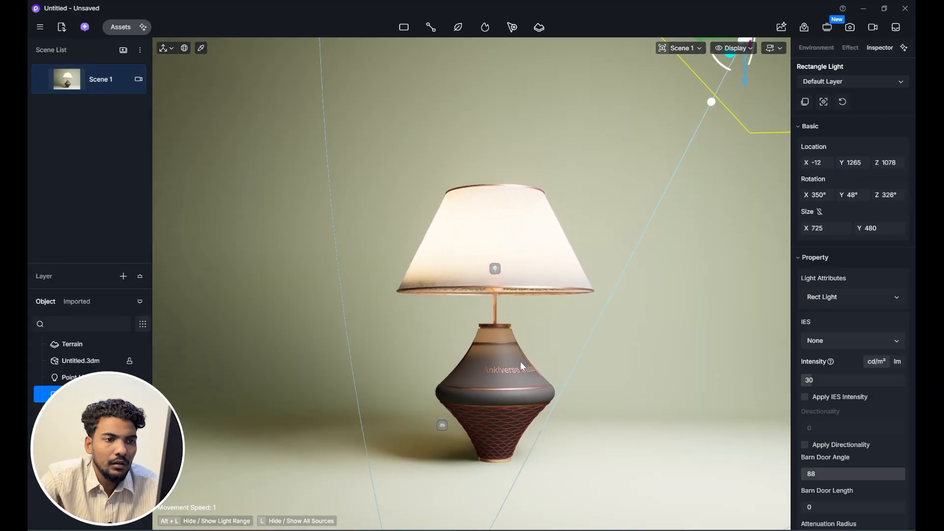
{"action": "right_click_drag", "start_coordinate": [522, 364], "coordinate": [617, 305]}
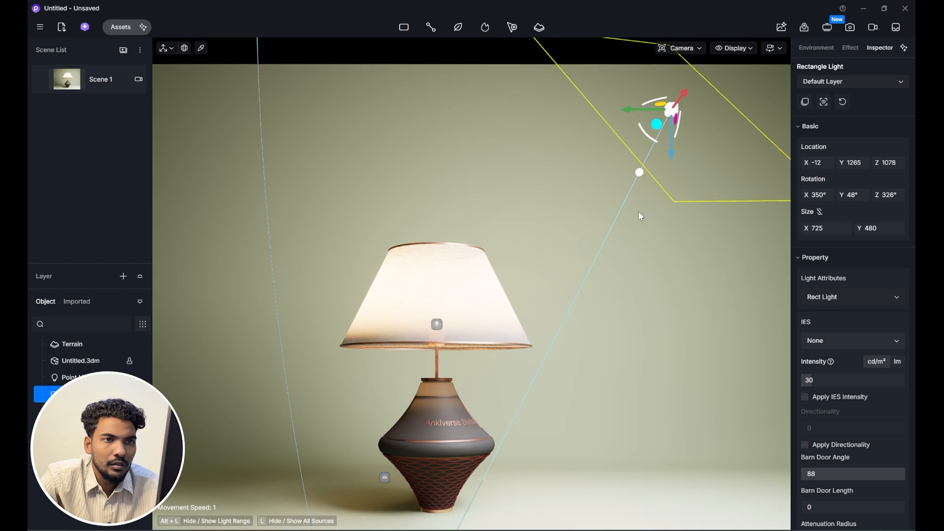
{"action": "left_click_drag", "start_coordinate": [645, 132], "coordinate": [620, 143]}
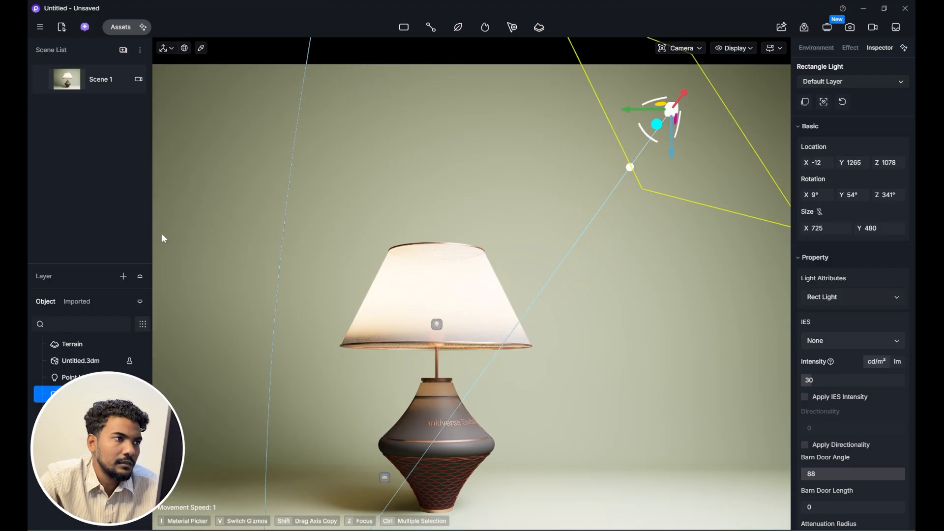
{"action": "left_click", "coordinate": [101, 79]}
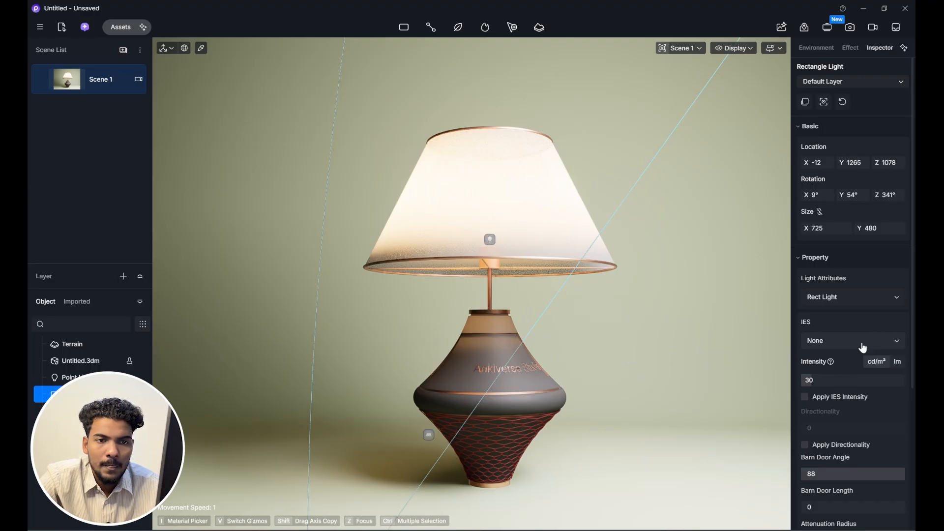
- Set the rectangle light's attenuation radius to about 2675 and its intensity to about 73.3
{"action": "scroll", "coordinate": [894, 428], "scroll_direction": "down", "scroll_amount": 4}
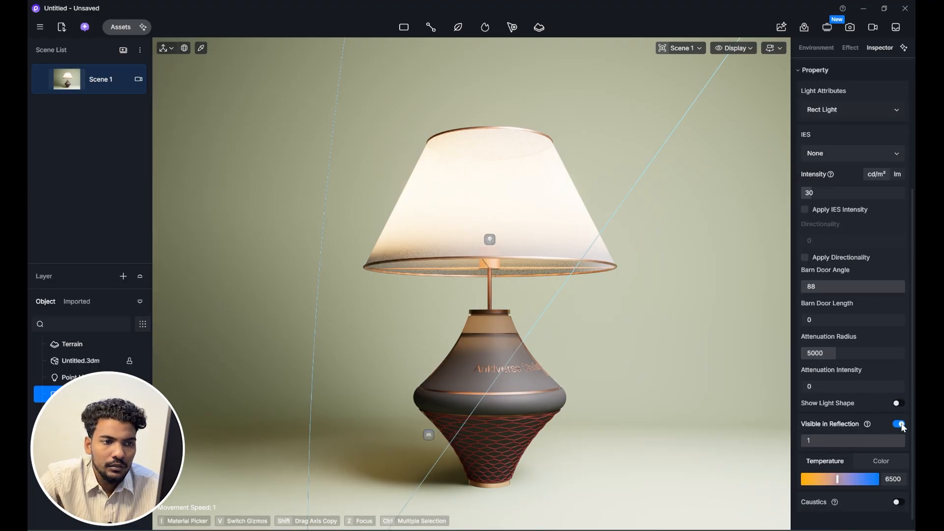
{"action": "left_click", "coordinate": [893, 425]}
{"action": "left_click", "coordinate": [894, 426]}
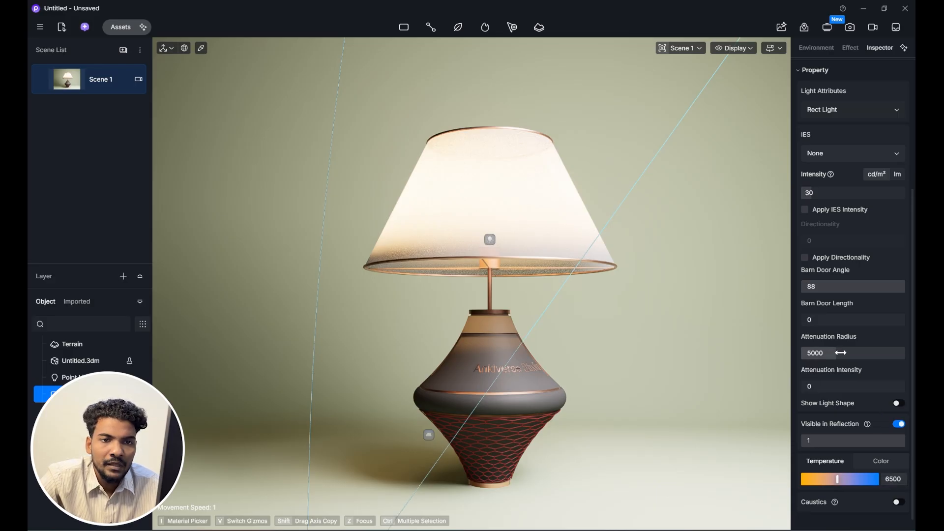
{"action": "left_click_drag", "start_coordinate": [882, 352], "coordinate": [860, 353]}
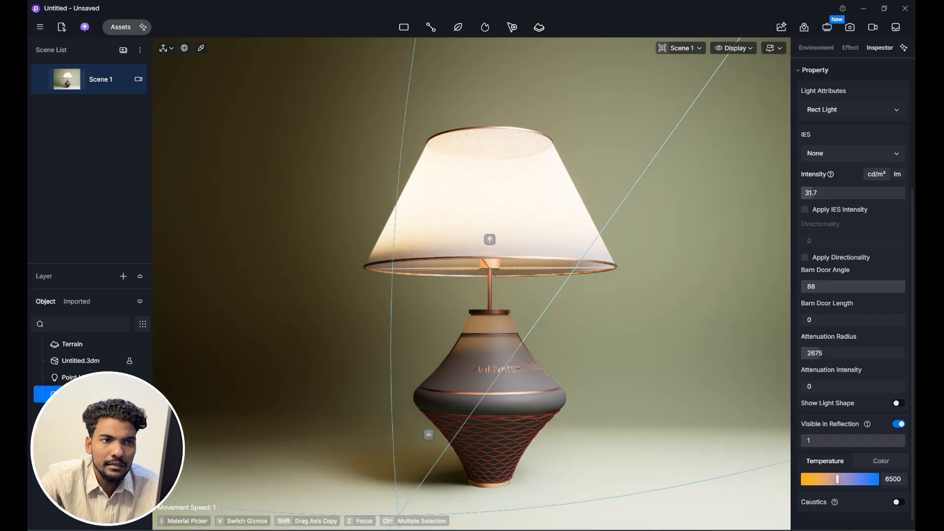
{"action": "left_click_drag", "start_coordinate": [816, 192], "coordinate": [839, 192]}
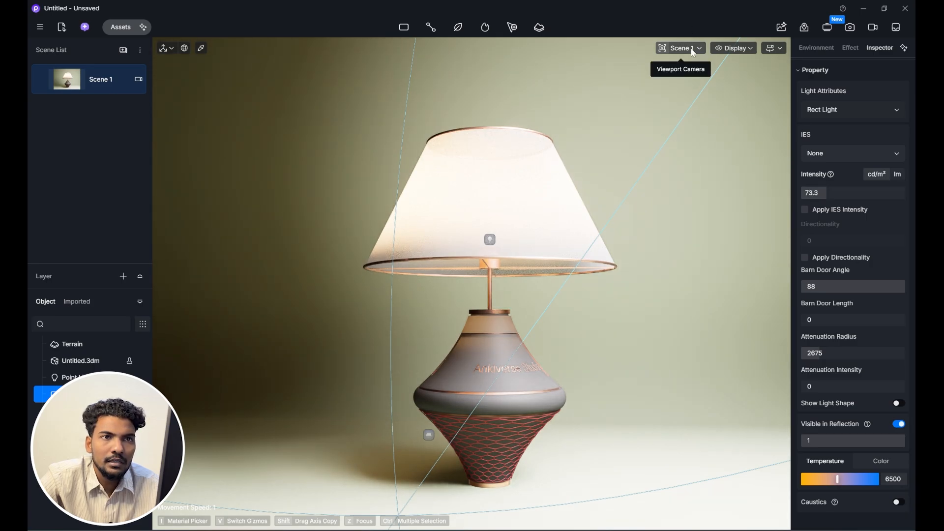
- Deselect the rectangle light and show the post-processing effect settings
{"action": "left_click", "coordinate": [815, 48]}
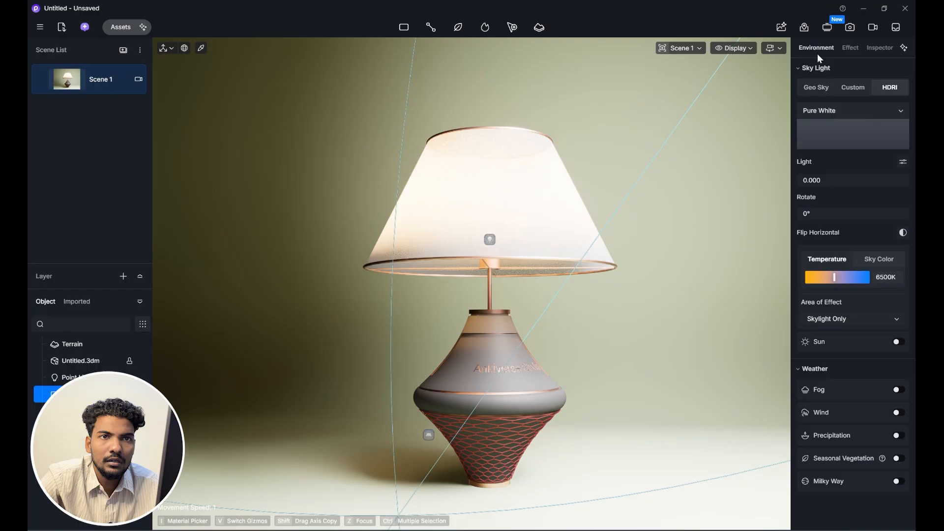
{"action": "left_click", "coordinate": [850, 48]}
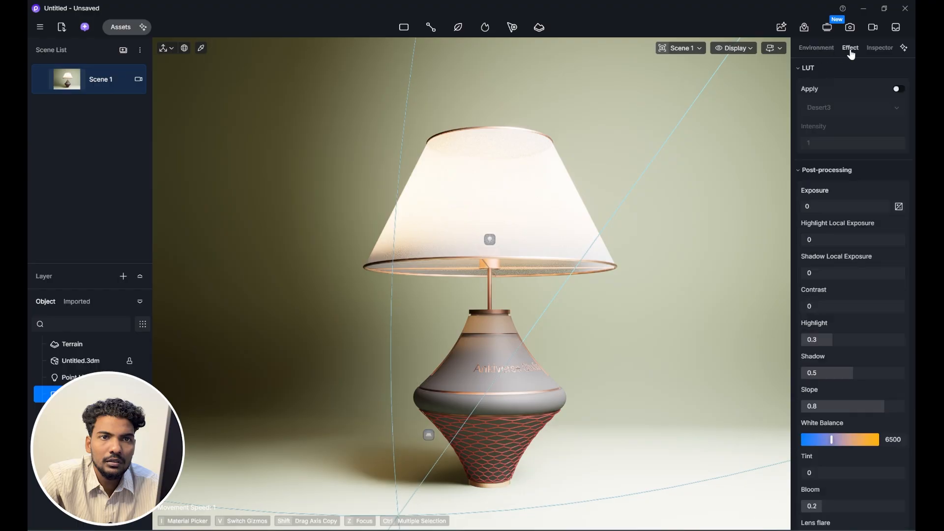
{"action": "left_click", "coordinate": [689, 49]}
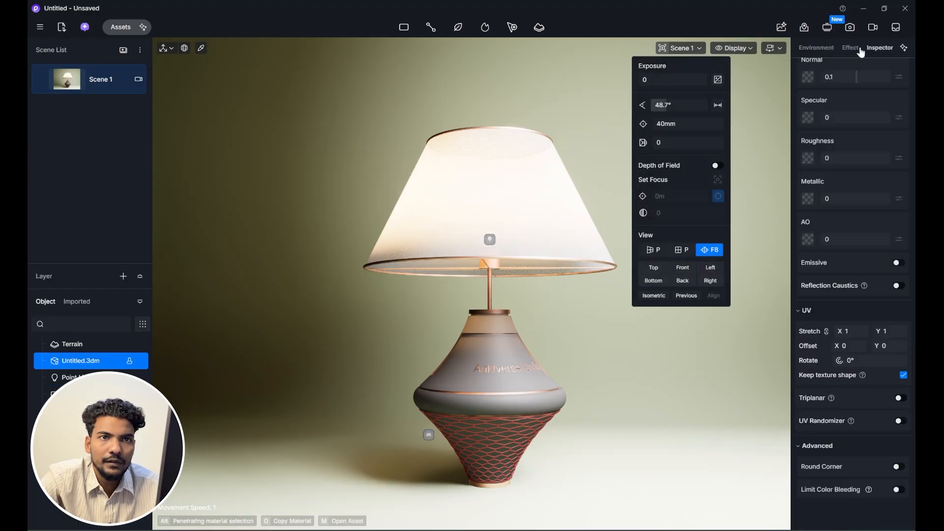
{"action": "left_click", "coordinate": [622, 397]}
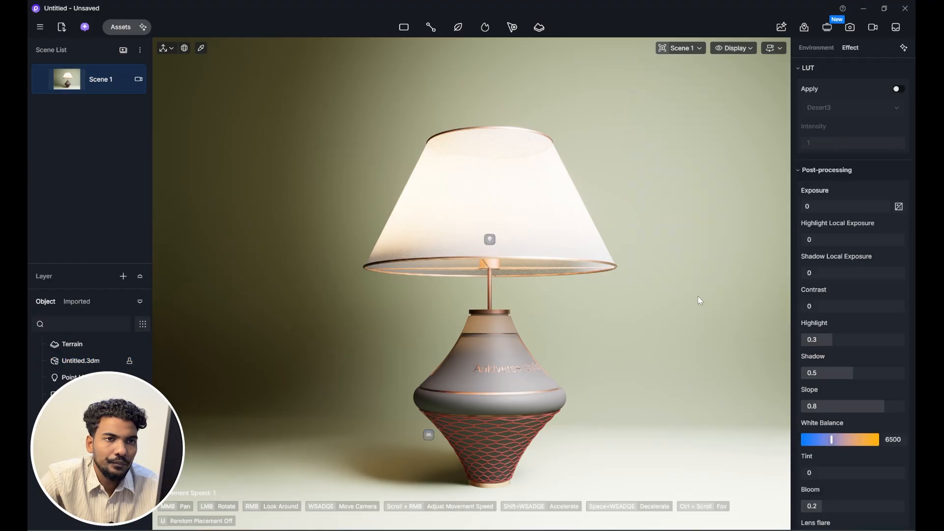
{"action": "scroll", "coordinate": [433, 239], "scroll_direction": "down", "scroll_amount": 2}
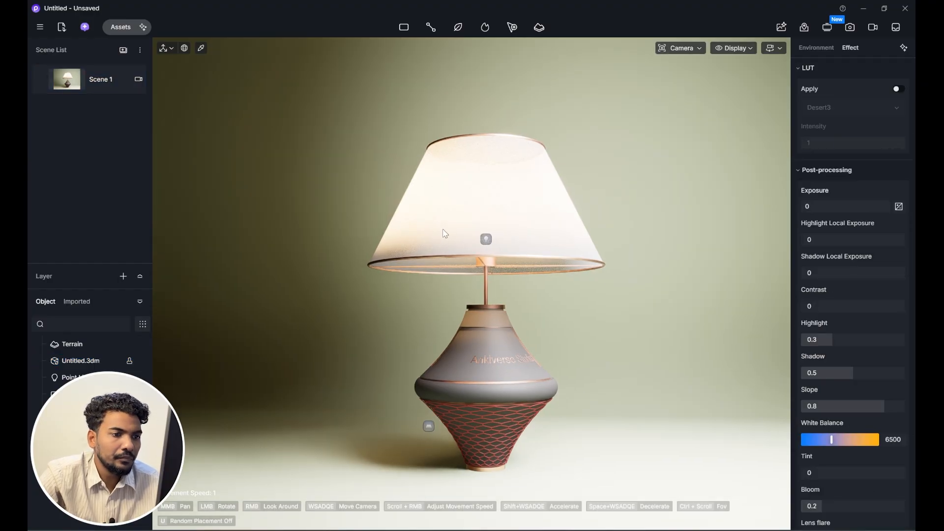
- Raise the unplaced rectangle light at the backdrop's left to a height of about Z 1139
{"action": "scroll", "coordinate": [419, 419], "scroll_direction": "down", "scroll_amount": 2}
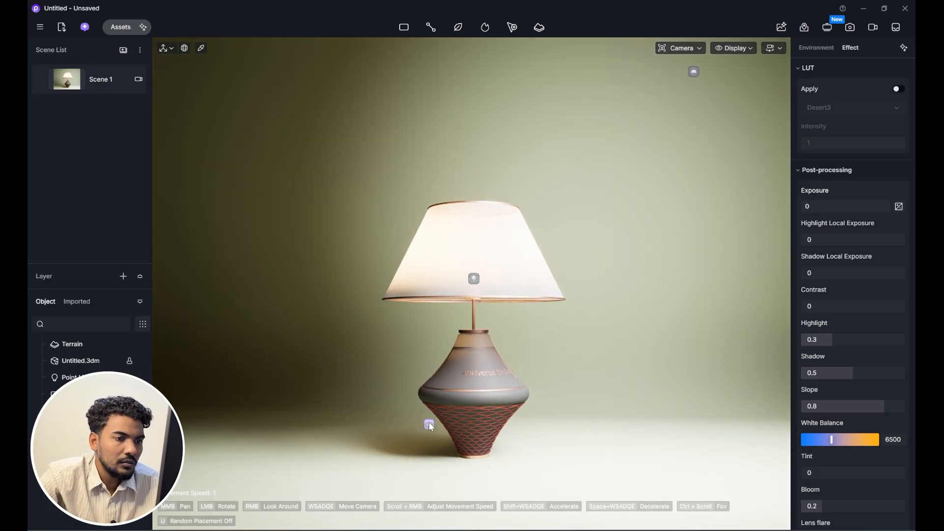
{"action": "scroll", "coordinate": [445, 421], "scroll_direction": "down", "scroll_amount": 2}
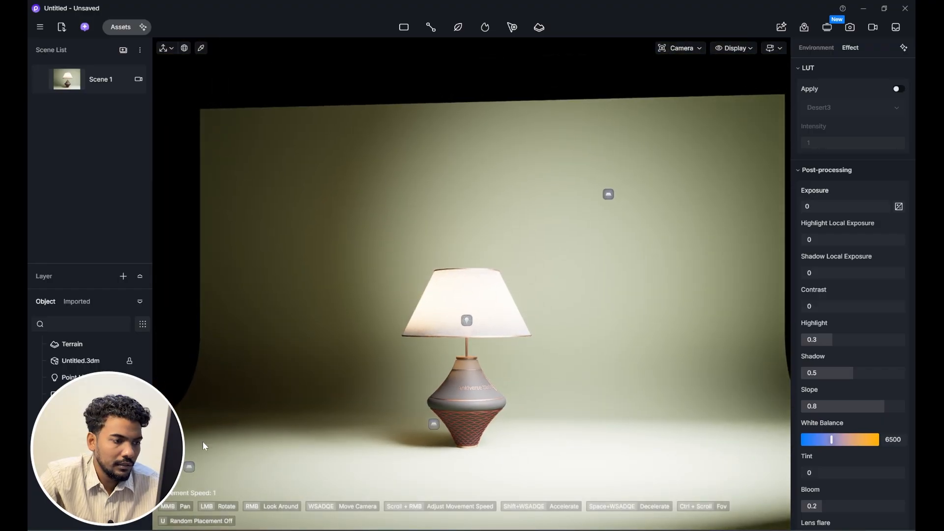
{"action": "left_click", "coordinate": [190, 466]}
{"action": "scroll", "coordinate": [250, 428], "scroll_direction": "down", "scroll_amount": 2}
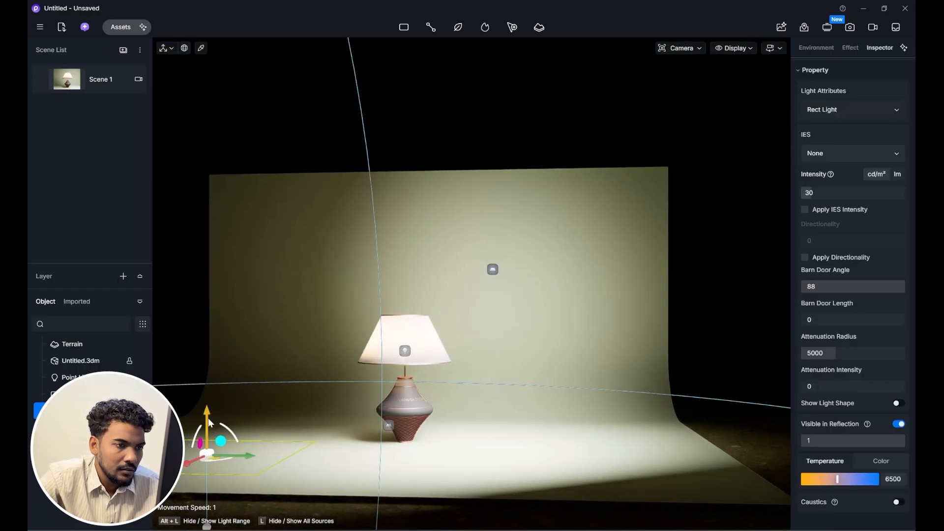
{"action": "left_click_drag", "start_coordinate": [208, 418], "coordinate": [223, 237]}
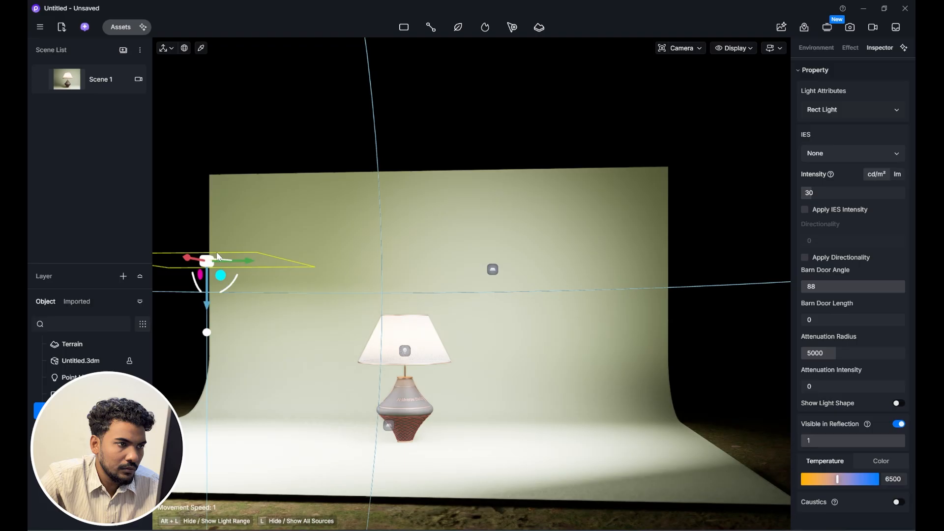
- Rotate the left rectangle light to about Y 57°, Z 26° towards the lamp and return to the Scene 1 view
{"action": "left_click_drag", "start_coordinate": [200, 295], "coordinate": [211, 303]}
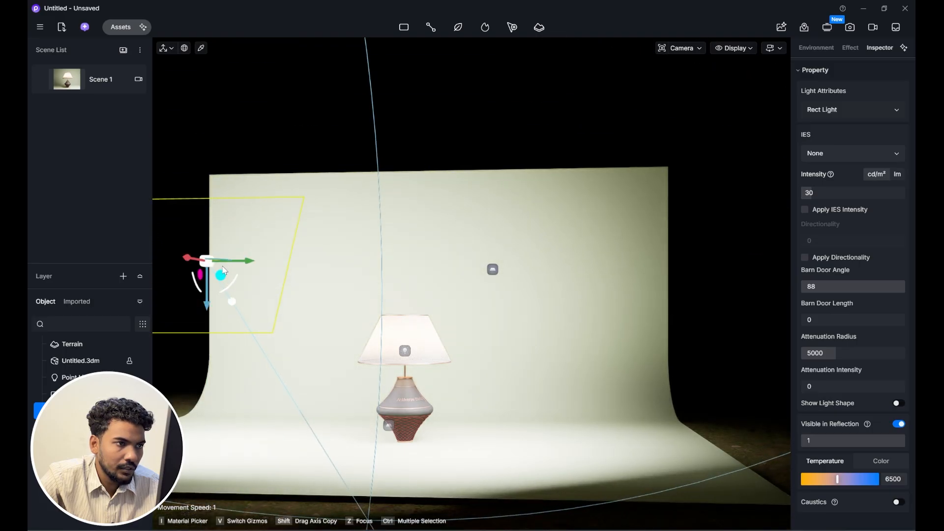
{"action": "left_click_drag", "start_coordinate": [221, 265], "coordinate": [192, 251]}
{"action": "scroll", "coordinate": [379, 384], "scroll_direction": "up", "scroll_amount": 2}
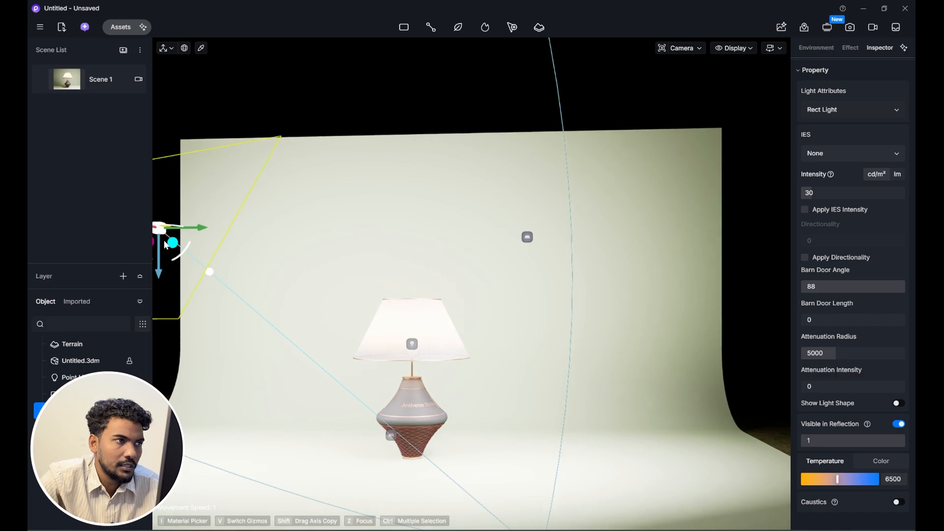
{"action": "left_click", "coordinate": [51, 93]}
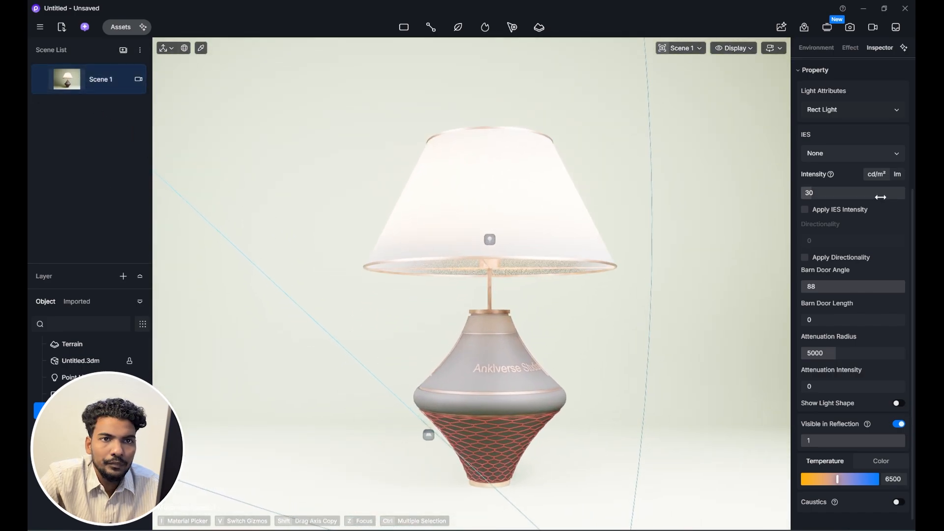
- Resize the left rectangle light to about X 204 by Y 253
{"action": "scroll", "coordinate": [867, 237], "scroll_direction": "up", "scroll_amount": 3}
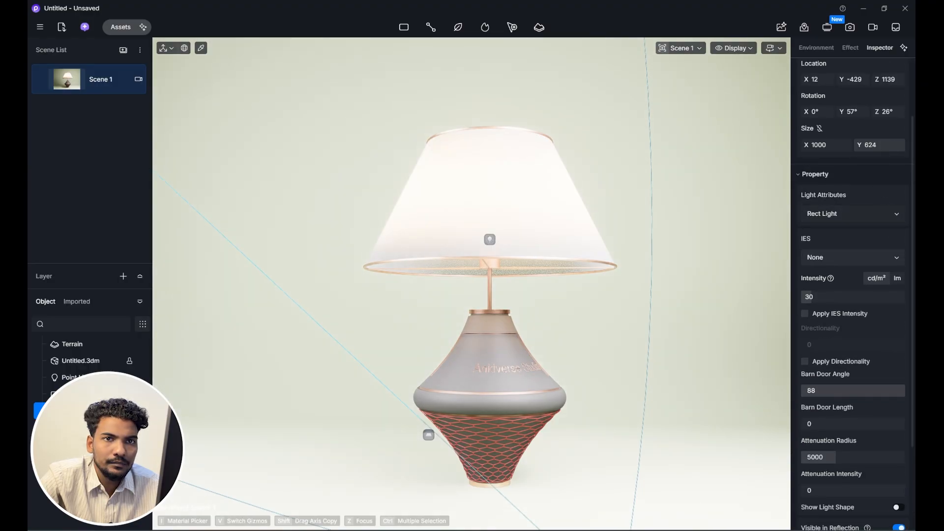
{"action": "left_click_drag", "start_coordinate": [870, 145], "coordinate": [853, 148]}
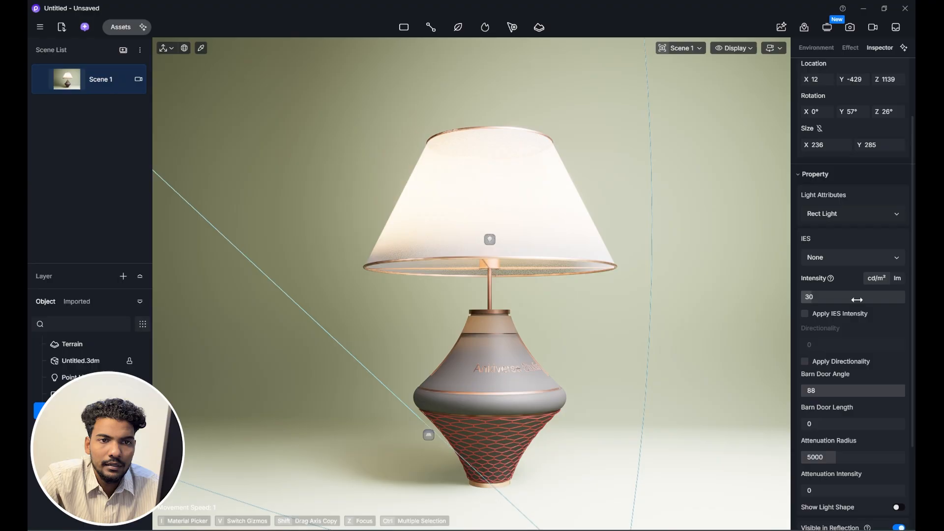
{"action": "scroll", "coordinate": [856, 299], "scroll_direction": "down", "scroll_amount": 1}
{"action": "left_click_drag", "start_coordinate": [837, 125], "coordinate": [821, 125]}
{"action": "left_click_drag", "start_coordinate": [902, 128], "coordinate": [899, 128]}
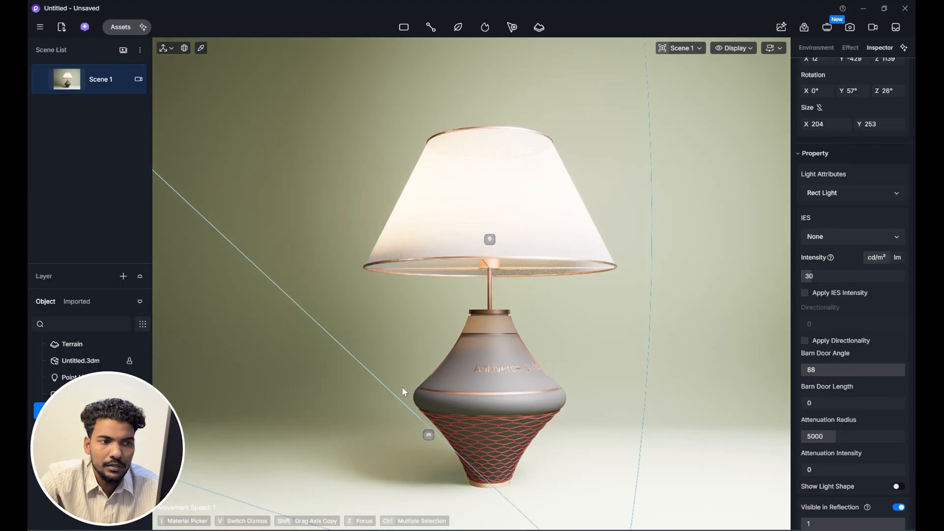
- Hide the left rectangle light in reflections, set its temperature to 4000 and raise its intensity to about 47.6
{"action": "scroll", "coordinate": [880, 461], "scroll_direction": "down", "scroll_amount": 2}
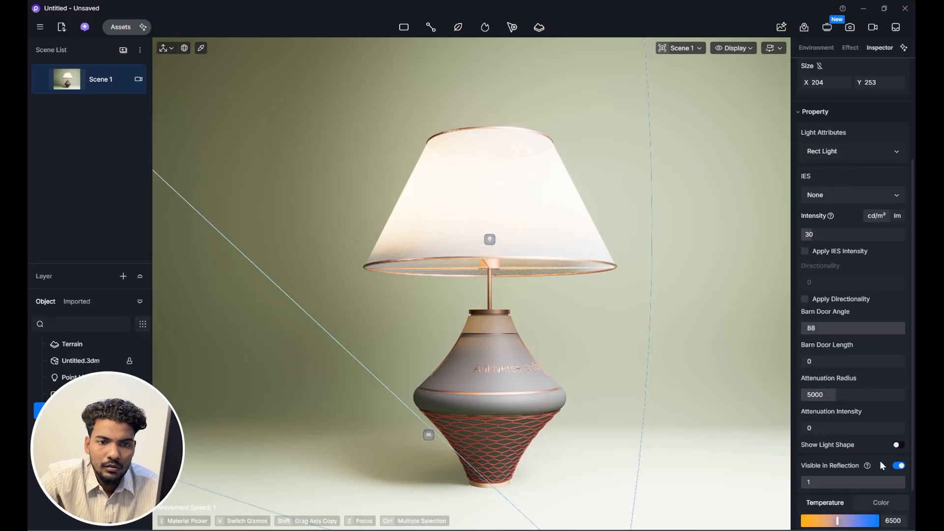
{"action": "left_click", "coordinate": [898, 466]}
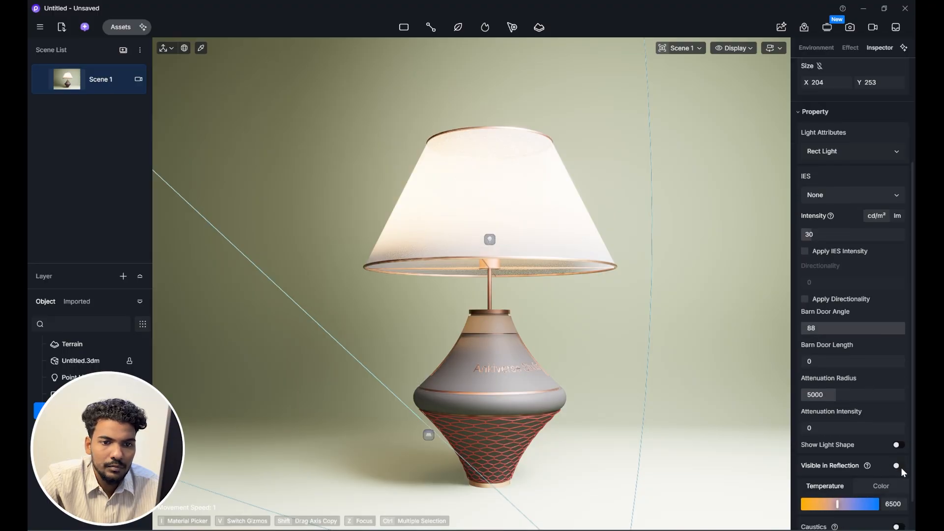
{"action": "left_click", "coordinate": [894, 504]}
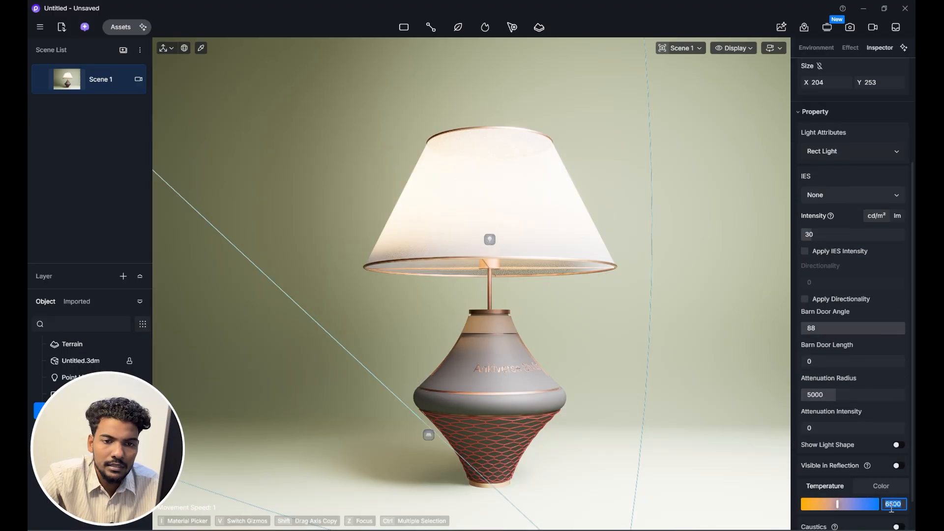
{"action": "type", "text": "4"}
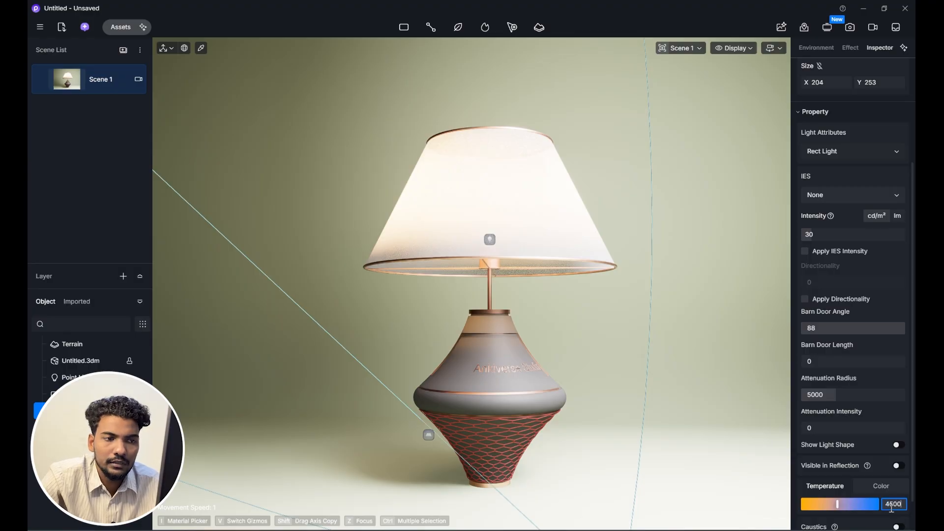
{"action": "key", "text": "Return"}
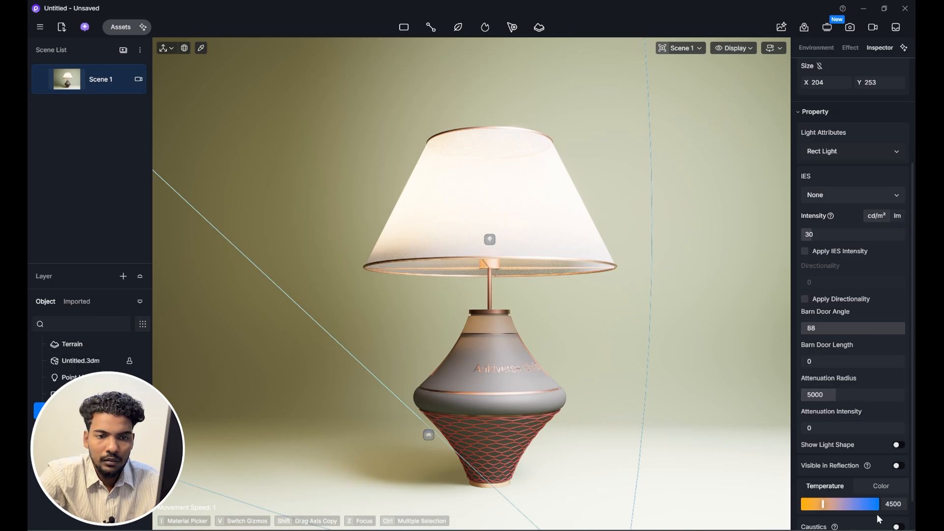
{"action": "left_click", "coordinate": [891, 505]}
{"action": "type", "text": "4"}
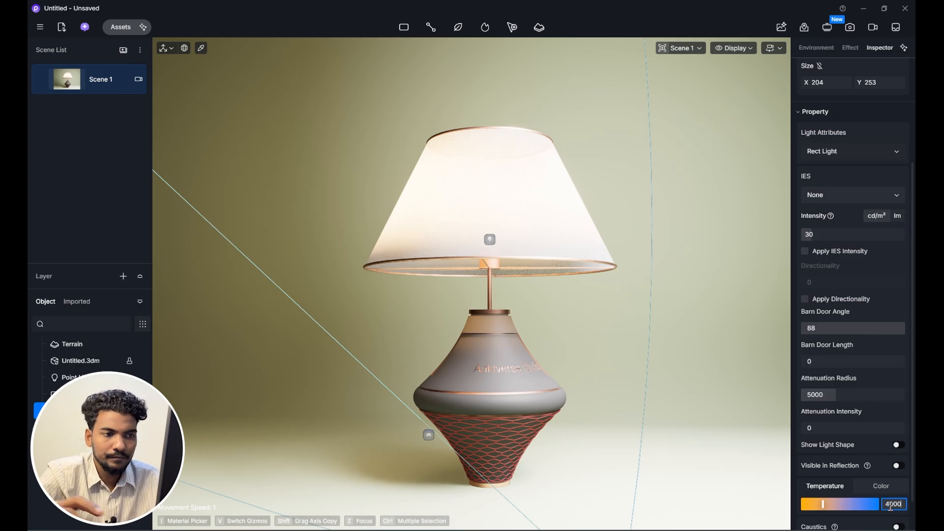
{"action": "type", "text": "000"}
{"action": "key", "text": "Return"}
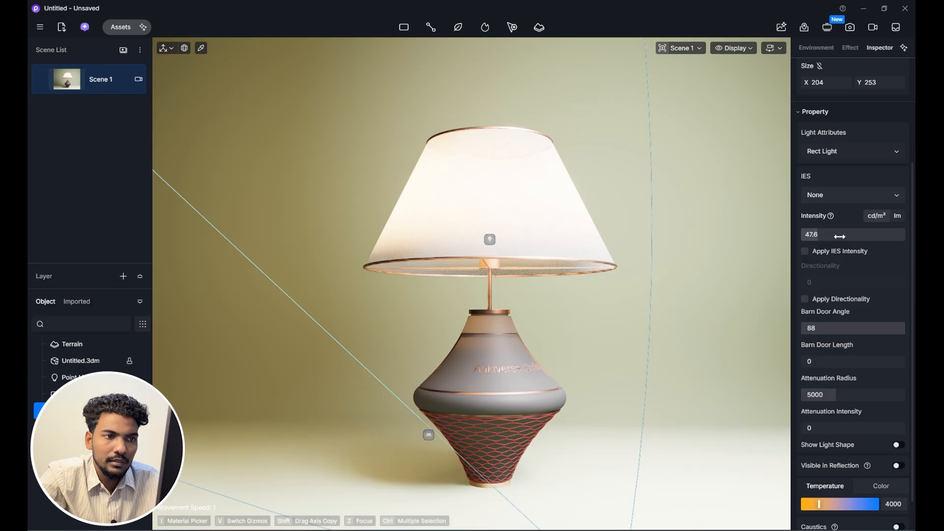
- Darken the lamp body material's base color to HSV value 16 and leave material editing
{"action": "left_click", "coordinate": [510, 357]}
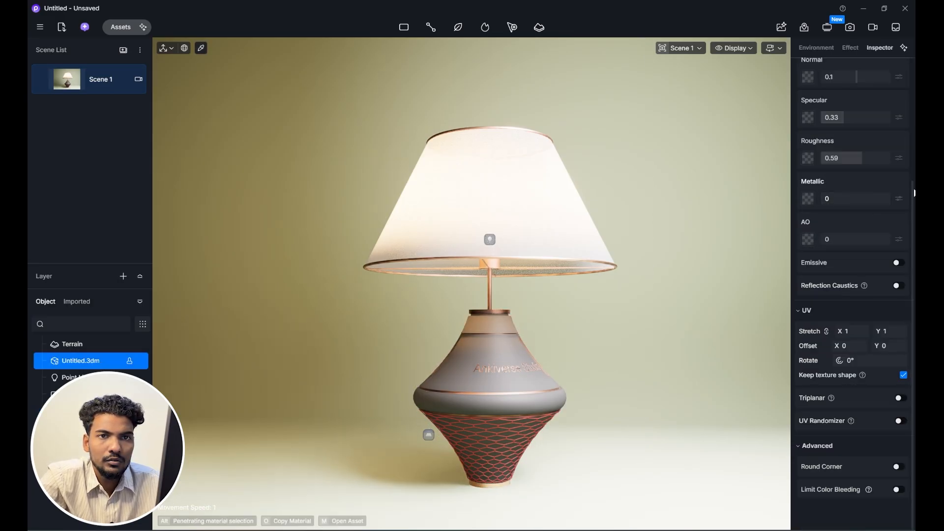
{"action": "scroll", "coordinate": [910, 207], "scroll_direction": "up", "scroll_amount": 3}
{"action": "left_click", "coordinate": [809, 120]}
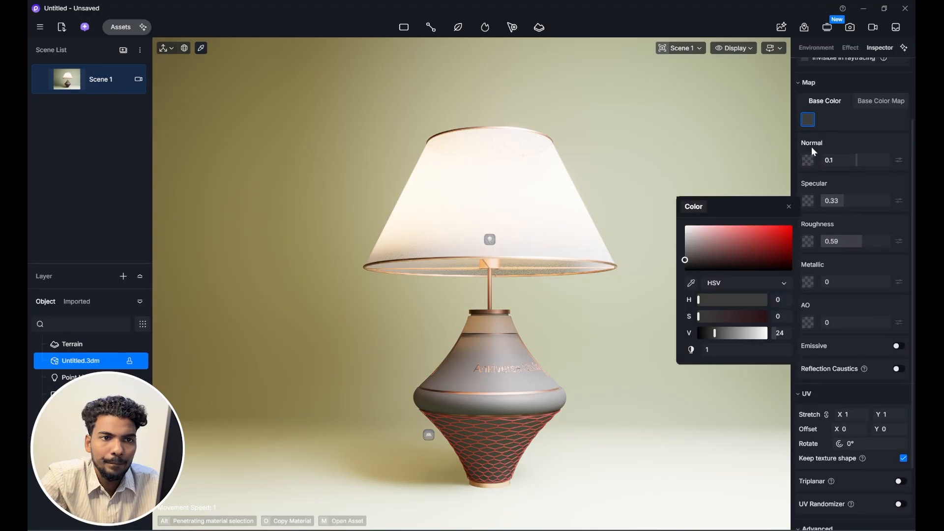
{"action": "left_click", "coordinate": [685, 266]}
{"action": "left_click_drag", "start_coordinate": [681, 265], "coordinate": [682, 264]}
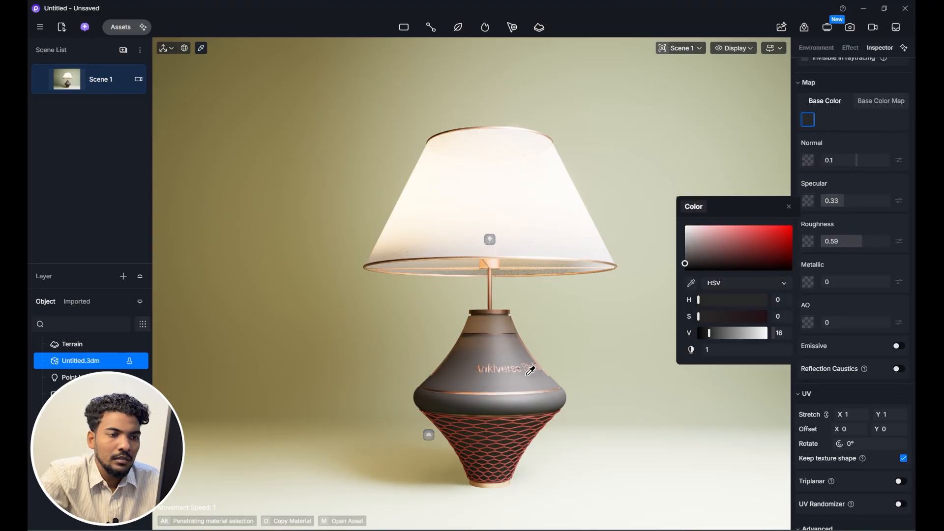
{"action": "key", "text": "Escape"}
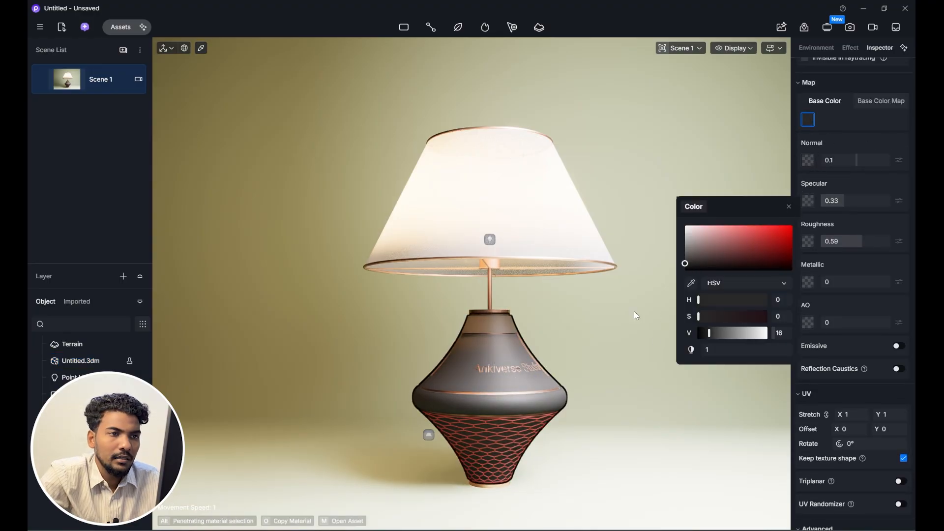
{"action": "left_click", "coordinate": [270, 280]}
- Raise the rectangle light beside the lamp base to about Z 992, tilt it to Y 40° and return to the Scene 1 view
{"action": "left_click", "coordinate": [426, 434]}
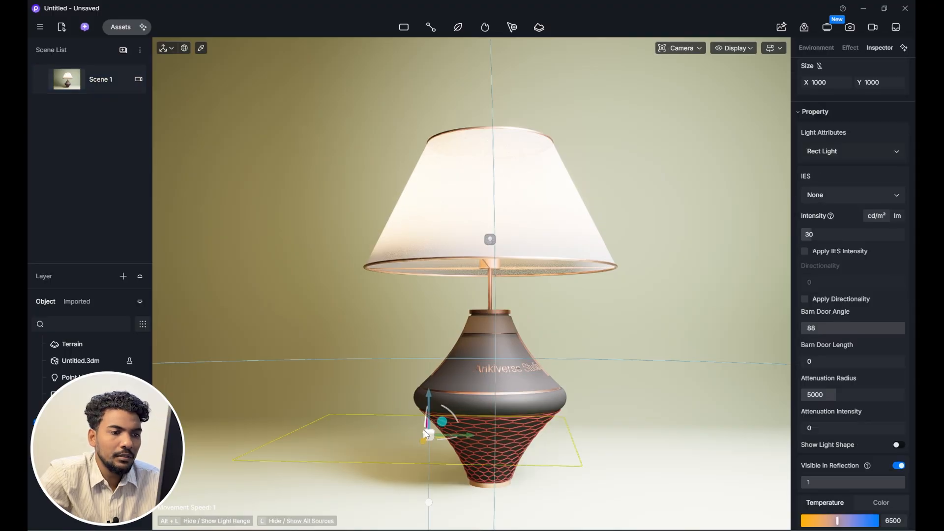
{"action": "left_click_drag", "start_coordinate": [429, 398], "coordinate": [422, 111]}
{"action": "scroll", "coordinate": [466, 259], "scroll_direction": "down", "scroll_amount": 5}
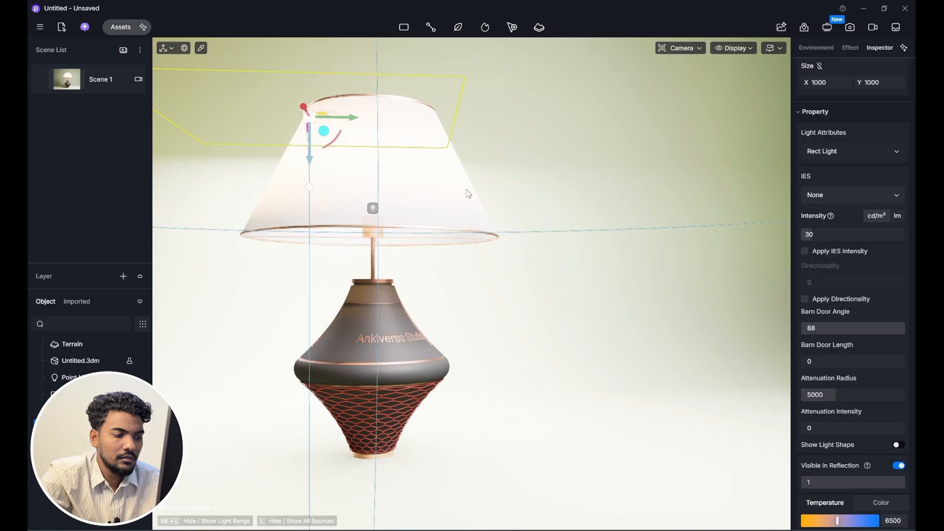
{"action": "right_click_drag", "start_coordinate": [467, 259], "coordinate": [368, 218]}
{"action": "left_click_drag", "start_coordinate": [371, 217], "coordinate": [390, 239]}
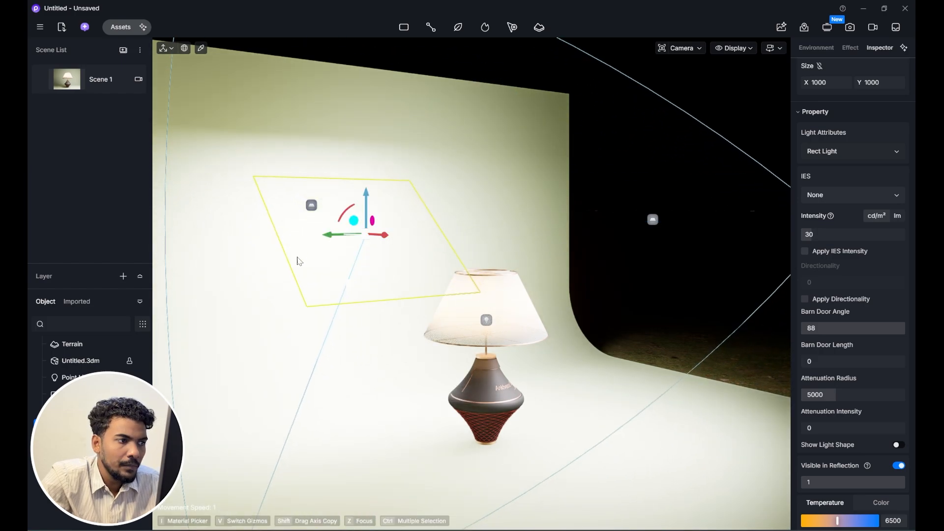
{"action": "left_click", "coordinate": [68, 80]}
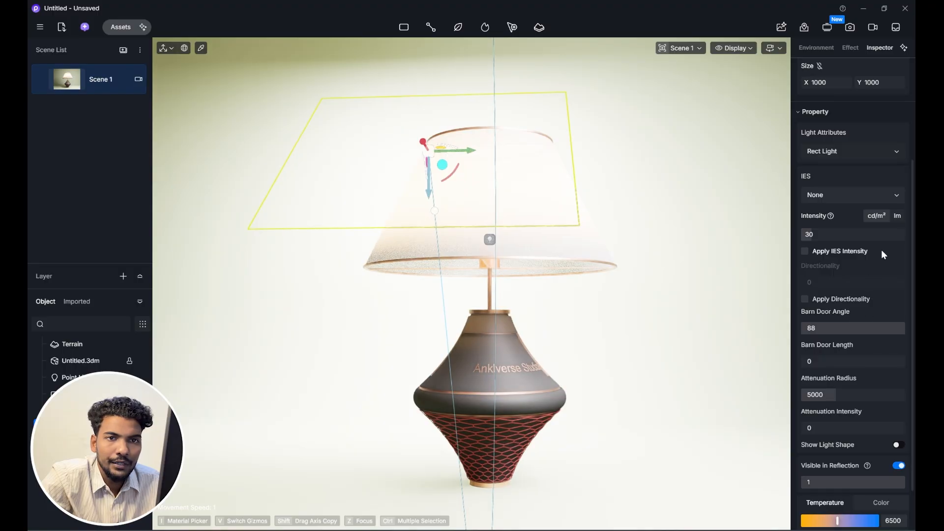
- Shrink the raised rectangle light to about X 274 by Y 297 and lower its intensity to about 20.7
{"action": "left_click_drag", "start_coordinate": [836, 235], "coordinate": [826, 235]}
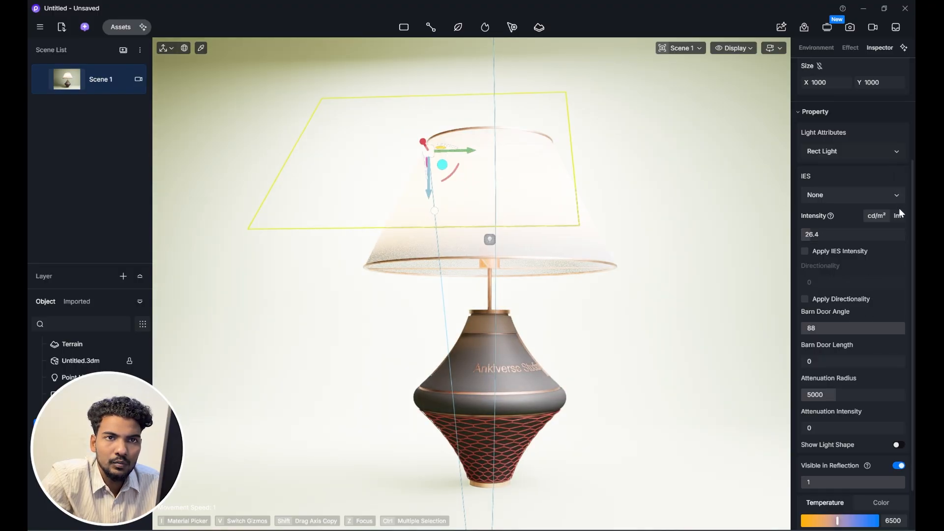
{"action": "scroll", "coordinate": [900, 201], "scroll_direction": "up", "scroll_amount": 3}
{"action": "left_click_drag", "start_coordinate": [897, 204], "coordinate": [670, 309]}
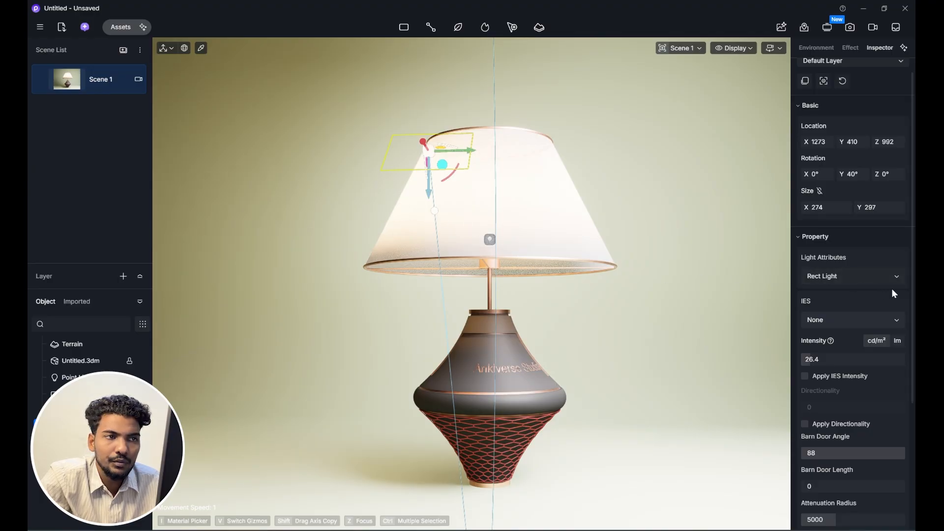
{"action": "scroll", "coordinate": [869, 303], "scroll_direction": "down", "scroll_amount": 2}
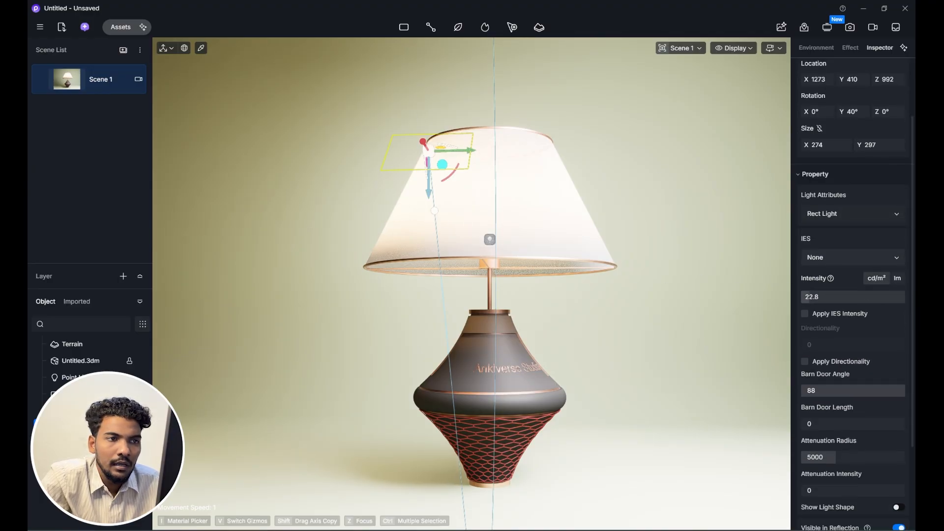
{"action": "scroll", "coordinate": [884, 305], "scroll_direction": "down", "scroll_amount": 3}
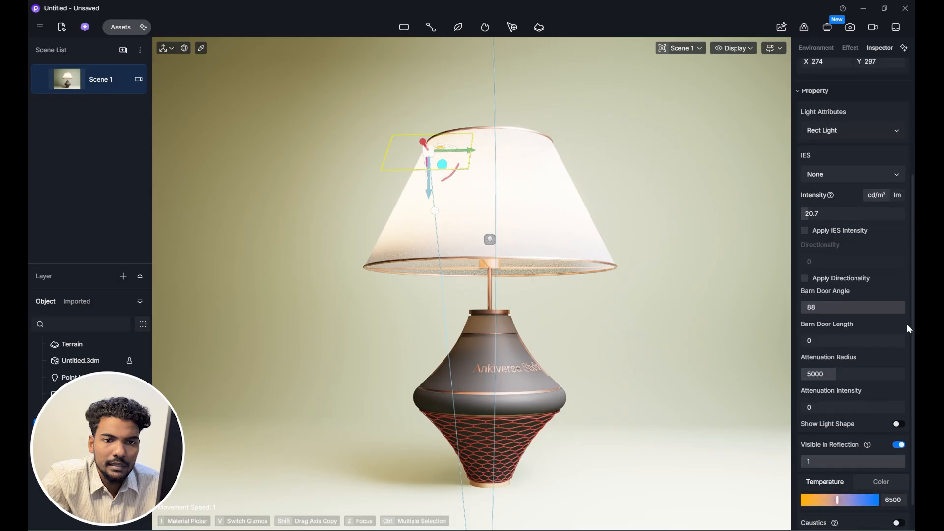
- Hide the raised rectangle light in reflections and set its temperature to about 4400
{"action": "left_click", "coordinate": [898, 446]}
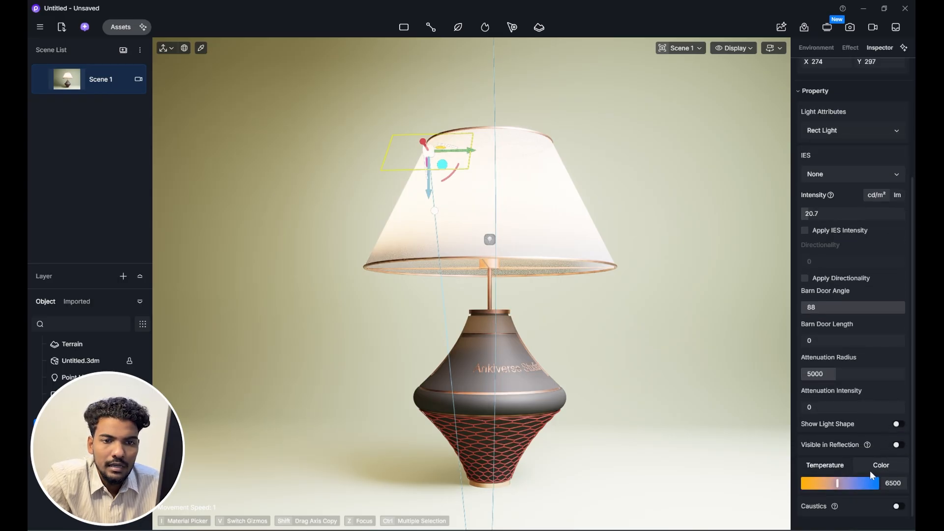
{"action": "mouse_move", "coordinate": [840, 484]}
{"action": "left_mouse_down"}
{"action": "mouse_move", "coordinate": [886, 498]}
{"action": "mouse_move", "coordinate": [826, 484]}
{"action": "left_mouse_up"}
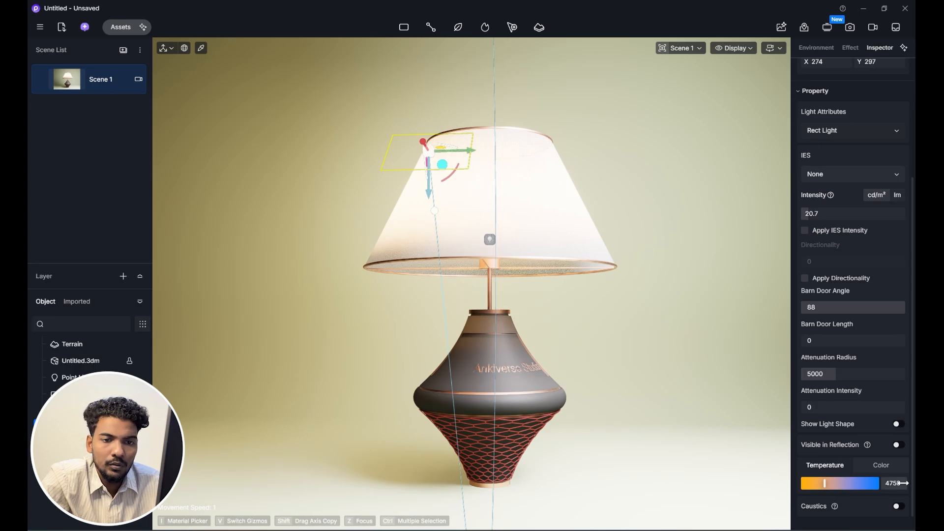
{"action": "left_click_drag", "start_coordinate": [864, 486], "coordinate": [883, 484]}
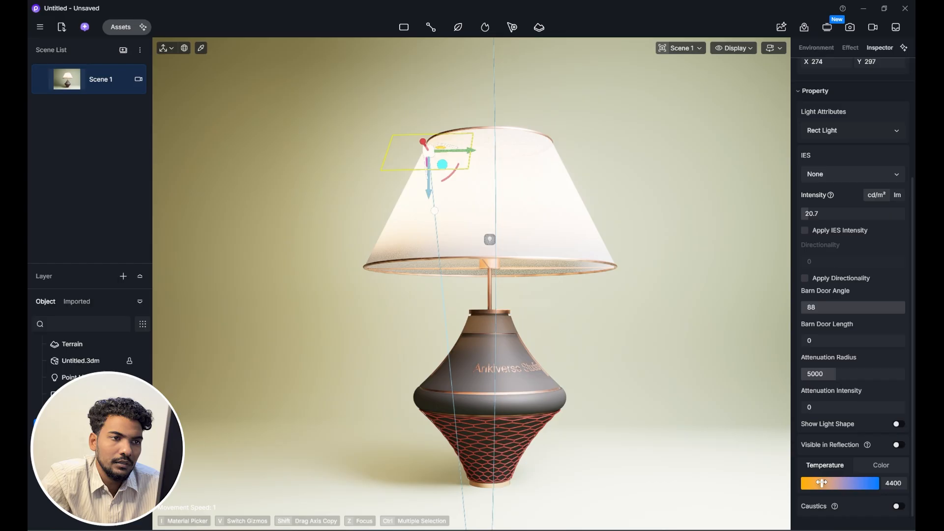
- Deselect the light, check the environment's sky settings and return to the post-processing effect settings
{"action": "left_click", "coordinate": [631, 378]}
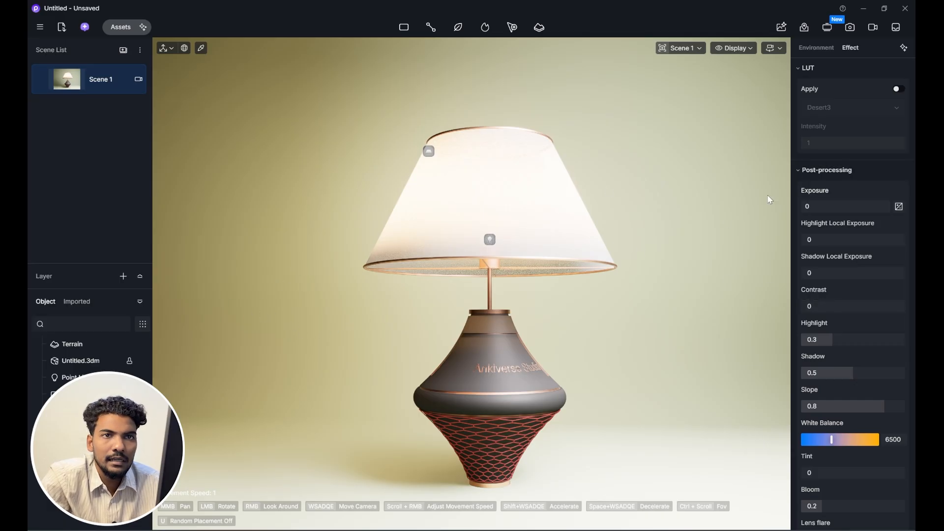
{"action": "left_click", "coordinate": [823, 49]}
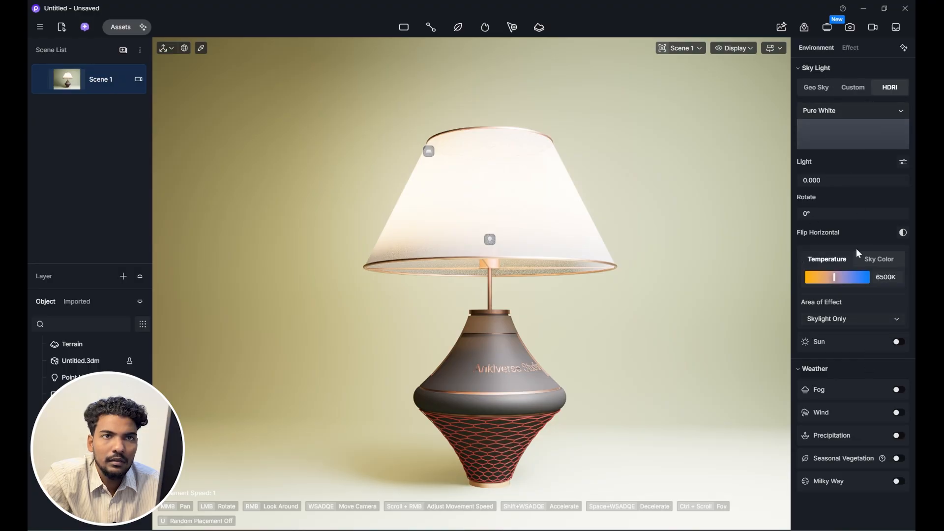
{"action": "left_click", "coordinate": [852, 49]}
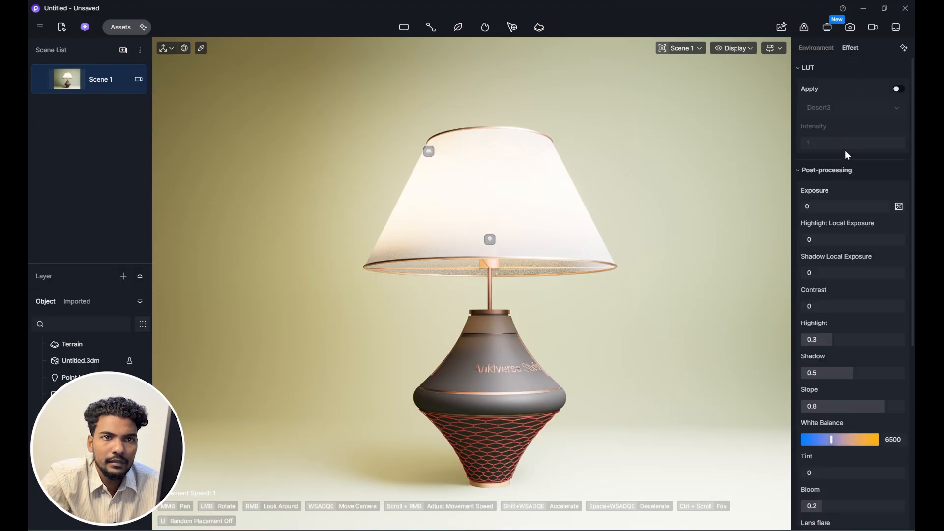
- Set the post-processing exposure to -0.17, highlight to 0.13 and shadow to 0.36, then look through the remaining effect settings
{"action": "left_click_drag", "start_coordinate": [860, 206], "coordinate": [855, 209]}
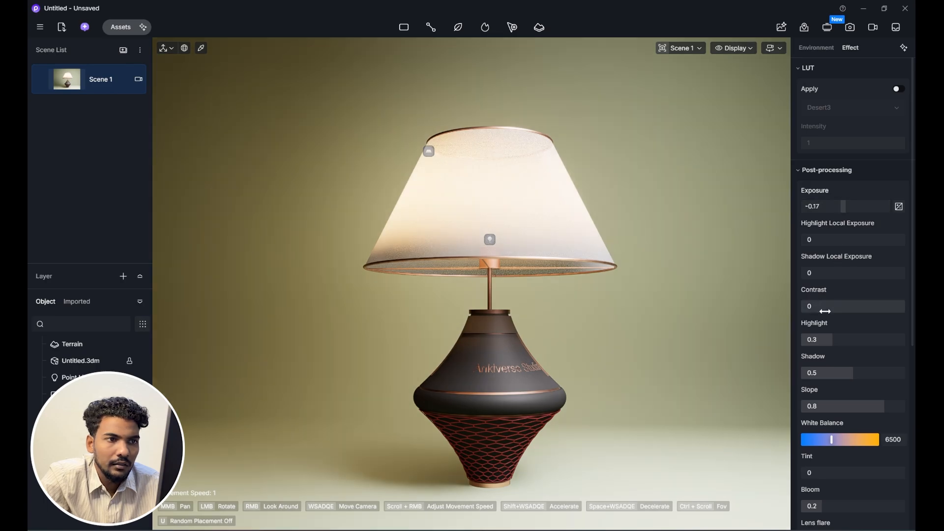
{"action": "mouse_move", "coordinate": [825, 312]}
{"action": "left_mouse_down"}
{"action": "mouse_move", "coordinate": [841, 304]}
{"action": "mouse_move", "coordinate": [828, 304]}
{"action": "left_mouse_up"}
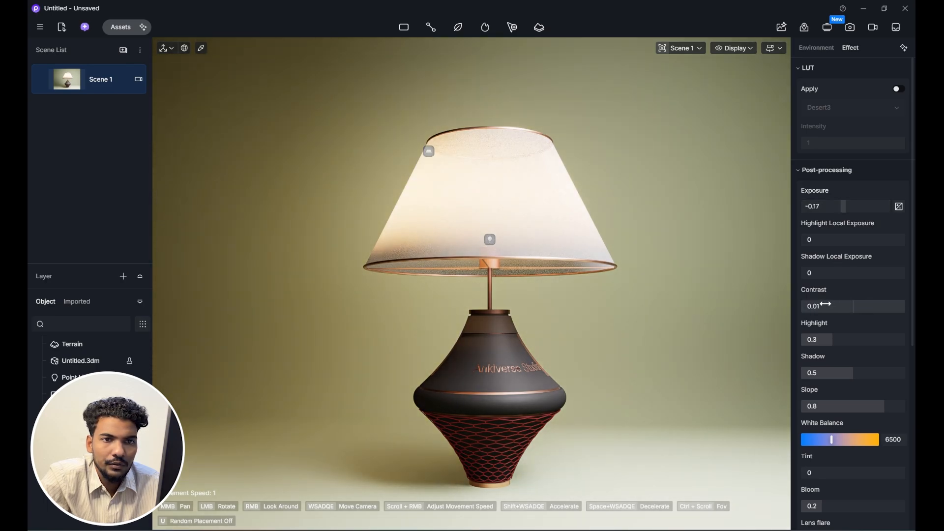
{"action": "left_click_drag", "start_coordinate": [862, 335], "coordinate": [817, 338]}
{"action": "left_click_drag", "start_coordinate": [862, 372], "coordinate": [842, 373]}
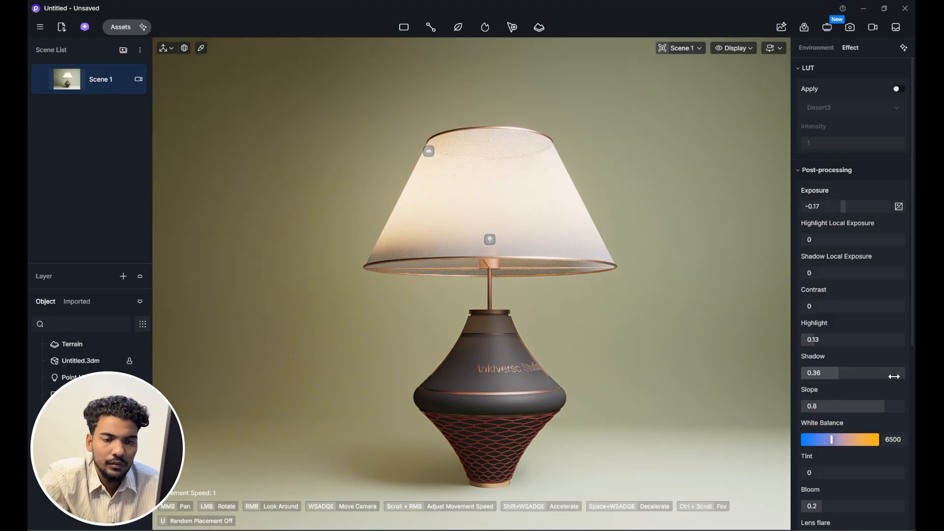
{"action": "scroll", "coordinate": [884, 366], "scroll_direction": "down", "scroll_amount": 1}
{"action": "scroll", "coordinate": [890, 379], "scroll_direction": "down", "scroll_amount": 4}
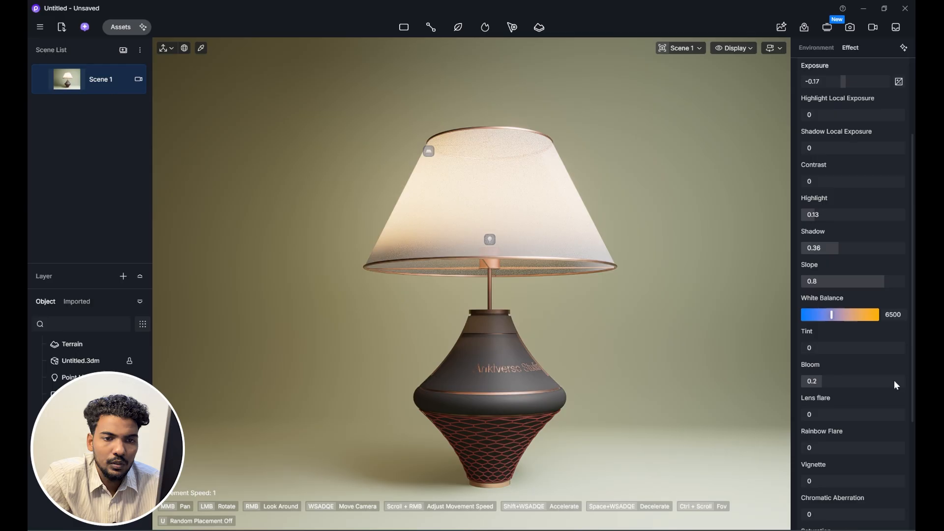
{"action": "scroll", "coordinate": [897, 393], "scroll_direction": "up", "scroll_amount": 3}
{"action": "scroll", "coordinate": [900, 389], "scroll_direction": "up", "scroll_amount": 2}
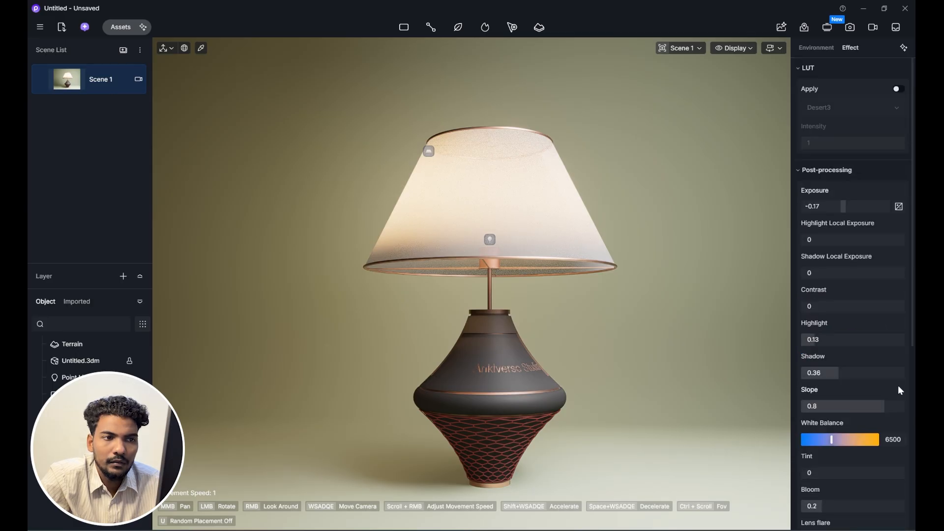
{"action": "scroll", "coordinate": [895, 401], "scroll_direction": "down", "scroll_amount": 4}
{"action": "scroll", "coordinate": [886, 407], "scroll_direction": "up", "scroll_amount": 4}
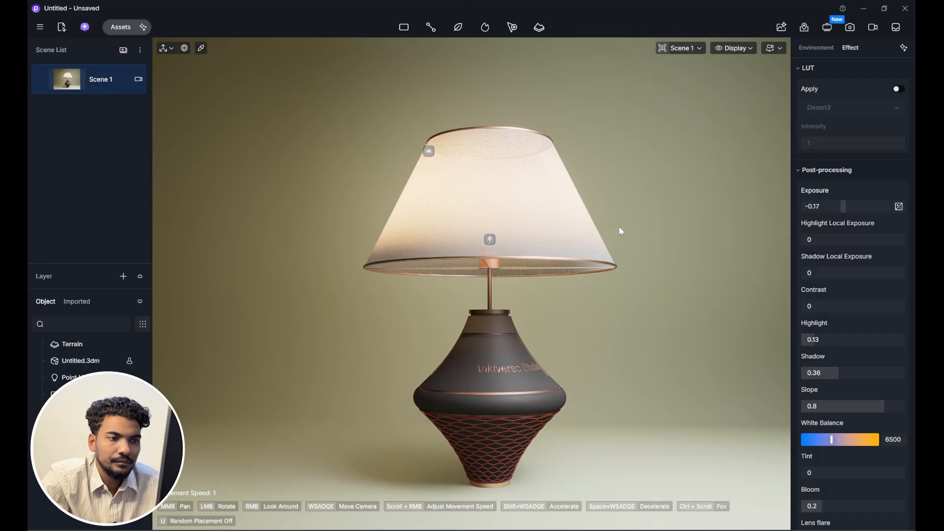
- Lighten the lampshade material's base color to a neutral grey with HSV value about 54
{"action": "left_click", "coordinate": [533, 217]}
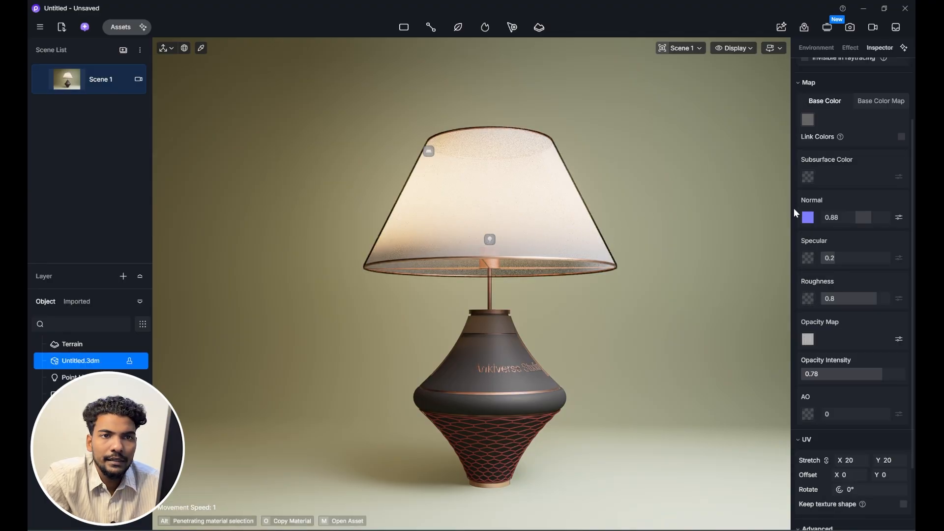
{"action": "left_click", "coordinate": [808, 119]}
{"action": "left_click_drag", "start_coordinate": [710, 261], "coordinate": [676, 246]}
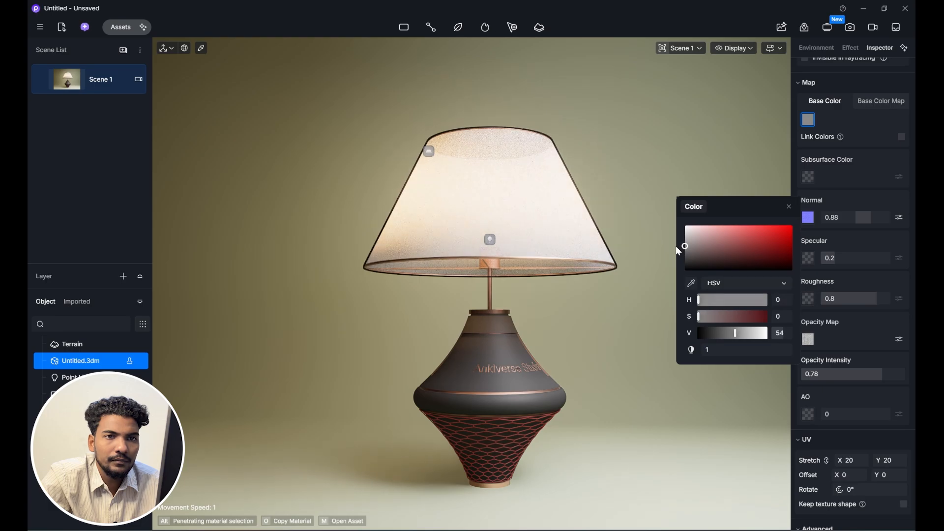
- Raise the intensity of the point light inside the shade to about 66.6 and reduce its source radius to about 3.4
{"action": "left_click", "coordinate": [490, 239]}
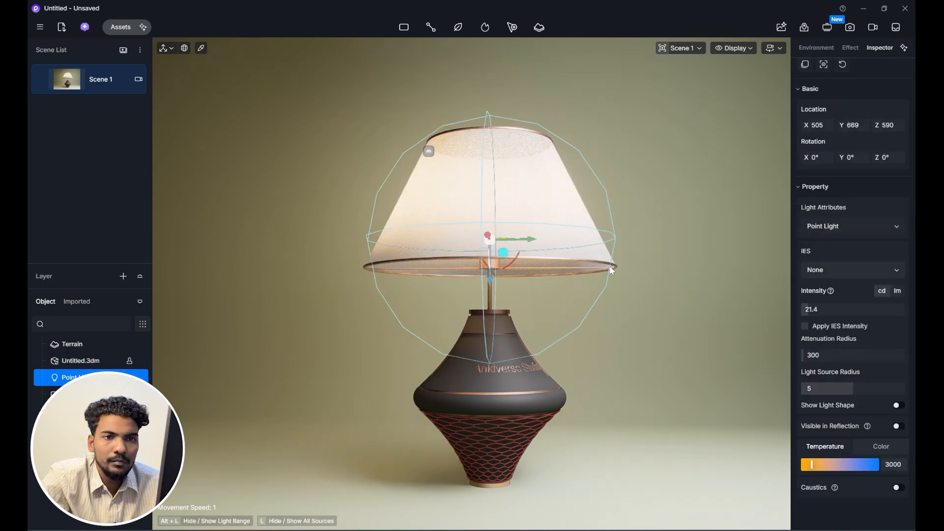
{"action": "left_click_drag", "start_coordinate": [808, 309], "coordinate": [824, 309]}
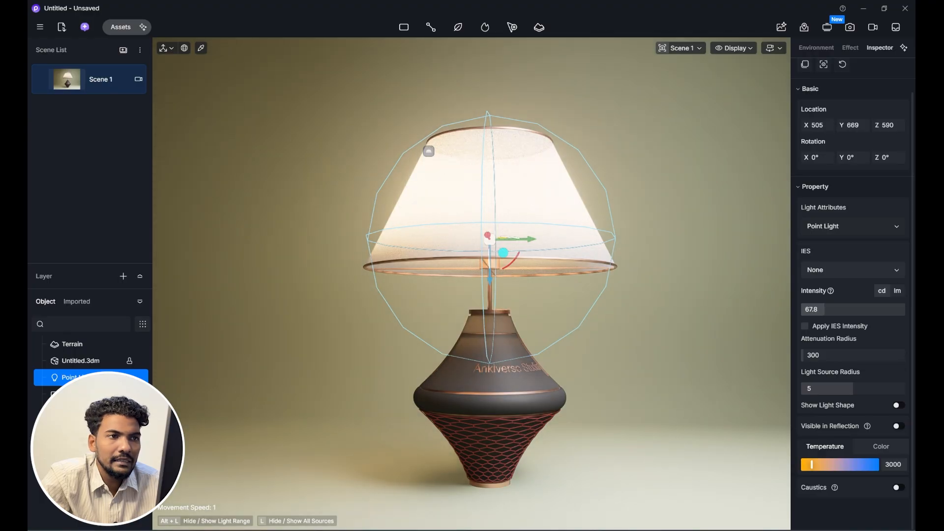
{"action": "left_click_drag", "start_coordinate": [851, 390], "coordinate": [842, 402]}
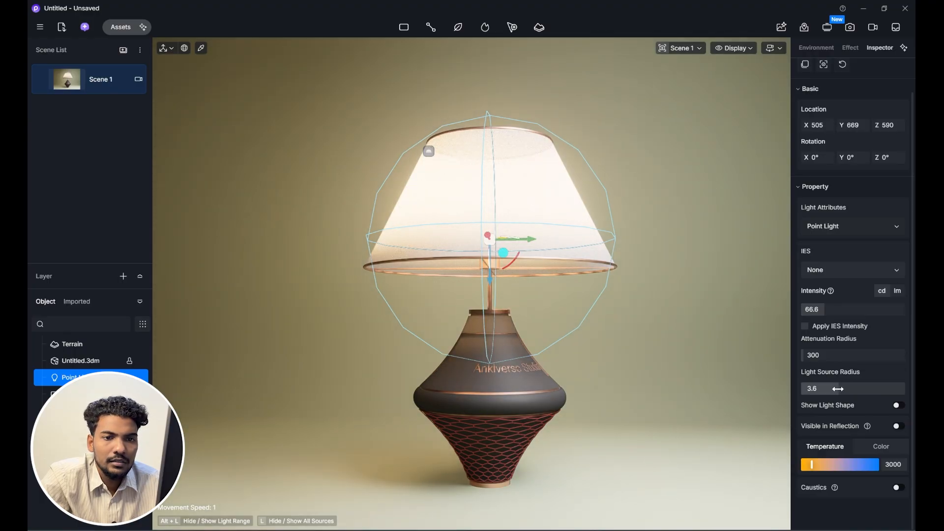
- Try smaller attenuation radii such as 151 and 280 on the point light, then set the radius back to 300
{"action": "left_click_drag", "start_coordinate": [844, 355], "coordinate": [843, 355]}
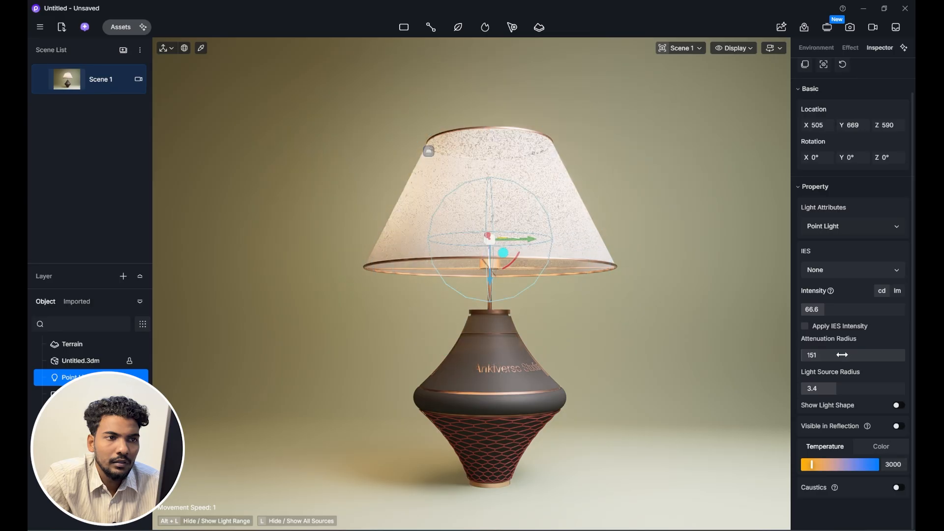
{"action": "left_click", "coordinate": [844, 355]}
{"action": "type", "text": "2"}
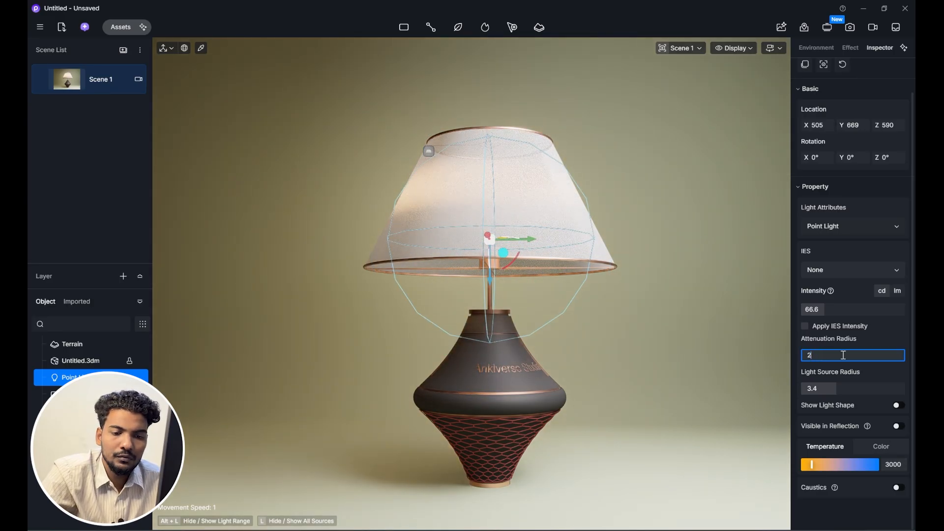
{"action": "type", "text": "80"}
{"action": "double_click", "coordinate": [844, 355]}
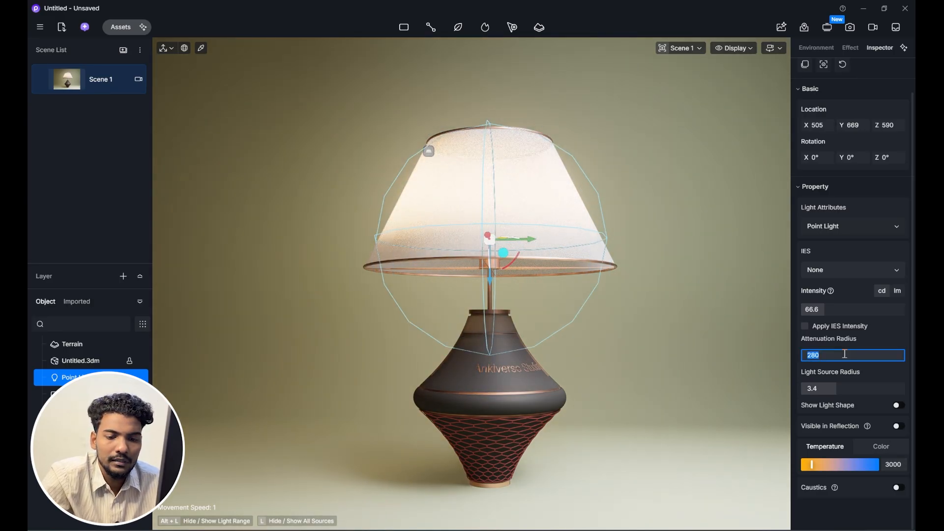
{"action": "type", "text": "300"}
{"action": "key", "text": "Return"}
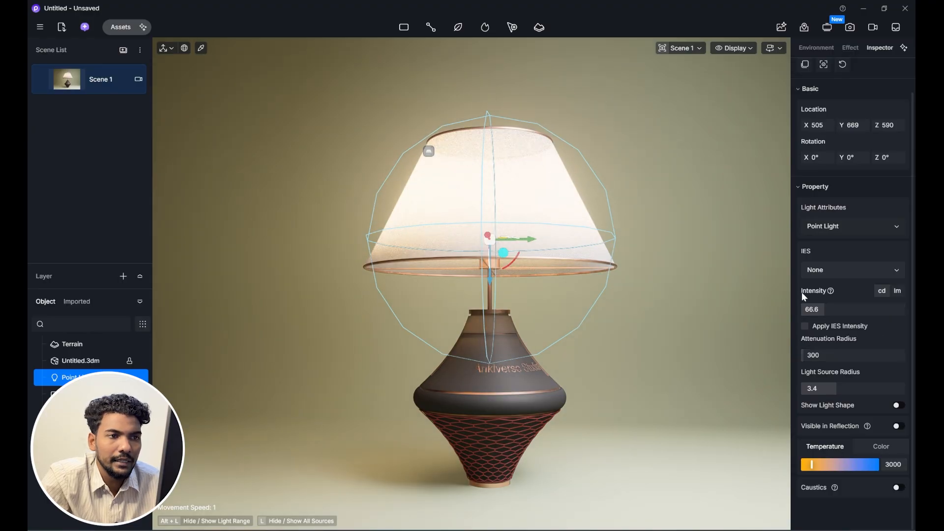
- Darken the base color of the red lattice on the lower lamp base to about HSV 0, 60, 41
{"action": "left_click", "coordinate": [531, 437]}
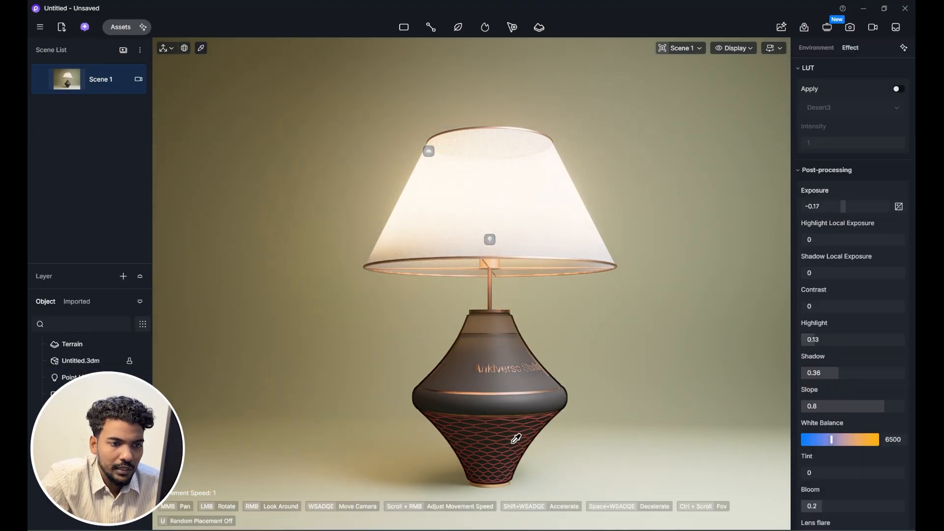
{"action": "left_click", "coordinate": [516, 439]}
{"action": "left_click", "coordinate": [525, 416]}
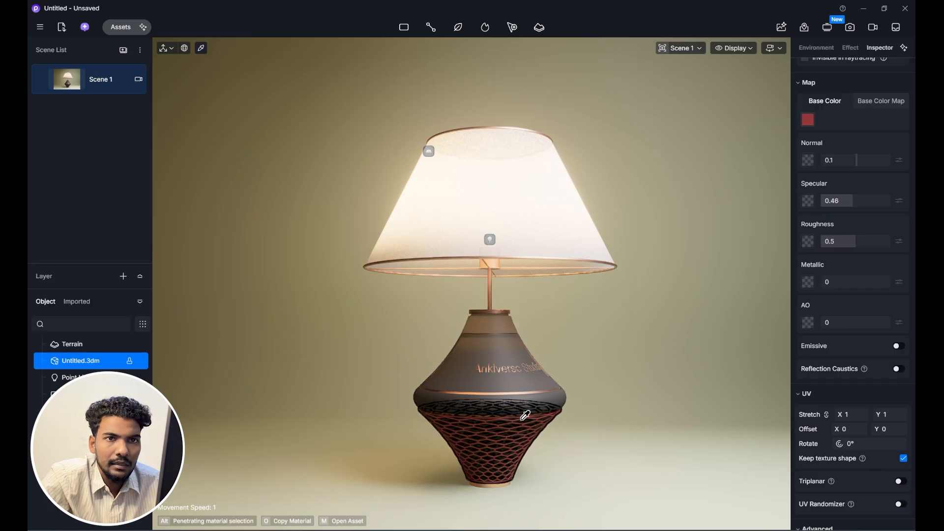
{"action": "left_click", "coordinate": [809, 120]}
{"action": "mouse_move", "coordinate": [736, 255]}
{"action": "left_mouse_down"}
{"action": "mouse_move", "coordinate": [728, 255]}
{"action": "mouse_move", "coordinate": [751, 257]}
{"action": "left_mouse_up"}
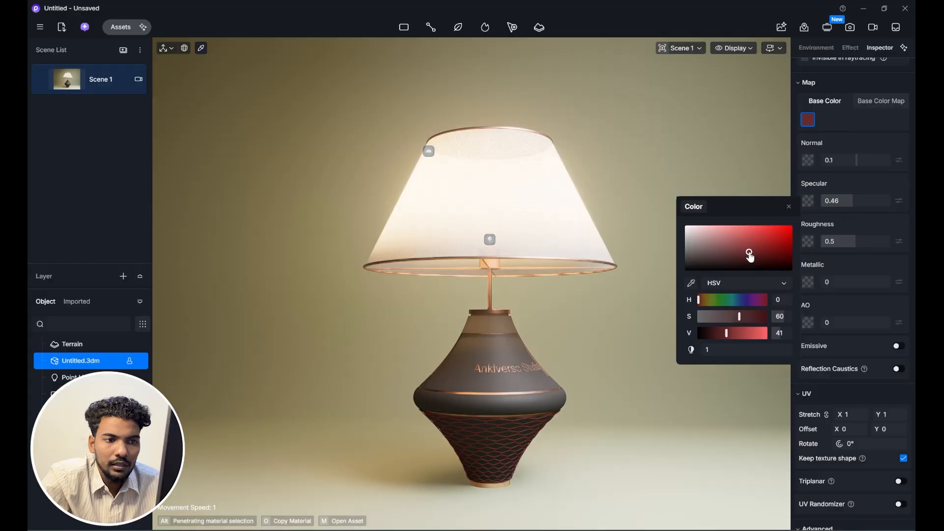
- Lower the roughness of the dark lamp body material to about 0.46 and deselect it
{"action": "left_click", "coordinate": [540, 374]}
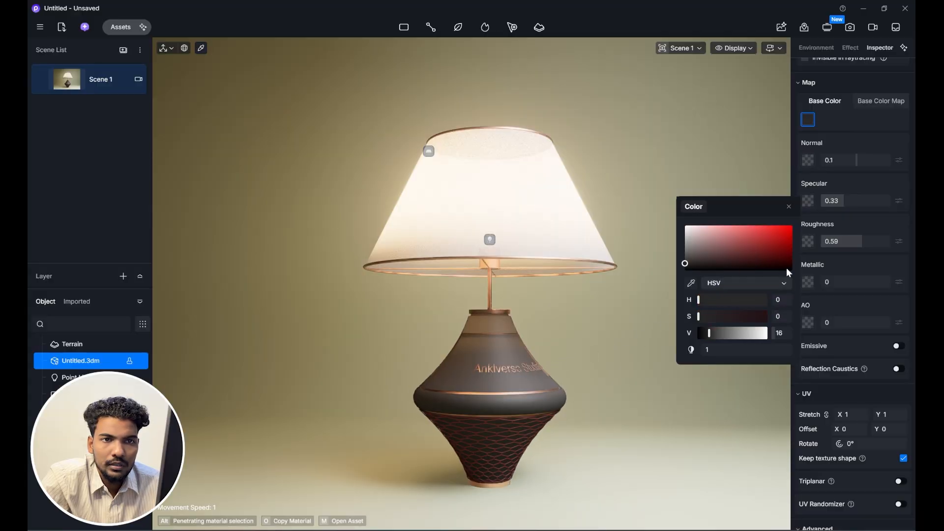
{"action": "left_click_drag", "start_coordinate": [861, 241], "coordinate": [850, 245]}
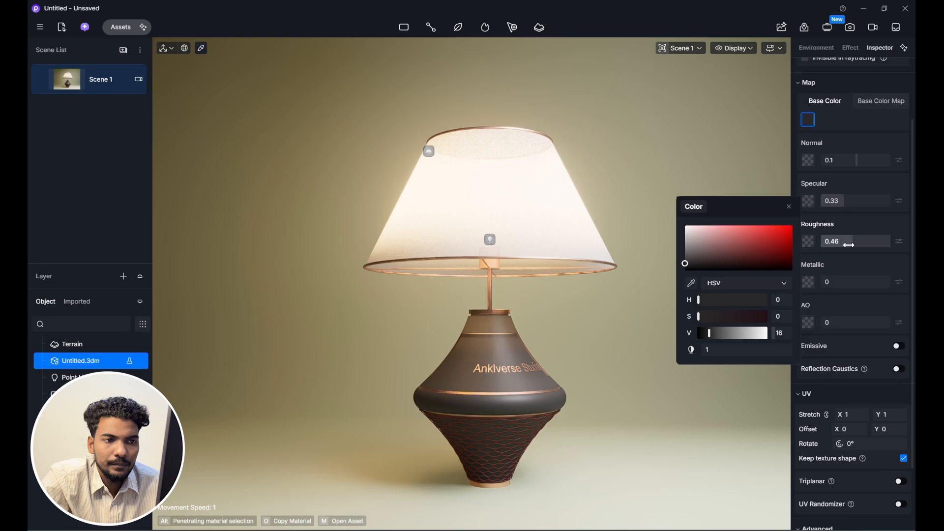
{"action": "left_click", "coordinate": [638, 396]}
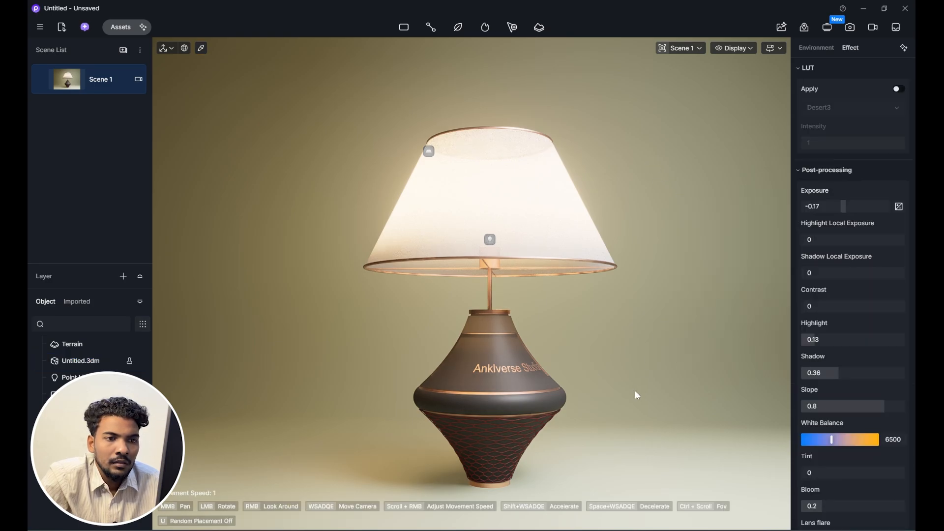
- Change the backdrop material's base color to a muted green of about HSV 80, 18, 78 and deselect it
{"action": "left_click", "coordinate": [676, 337]}
{"action": "left_click", "coordinate": [809, 121]}
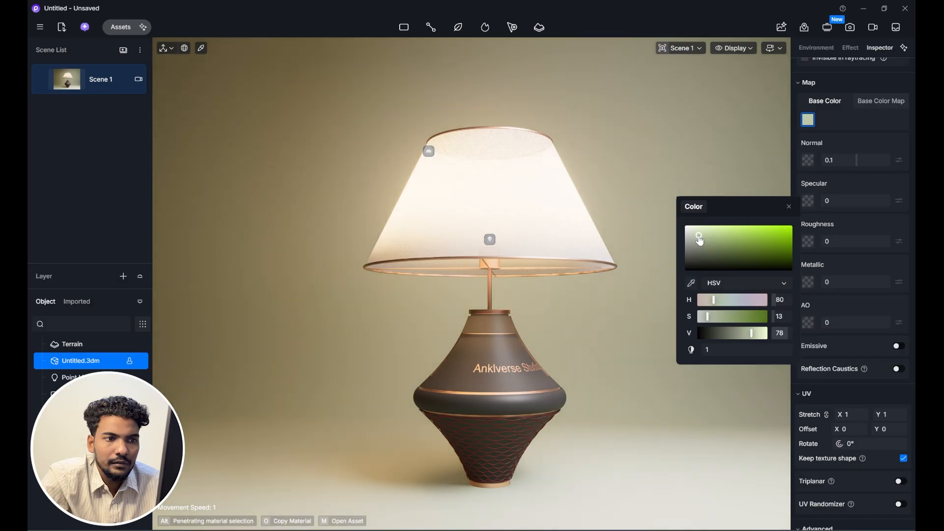
{"action": "left_click_drag", "start_coordinate": [706, 242], "coordinate": [706, 242]}
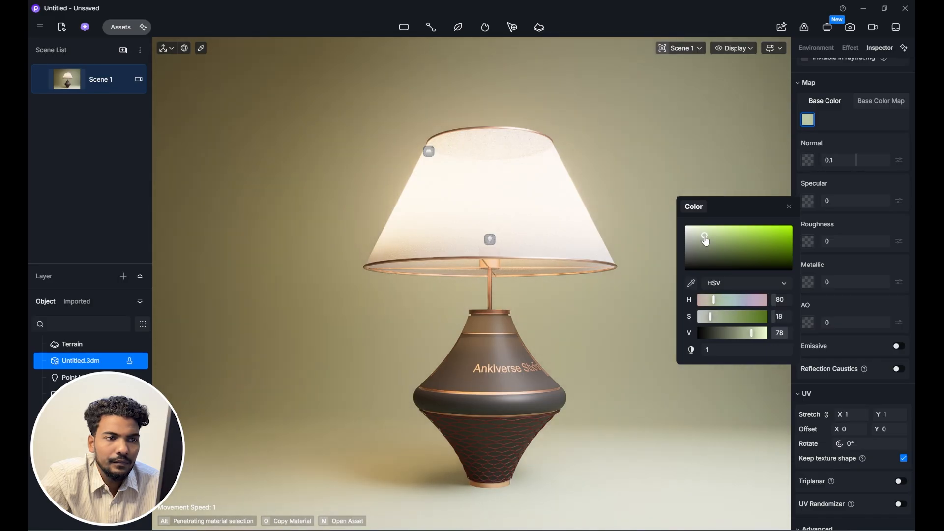
{"action": "left_click", "coordinate": [626, 180]}
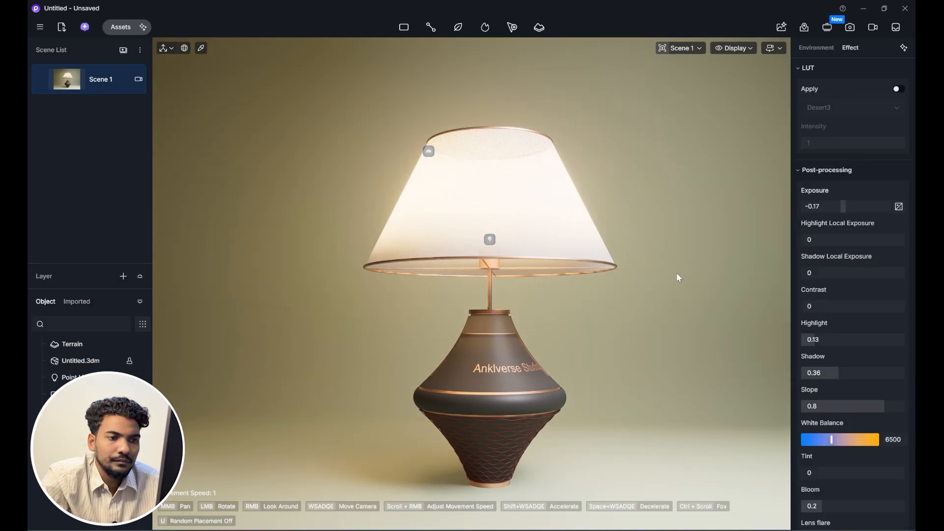
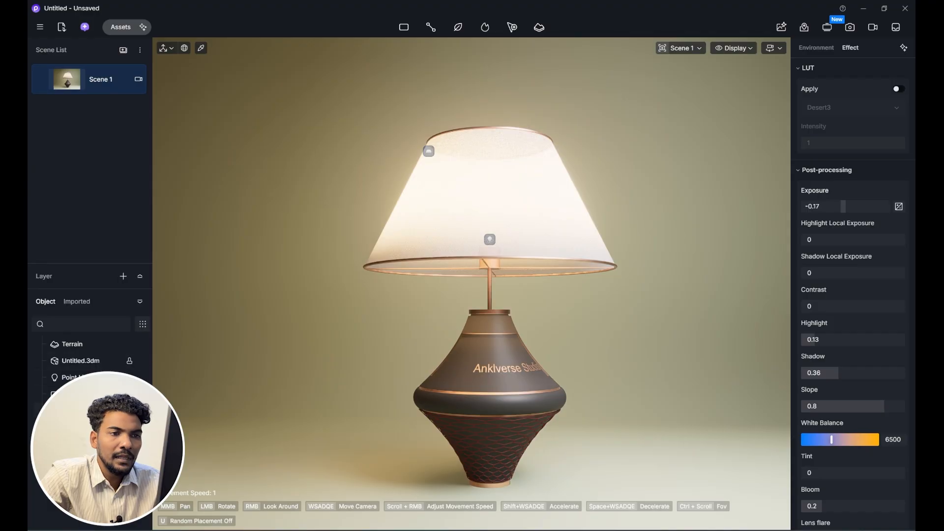
- Set the intensity of the 204 by 253 rectangle light to about 39.3 and that of the 725 by 480 one to about 115.1
{"action": "left_click", "coordinate": [88, 410]}
{"action": "left_click_drag", "start_coordinate": [860, 343], "coordinate": [859, 344]}
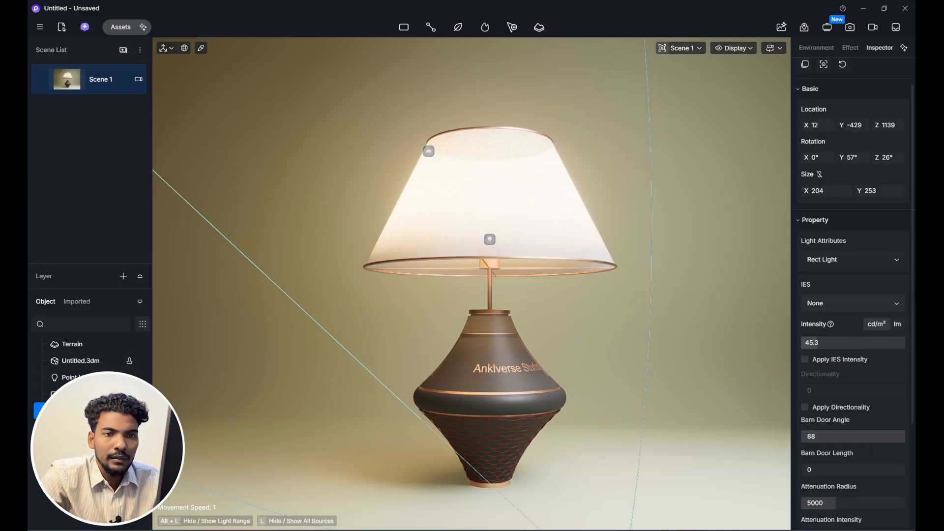
{"action": "left_click", "coordinate": [89, 395]}
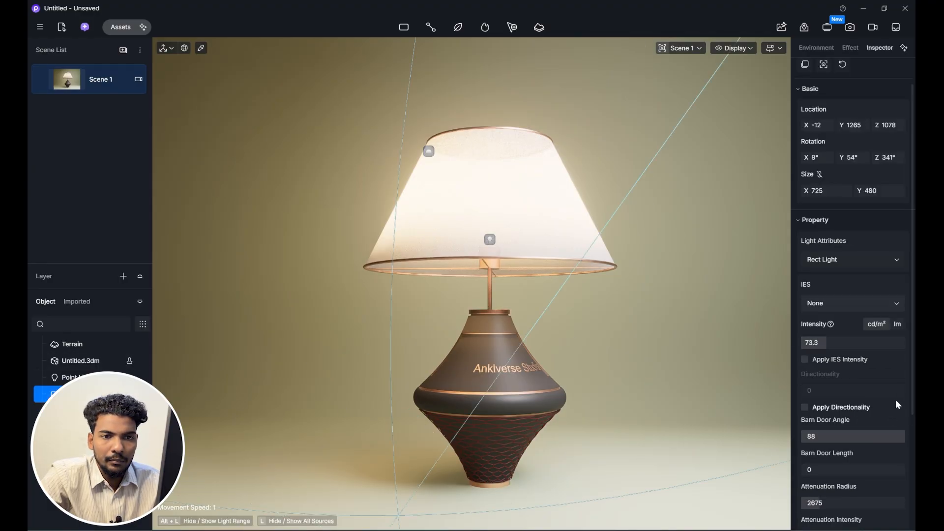
{"action": "scroll", "coordinate": [896, 399], "scroll_direction": "down", "scroll_amount": 1}
{"action": "mouse_move", "coordinate": [838, 280]}
{"action": "left_mouse_down"}
{"action": "mouse_move", "coordinate": [824, 280]}
{"action": "mouse_move", "coordinate": [842, 281]}
{"action": "left_mouse_up"}
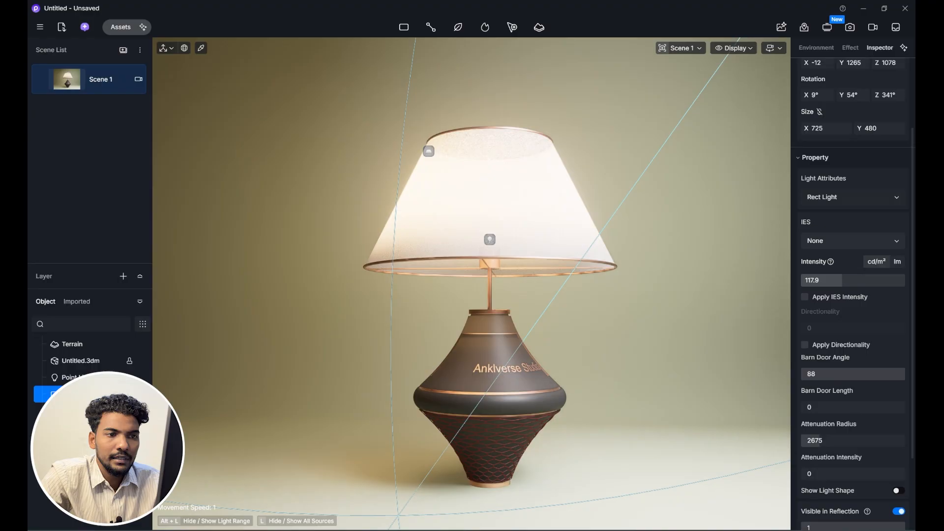
- Try hiding the larger rectangle light in reflections, restore its visibility and set its temperature to about 5200
{"action": "scroll", "coordinate": [873, 339], "scroll_direction": "down", "scroll_amount": 3}
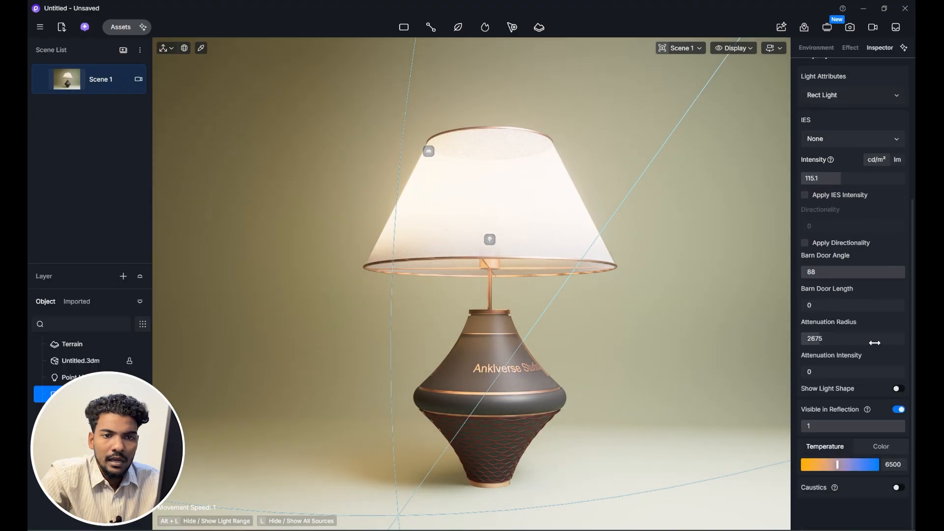
{"action": "left_click", "coordinate": [898, 414]}
{"action": "scroll", "coordinate": [899, 414], "scroll_direction": "up", "scroll_amount": 1}
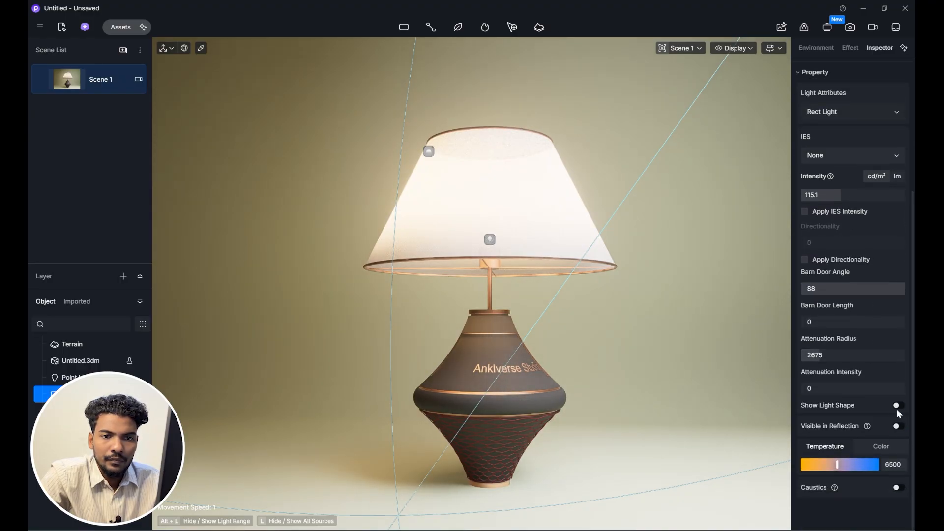
{"action": "left_click", "coordinate": [898, 425]}
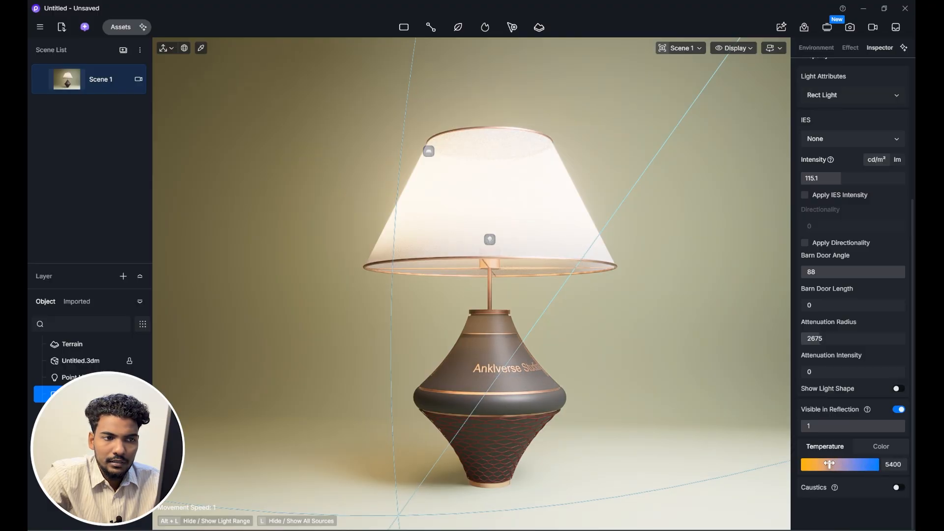
{"action": "left_click_drag", "start_coordinate": [830, 464], "coordinate": [827, 465]}
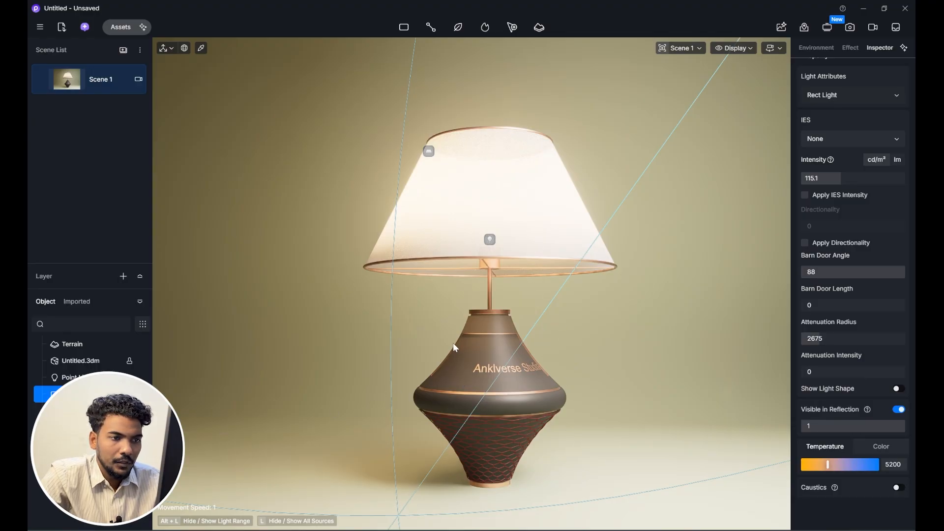
- Make the smaller rectangle light visible in reflections and check the lamp from farther away
{"action": "left_click", "coordinate": [541, 382]}
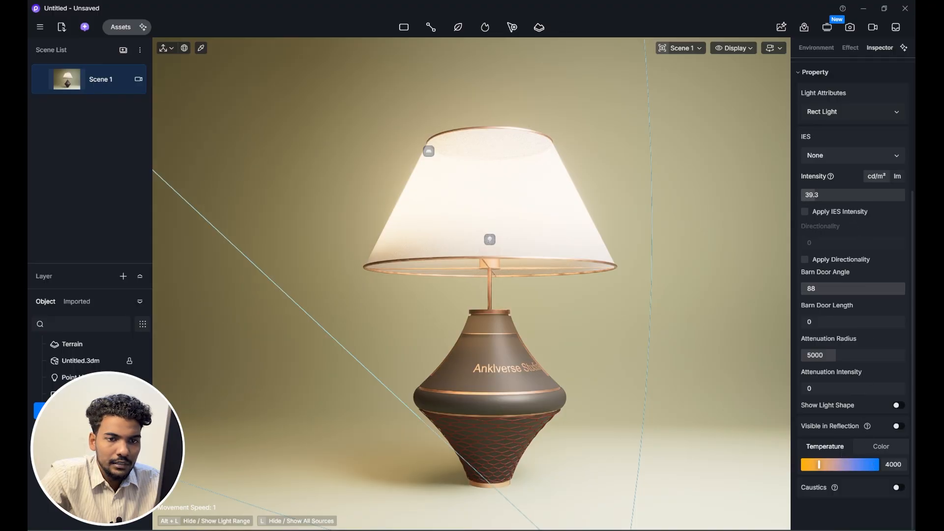
{"action": "left_click", "coordinate": [898, 426]}
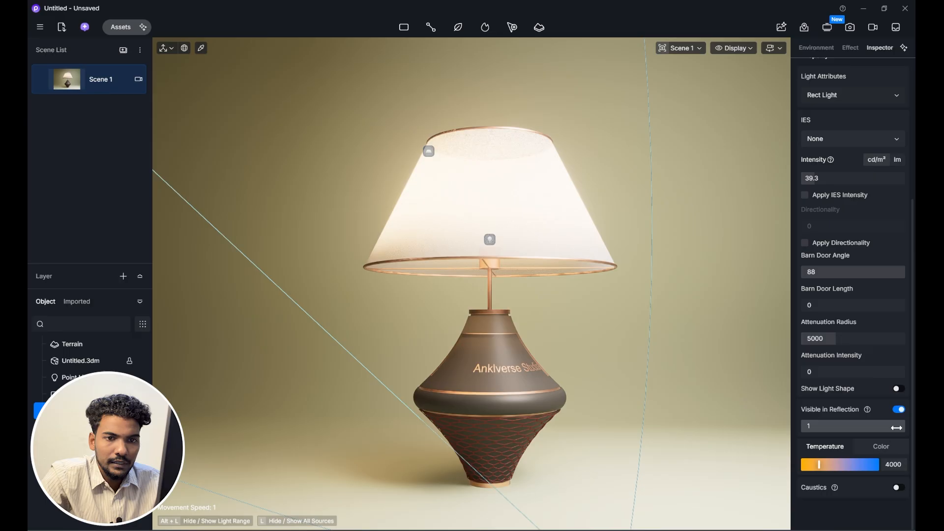
{"action": "scroll", "coordinate": [524, 288], "scroll_direction": "down", "scroll_amount": 4}
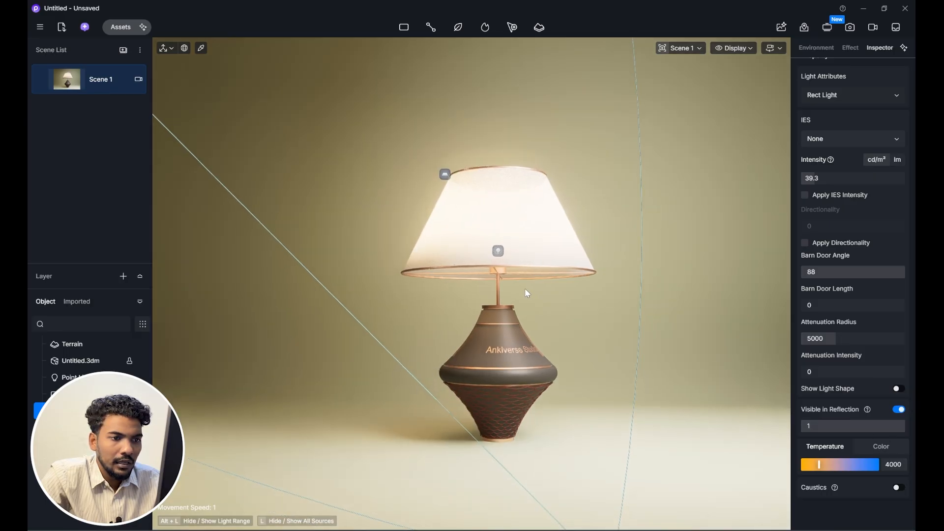
- Rotate the smaller rectangle light toward the lamp, move it closer in the top view and check the lighting in Scene 1
{"action": "right_click_drag", "start_coordinate": [524, 288], "coordinate": [516, 430]}
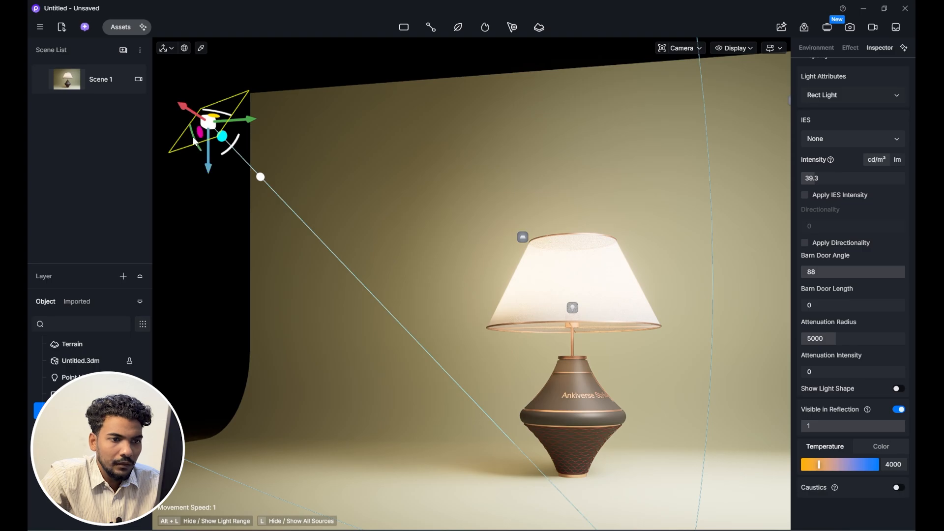
{"action": "left_click_drag", "start_coordinate": [202, 139], "coordinate": [211, 154]}
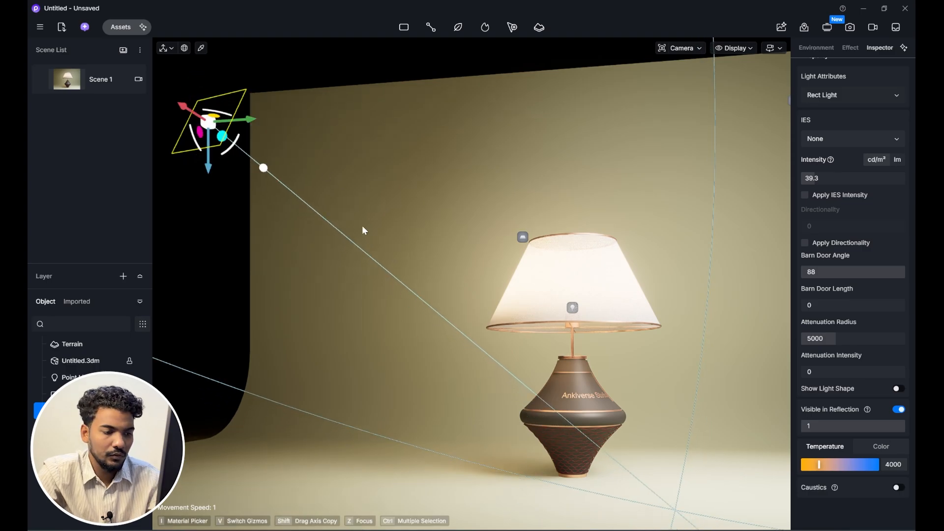
{"action": "key", "text": "t"}
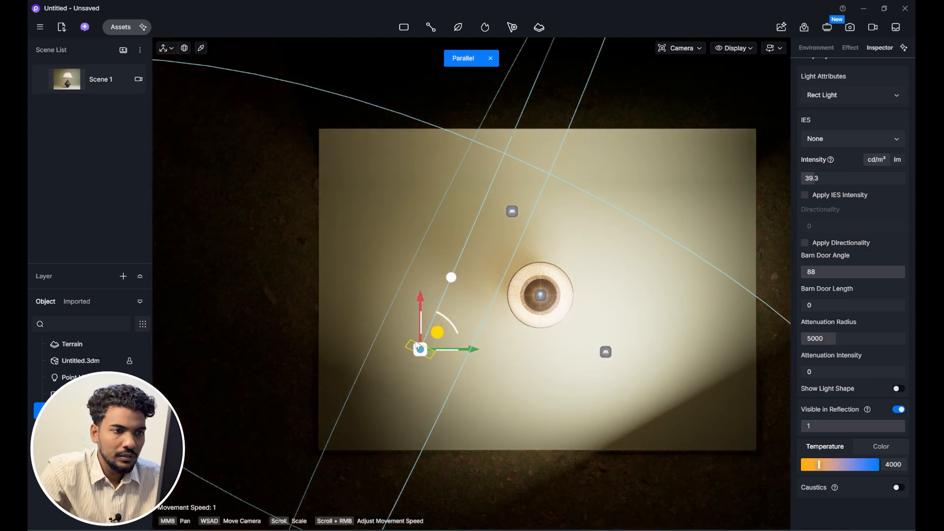
{"action": "left_click_drag", "start_coordinate": [447, 325], "coordinate": [512, 349]}
{"action": "left_click_drag", "start_coordinate": [468, 292], "coordinate": [465, 286]}
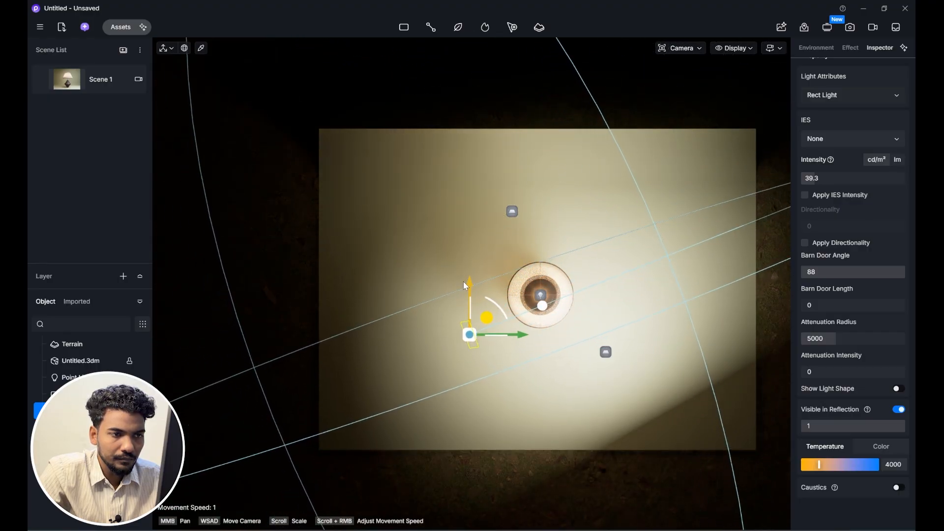
{"action": "left_click", "coordinate": [58, 82]}
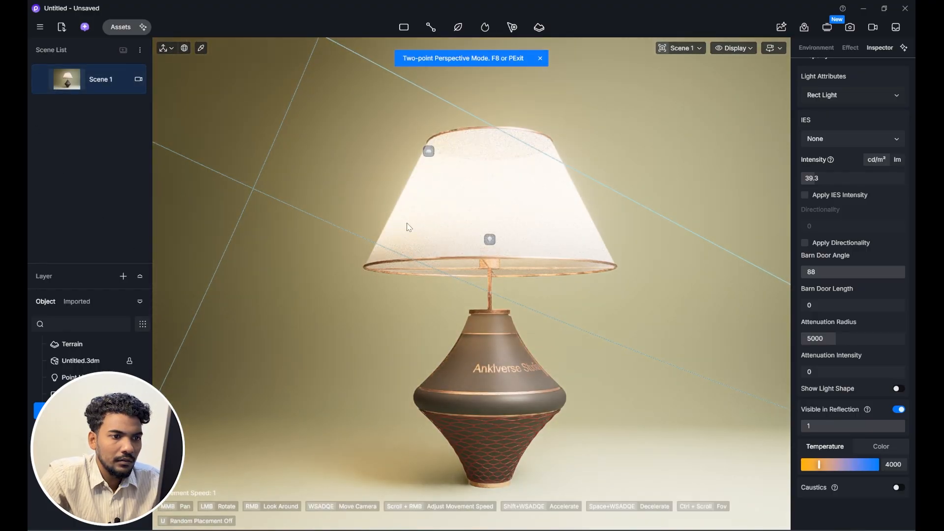
{"action": "scroll", "coordinate": [562, 252], "scroll_direction": "down", "scroll_amount": 5}
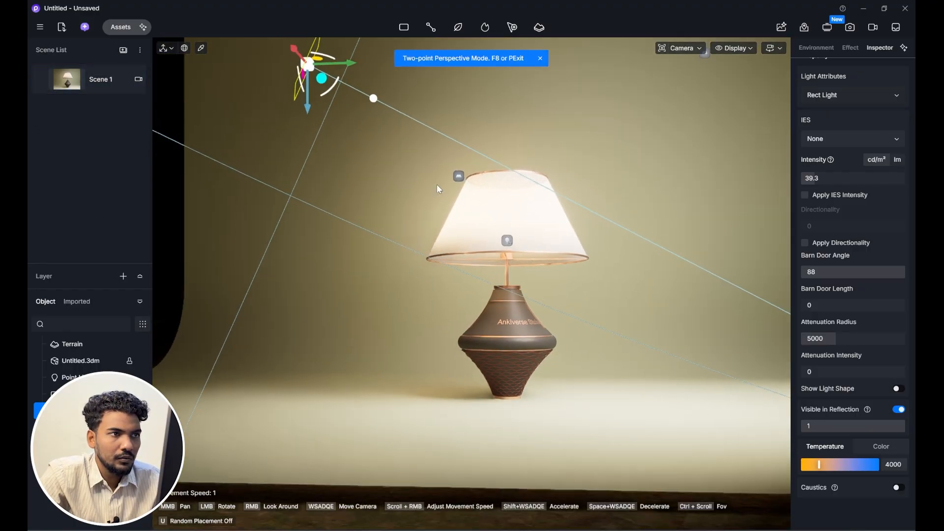
- Fine-tune the smaller rectangle light's tilt and horizontal aim at the lamp and set its intensity to about 35.7
{"action": "left_click_drag", "start_coordinate": [306, 88], "coordinate": [302, 74]}
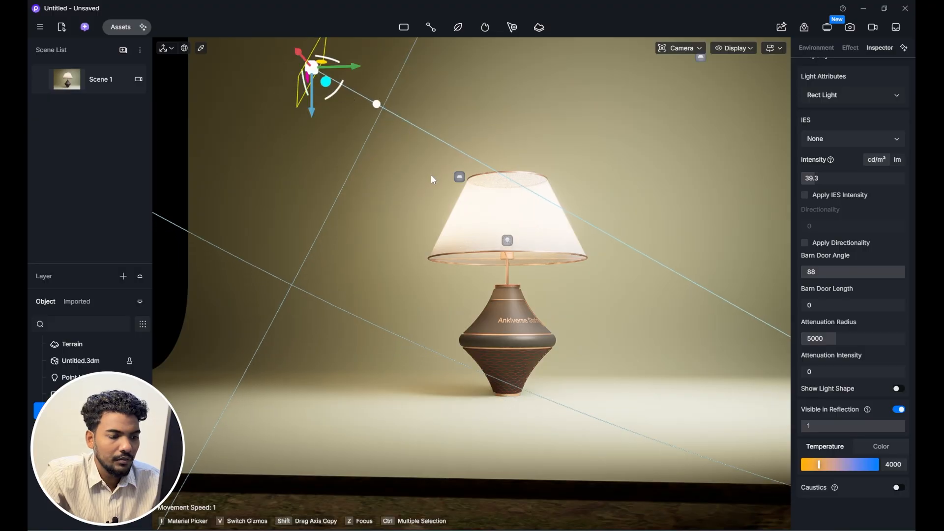
{"action": "key", "text": "t"}
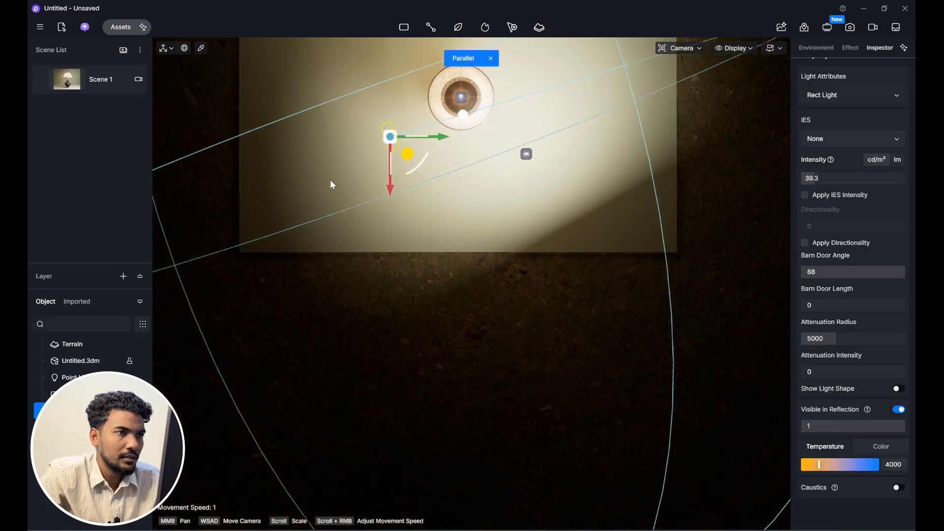
{"action": "mouse_move", "coordinate": [423, 159]}
{"action": "left_mouse_down"}
{"action": "mouse_move", "coordinate": [431, 153]}
{"action": "mouse_move", "coordinate": [410, 159]}
{"action": "left_mouse_up"}
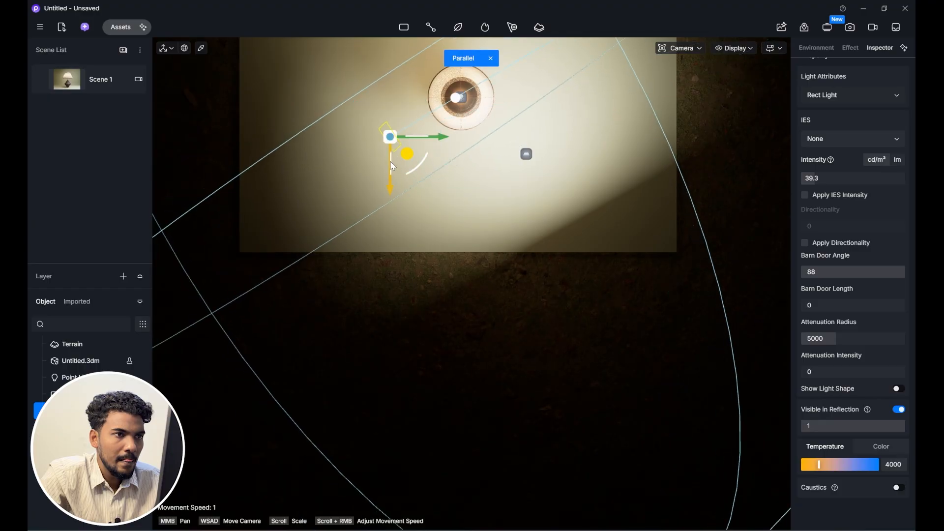
{"action": "left_click", "coordinate": [73, 83]}
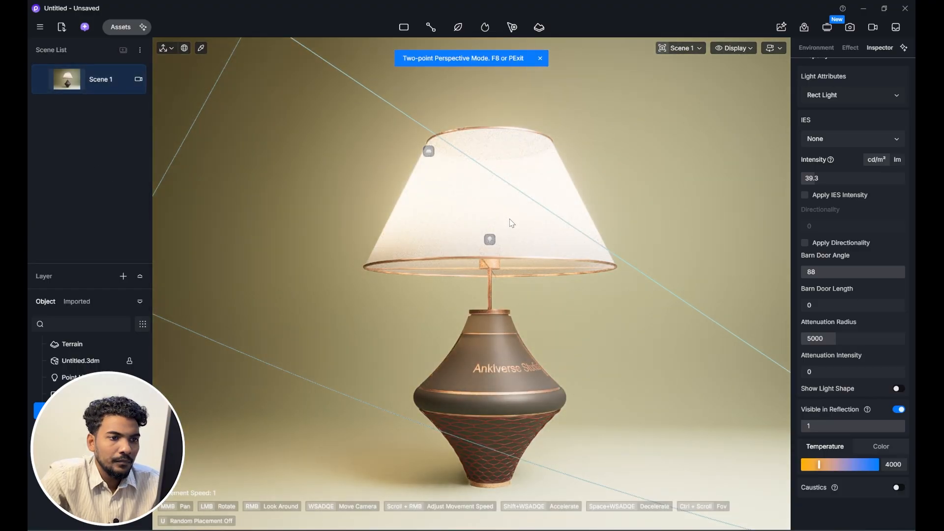
{"action": "scroll", "coordinate": [515, 229], "scroll_direction": "down", "scroll_amount": 2}
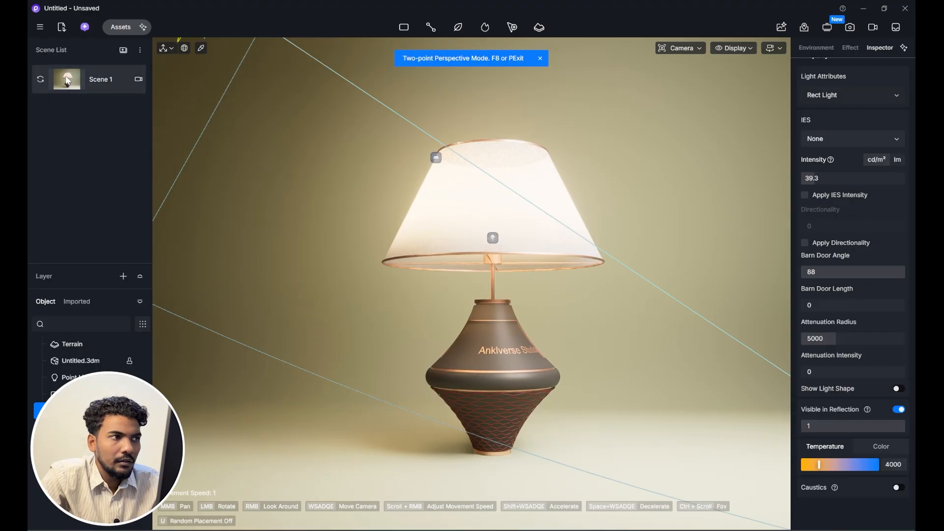
{"action": "left_click", "coordinate": [84, 83]}
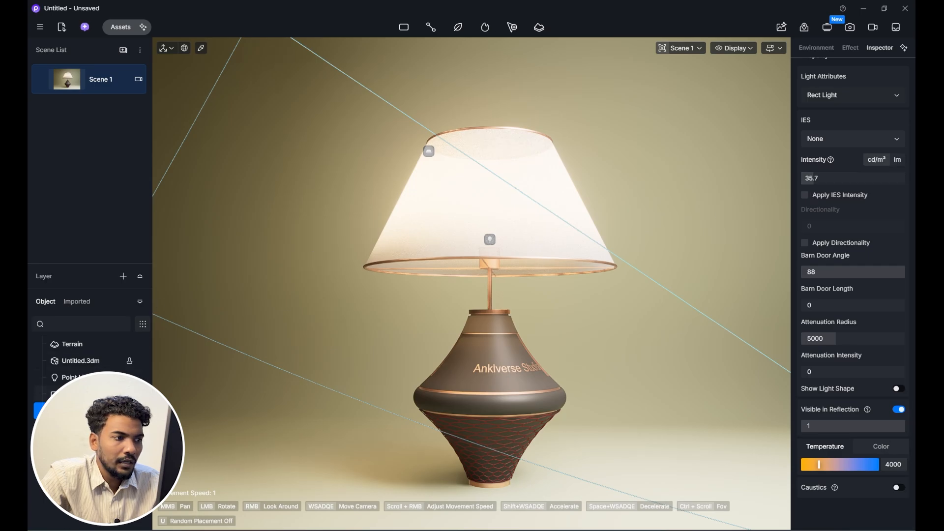
- Set the rectangle light behind the lampshade to an intensity of about 27.6 and an attenuation radius of about 1775
{"action": "left_click", "coordinate": [429, 151]}
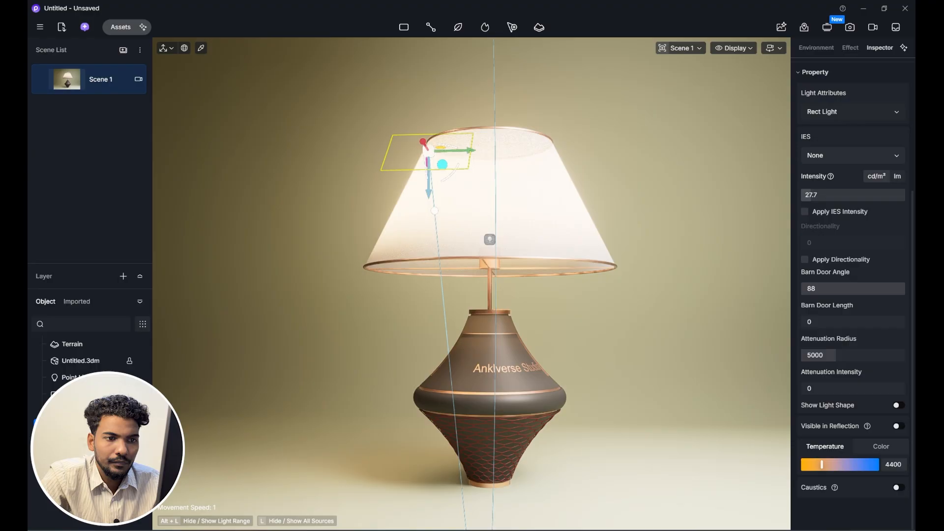
{"action": "left_click_drag", "start_coordinate": [854, 195], "coordinate": [851, 194]}
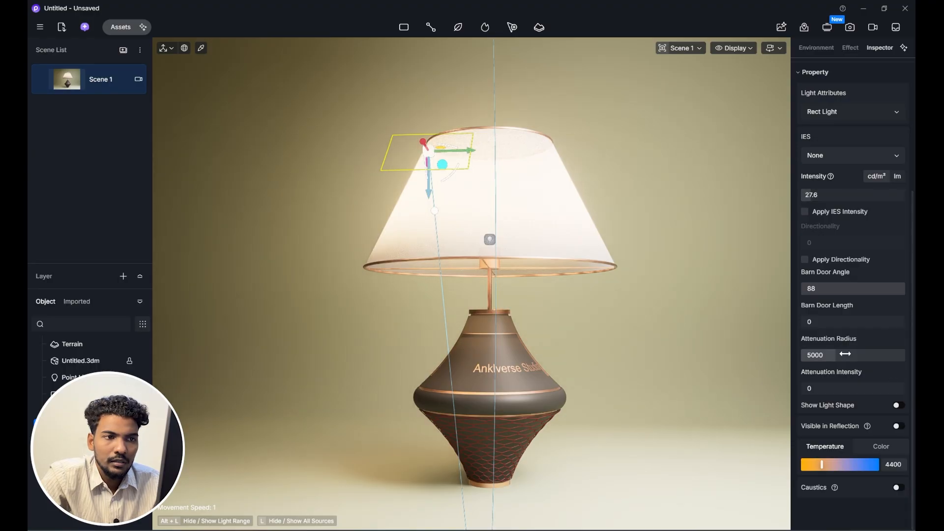
{"action": "left_click_drag", "start_coordinate": [846, 354], "coordinate": [824, 363]}
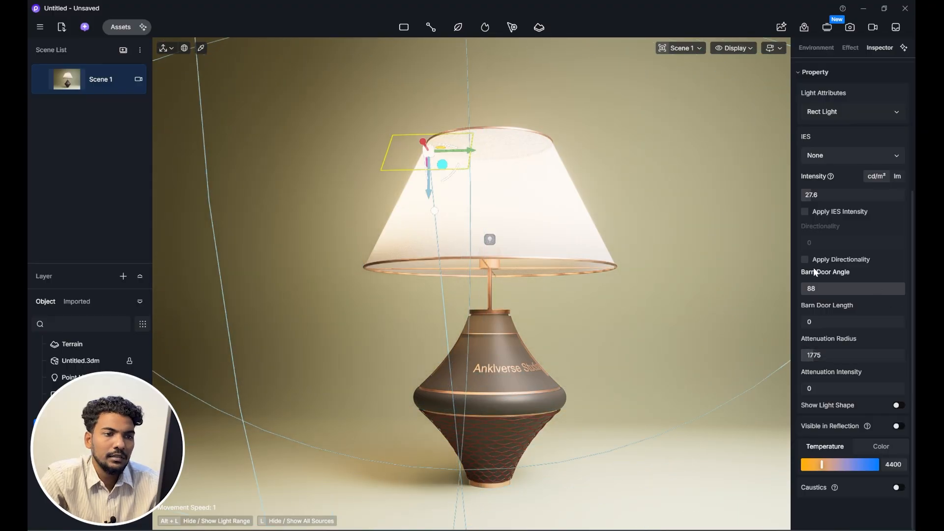
{"action": "left_click", "coordinate": [679, 335]}
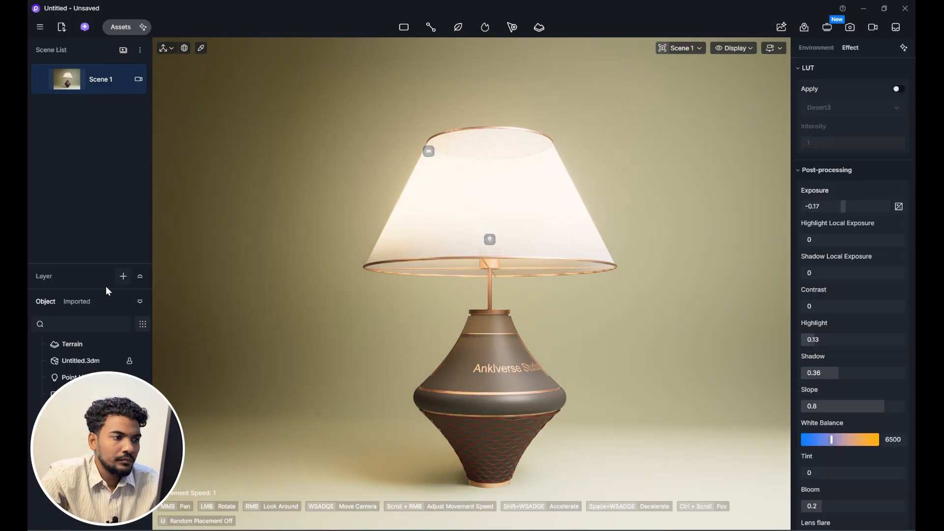
- Set the attenuation radius of the larger rectangle light, the one at 5200 temperature, to about 2675 and deselect it
{"action": "left_click", "coordinate": [81, 427]}
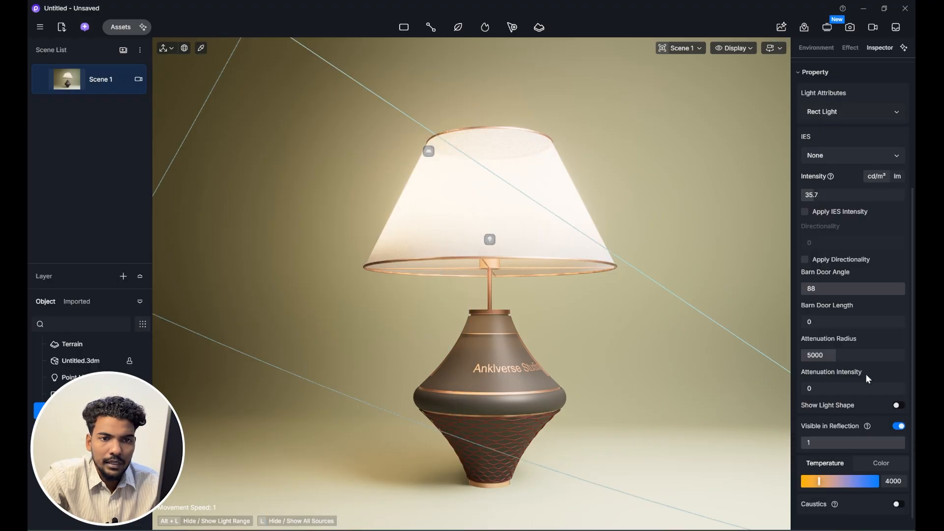
{"action": "left_click_drag", "start_coordinate": [858, 357], "coordinate": [860, 361]}
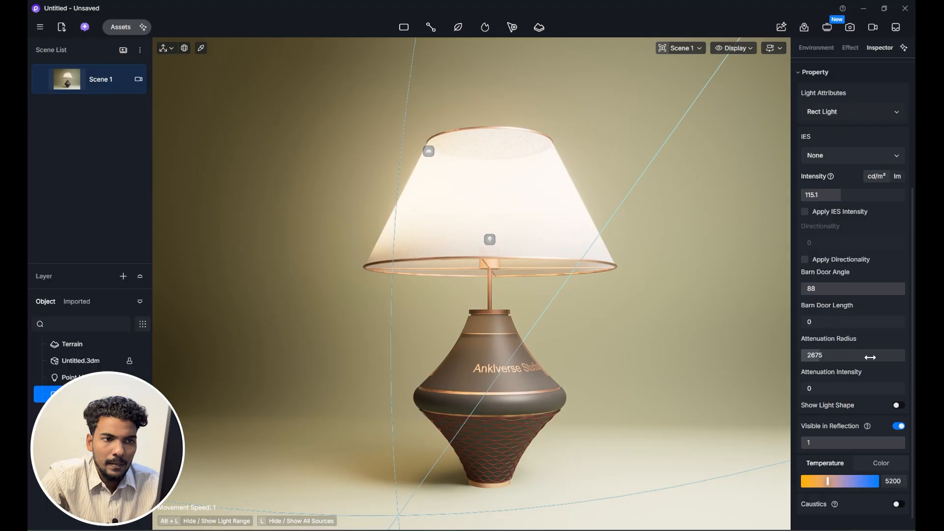
{"action": "left_click_drag", "start_coordinate": [871, 357], "coordinate": [873, 358]}
{"action": "left_click", "coordinate": [644, 426]}
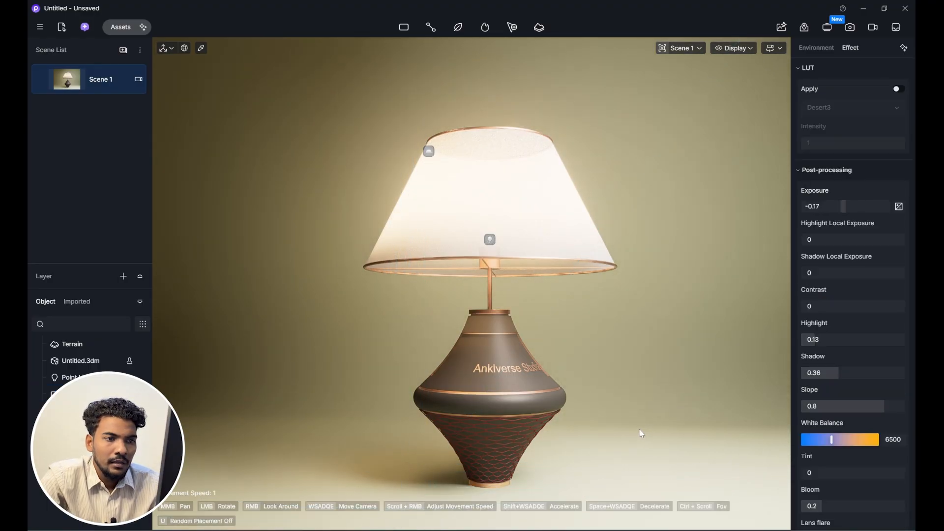
{"action": "left_click", "coordinate": [512, 362]}
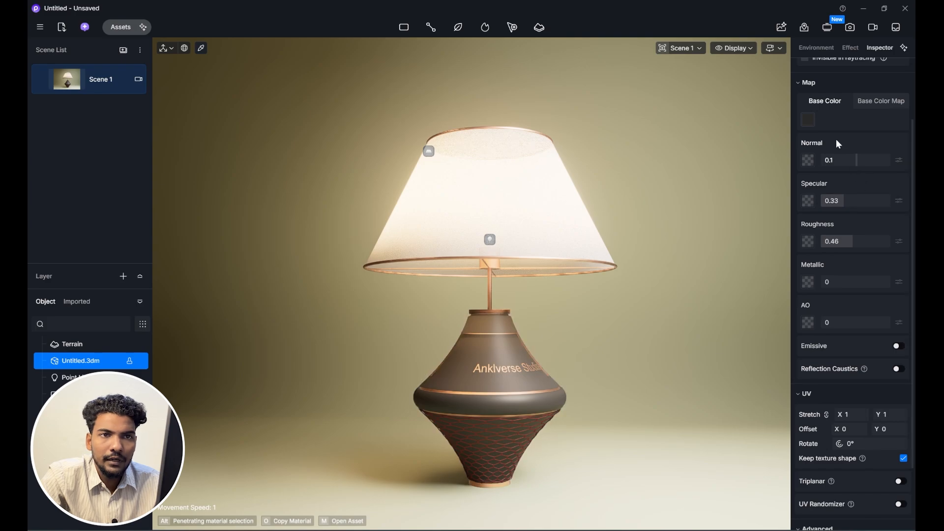
{"action": "left_click", "coordinate": [815, 119]}
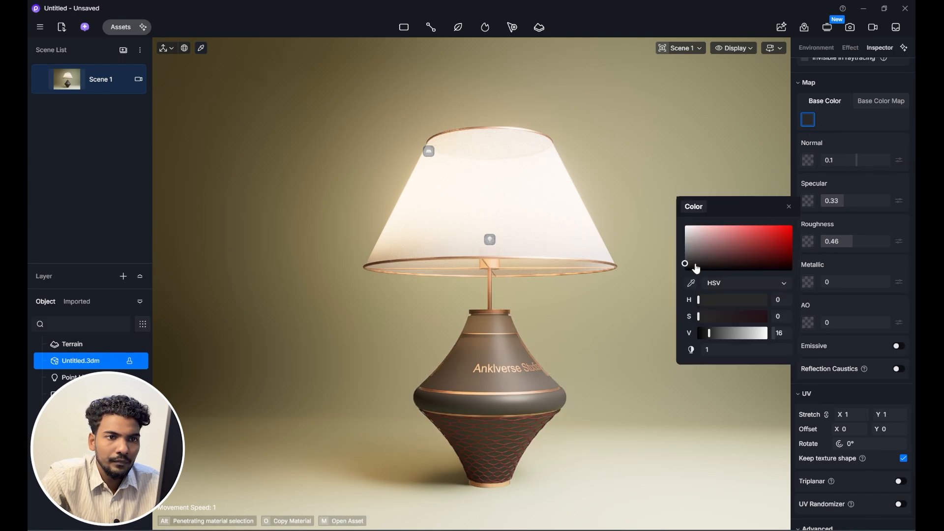
{"action": "left_click", "coordinate": [599, 357]}
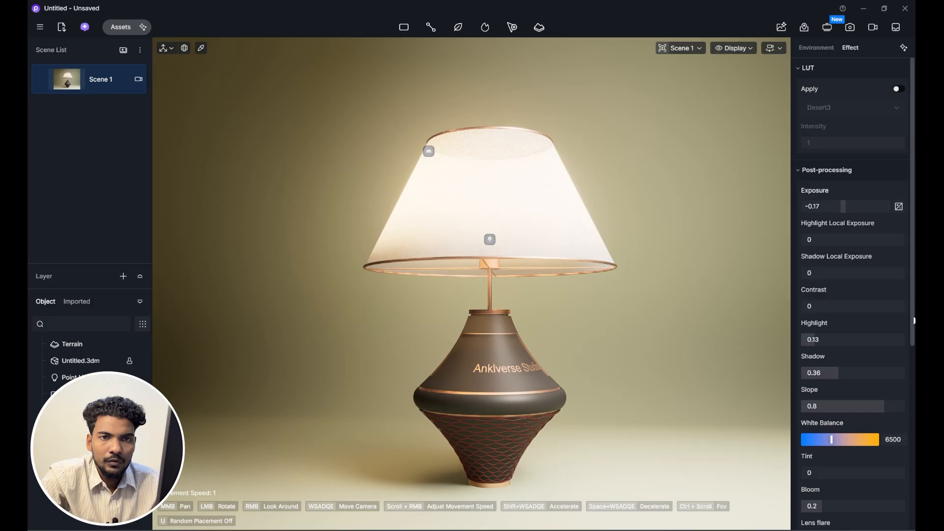
- Enable AO with a radius of 850 and its overlay in preview, and check the lamp up close before returning to Scene 1
{"action": "scroll", "coordinate": [911, 453], "scroll_direction": "down", "scroll_amount": 4}
{"action": "left_click_drag", "start_coordinate": [909, 450], "coordinate": [904, 505]}
{"action": "left_click", "coordinate": [899, 420]}
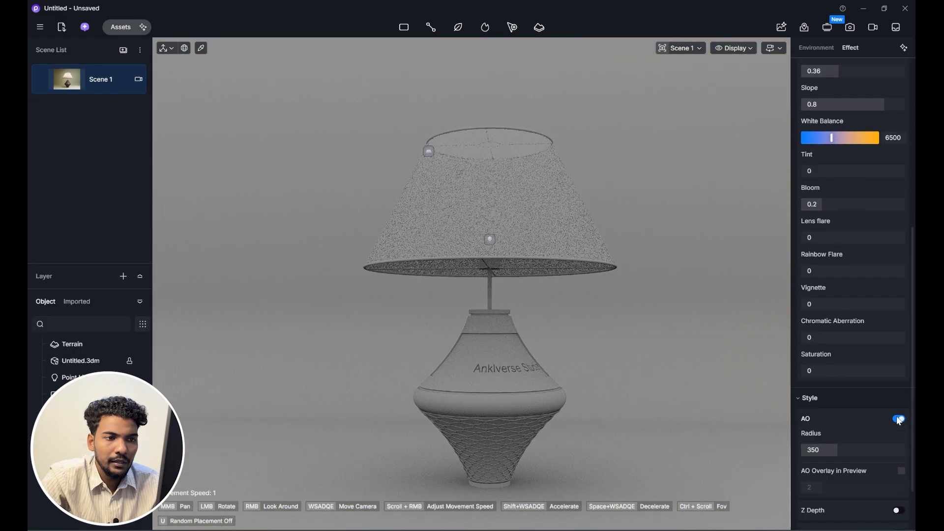
{"action": "left_click_drag", "start_coordinate": [819, 450], "coordinate": [875, 450]}
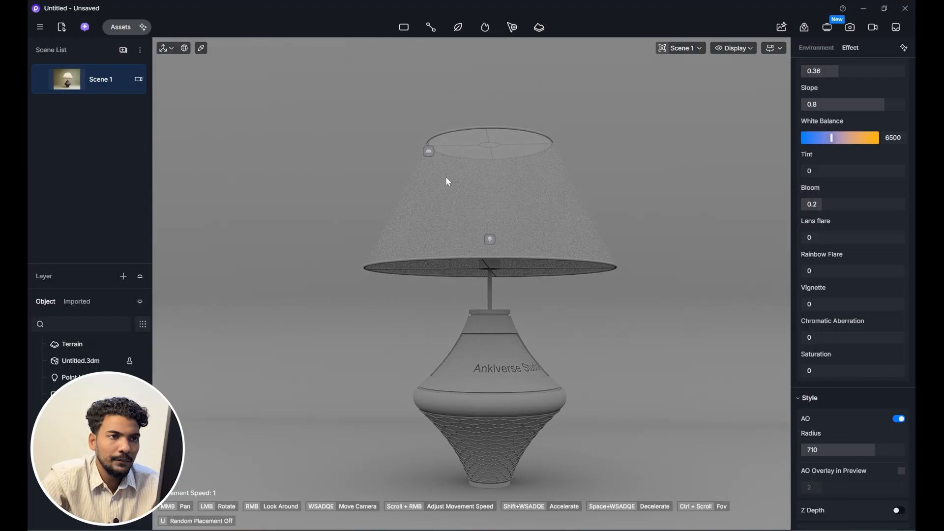
{"action": "left_click", "coordinate": [902, 471]}
{"action": "mouse_move", "coordinate": [891, 445]}
{"action": "left_mouse_down"}
{"action": "mouse_move", "coordinate": [858, 446]}
{"action": "mouse_move", "coordinate": [906, 446]}
{"action": "mouse_move", "coordinate": [889, 446]}
{"action": "left_mouse_up"}
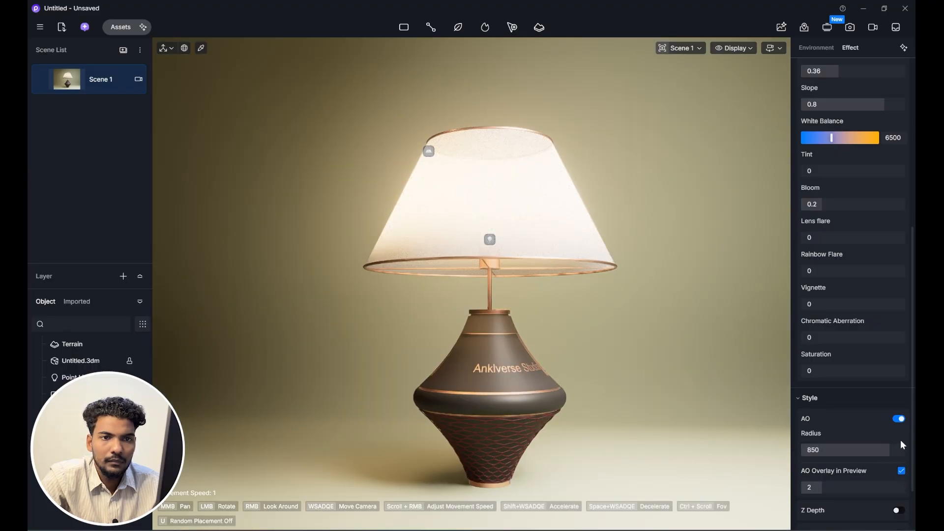
{"action": "mouse_move", "coordinate": [42, 83]}
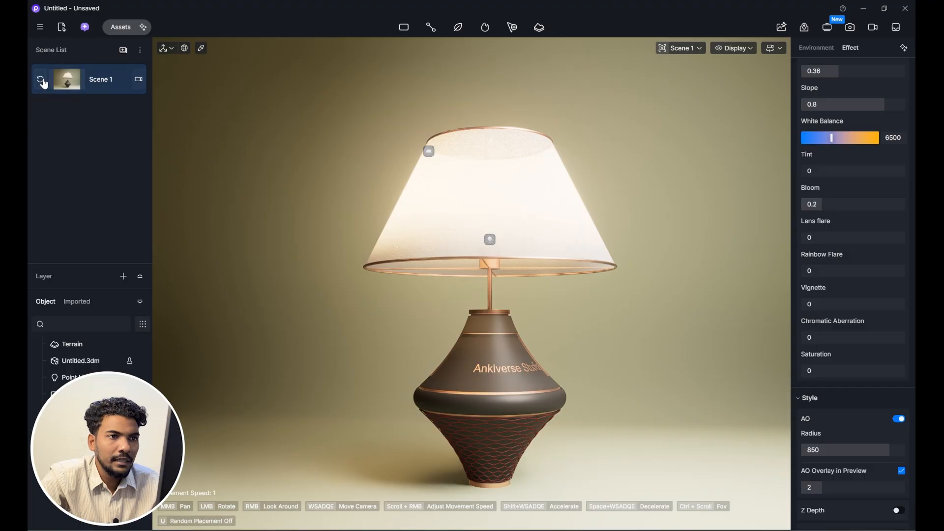
{"action": "scroll", "coordinate": [854, 295], "scroll_direction": "up", "scroll_amount": 1}
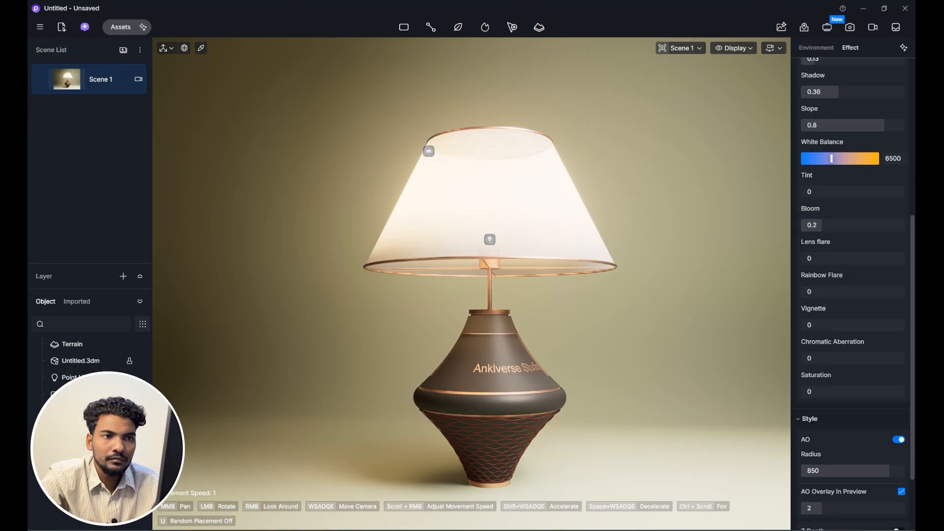
{"action": "scroll", "coordinate": [515, 308], "scroll_direction": "up", "scroll_amount": 5}
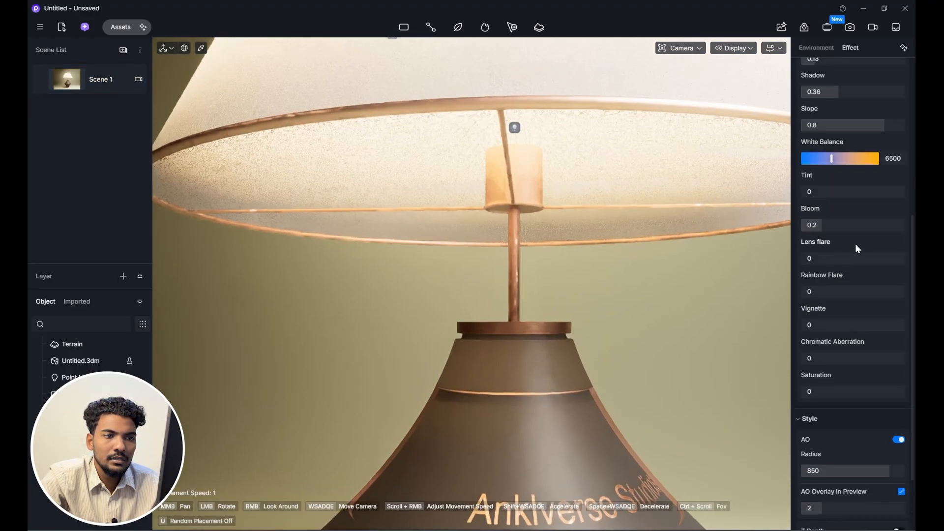
{"action": "left_click", "coordinate": [78, 85]}
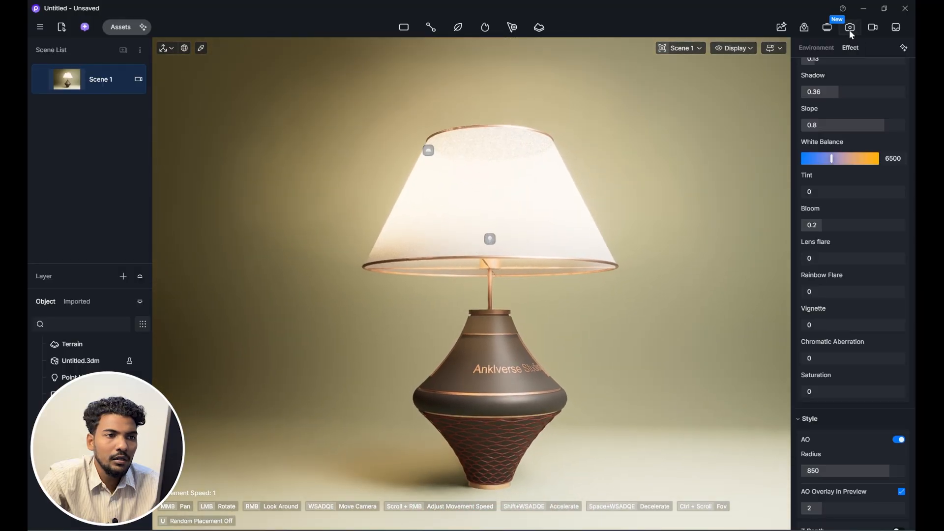
- Set up a still image render with a 4:3 frame in portrait orientation and centre the lamp in it
{"action": "left_click", "coordinate": [851, 31]}
{"action": "left_click", "coordinate": [381, 505]}
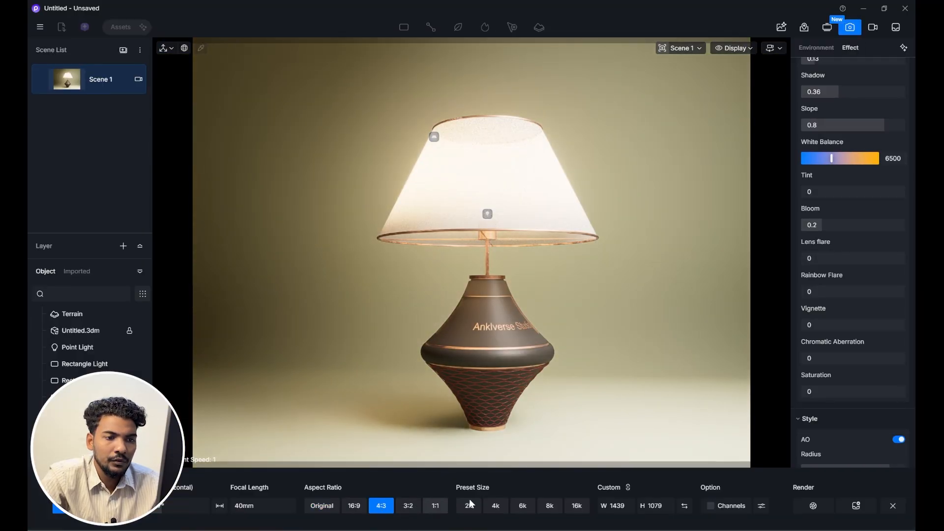
{"action": "left_click", "coordinate": [684, 507]}
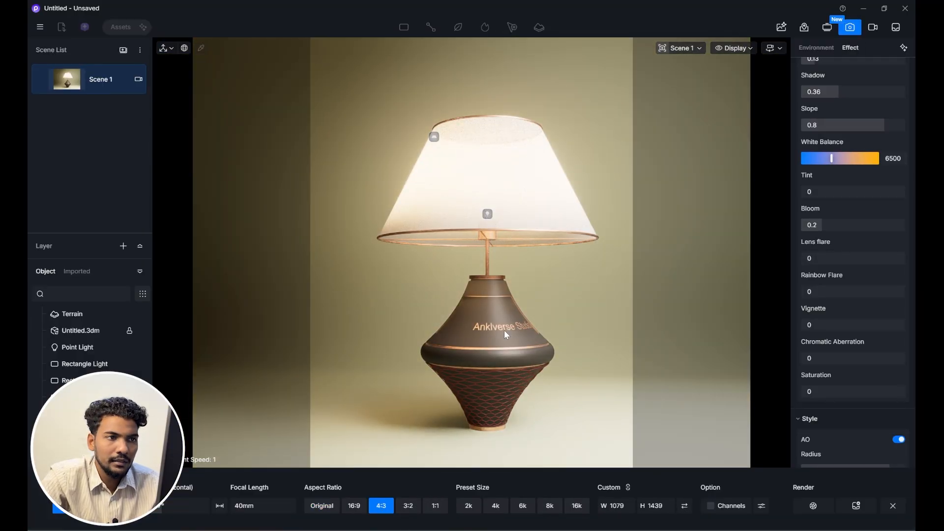
{"action": "right_click_drag", "start_coordinate": [507, 335], "coordinate": [528, 332]}
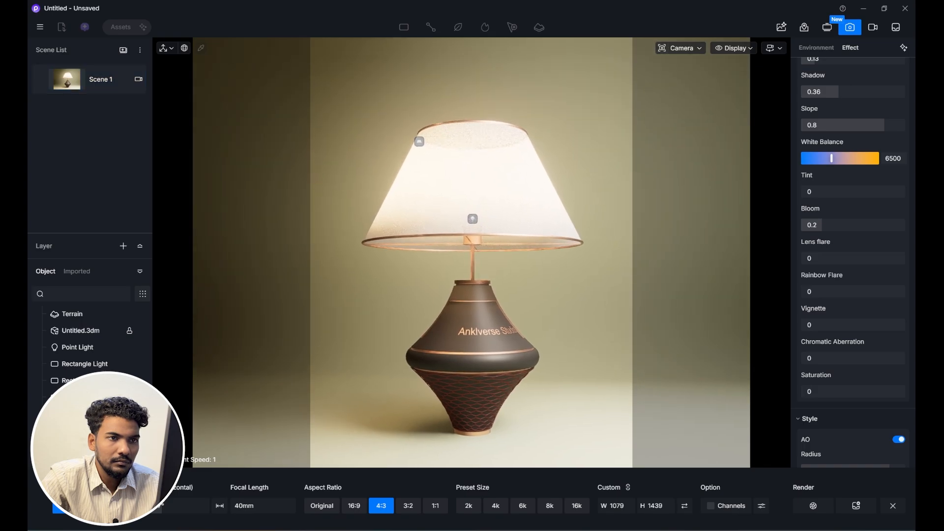
- Set the output to the 4k preset in portrait, 2880 by 3840, and update Scene 1 with the new framing
{"action": "left_click", "coordinate": [496, 506]}
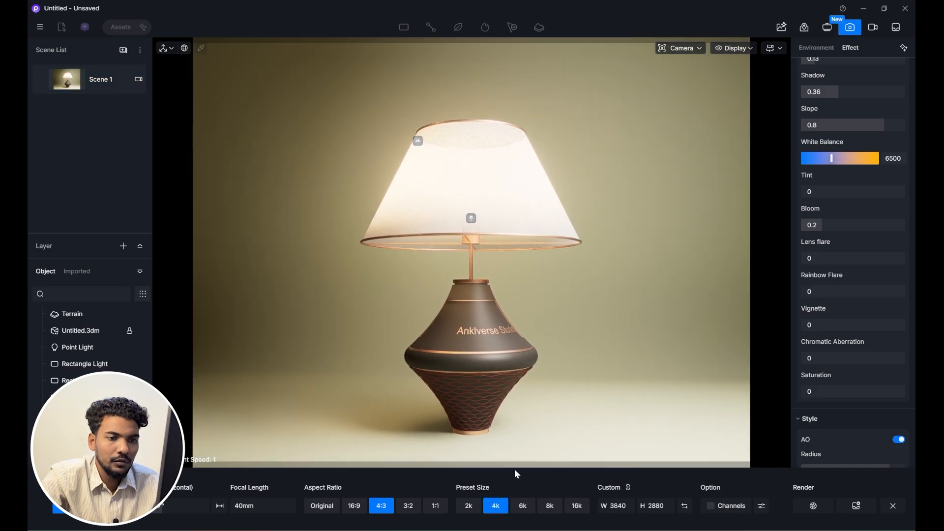
{"action": "left_click", "coordinate": [685, 507]}
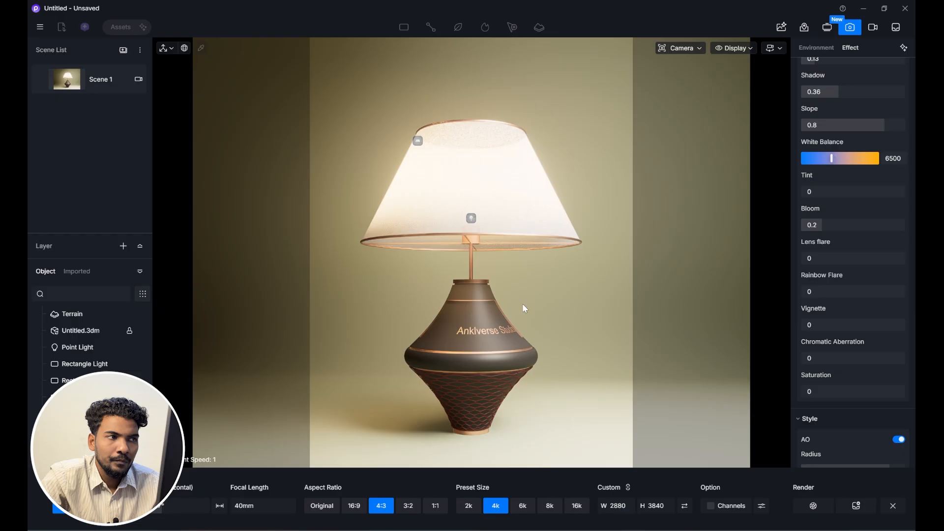
{"action": "left_click", "coordinate": [40, 80]}
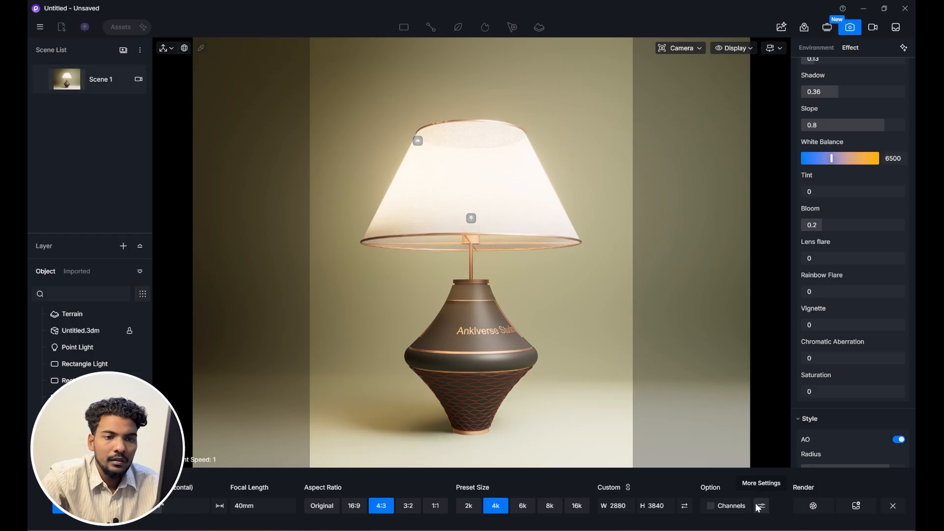
- Enable only the AO and Reflection channels for output alongside the still image
{"action": "left_click", "coordinate": [716, 506]}
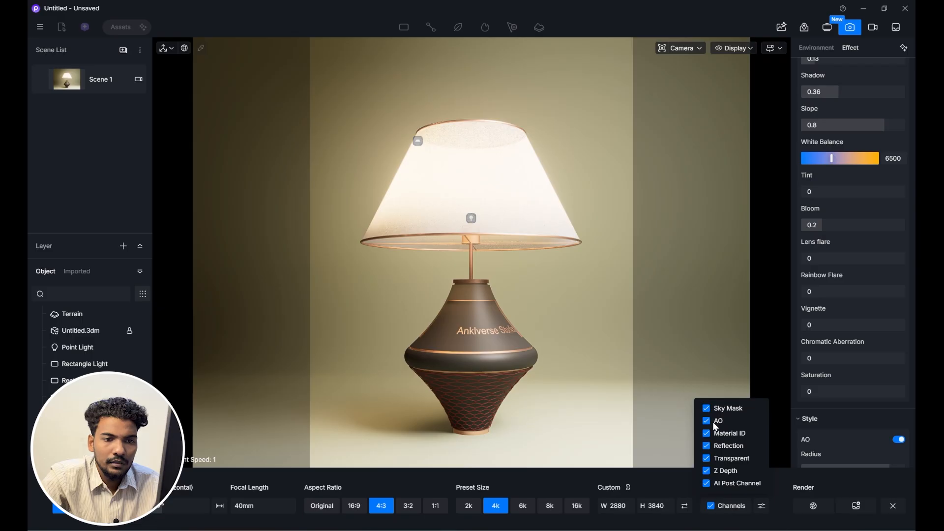
{"action": "left_click", "coordinate": [711, 506]}
{"action": "left_click", "coordinate": [762, 506]}
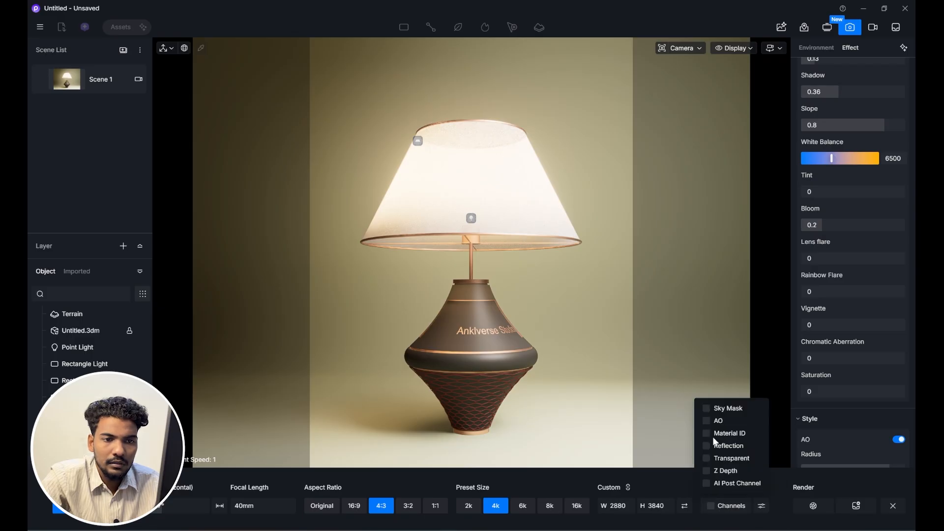
{"action": "left_click", "coordinate": [707, 446]}
{"action": "left_click", "coordinate": [707, 421]}
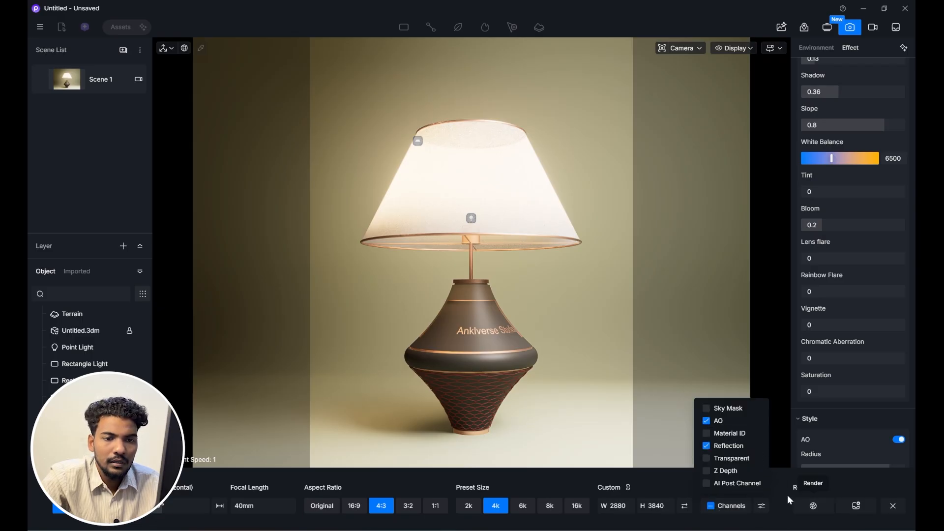
- Render the still image, save it as the PNG file Scene 5 in the Renderss folder, and dismiss the completion dialog
{"action": "left_click", "coordinate": [828, 509]}
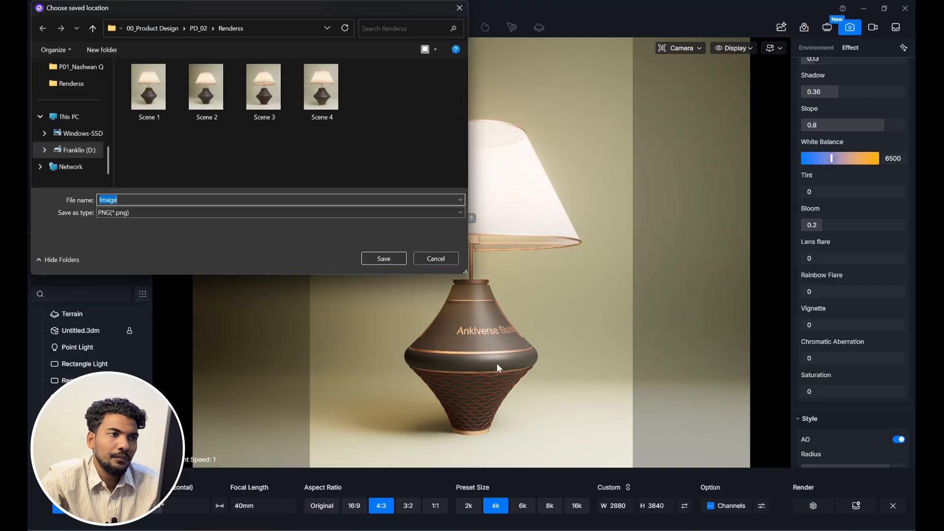
{"action": "left_click", "coordinate": [315, 108]}
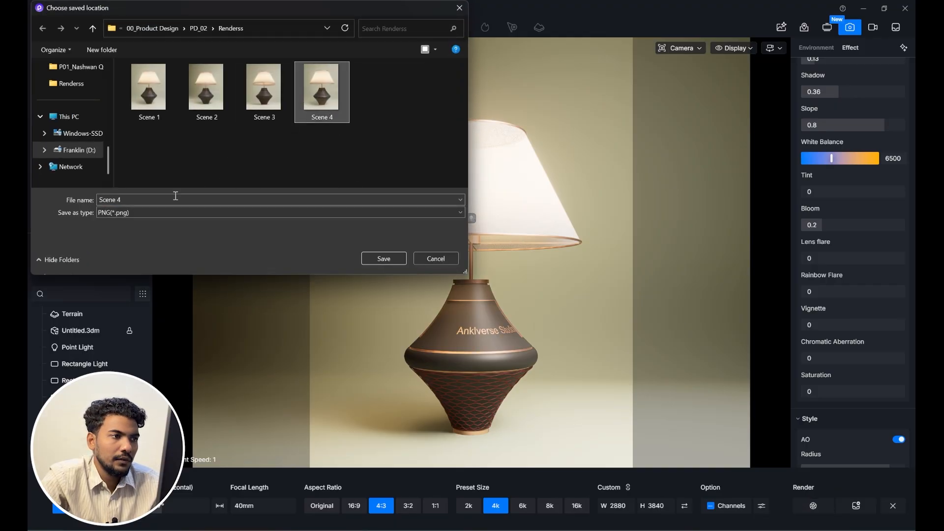
{"action": "left_click", "coordinate": [166, 199]}
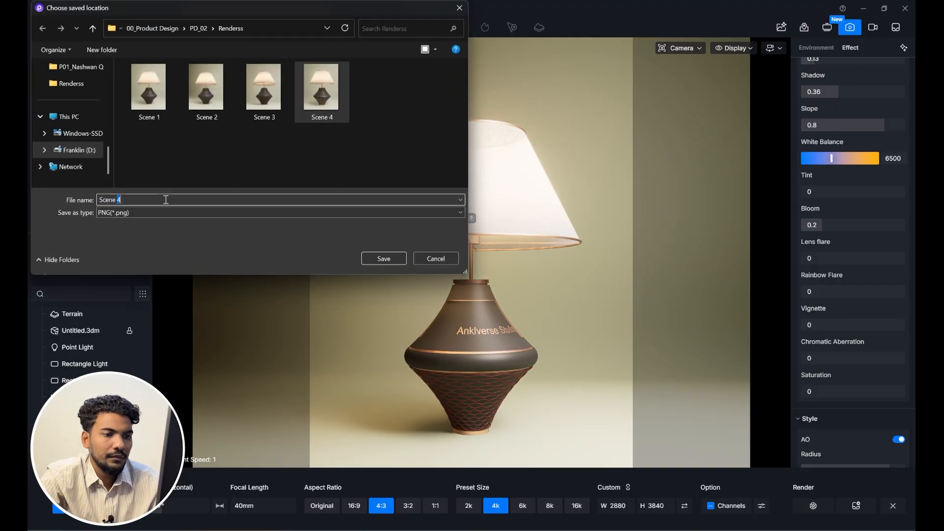
{"action": "left_click", "coordinate": [370, 258]}
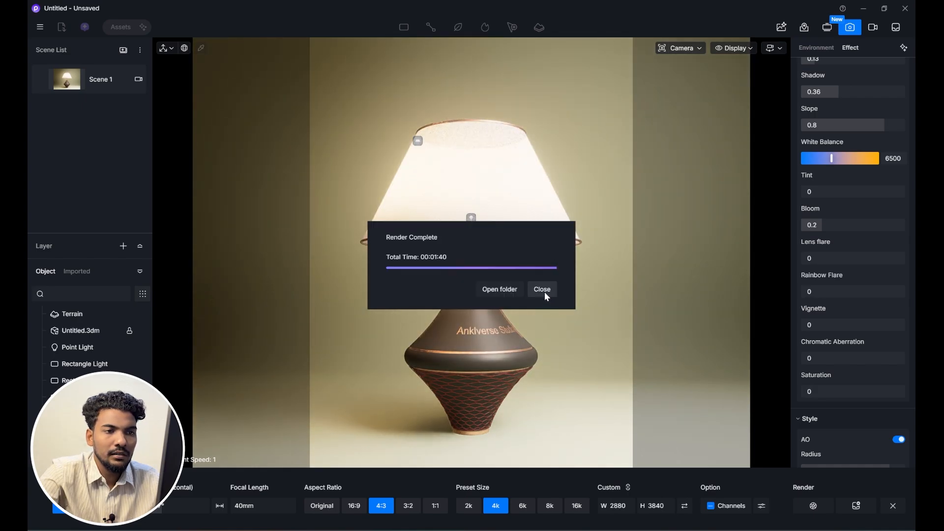
{"action": "left_click", "coordinate": [545, 291]}
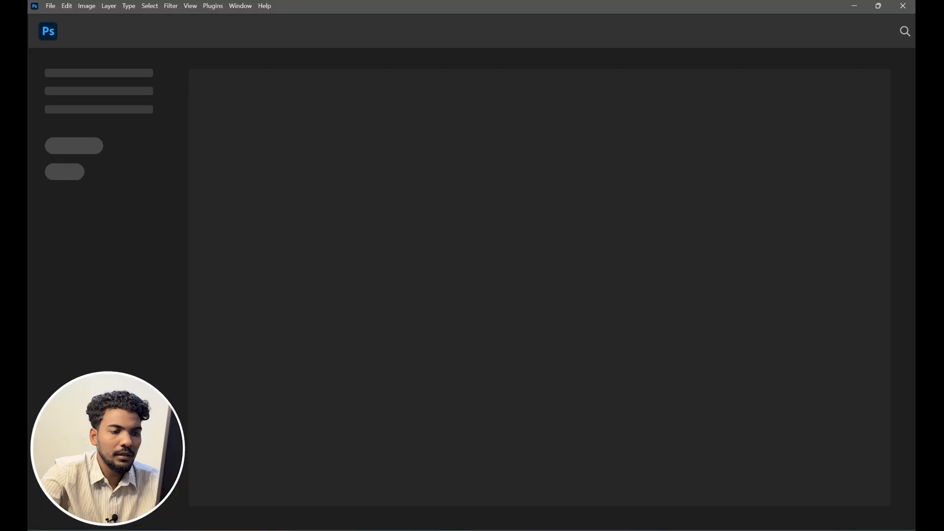
- Find the Scene 5 render in the PD_02 Renderss folder and open it in Photoshop
{"action": "mouse_move", "coordinate": [443, 526]}
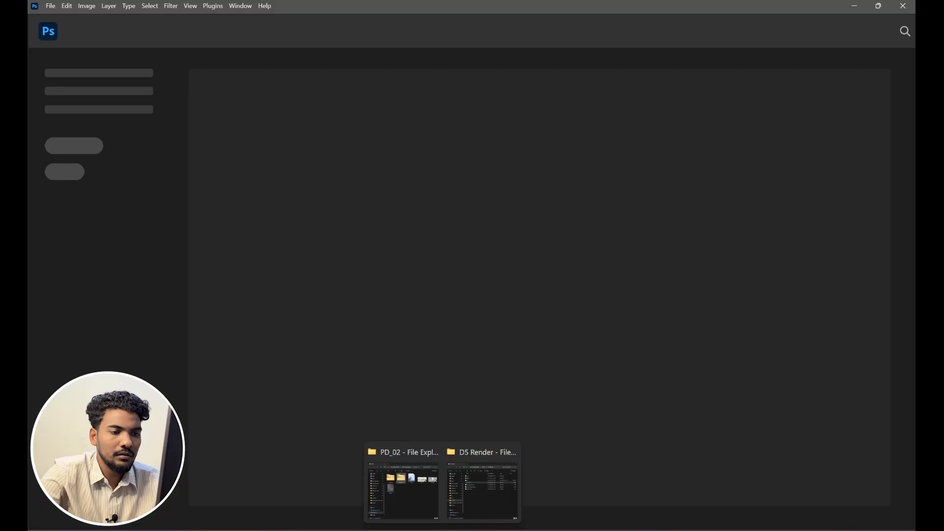
{"action": "left_click", "coordinate": [427, 486]}
{"action": "double_click", "coordinate": [577, 170]}
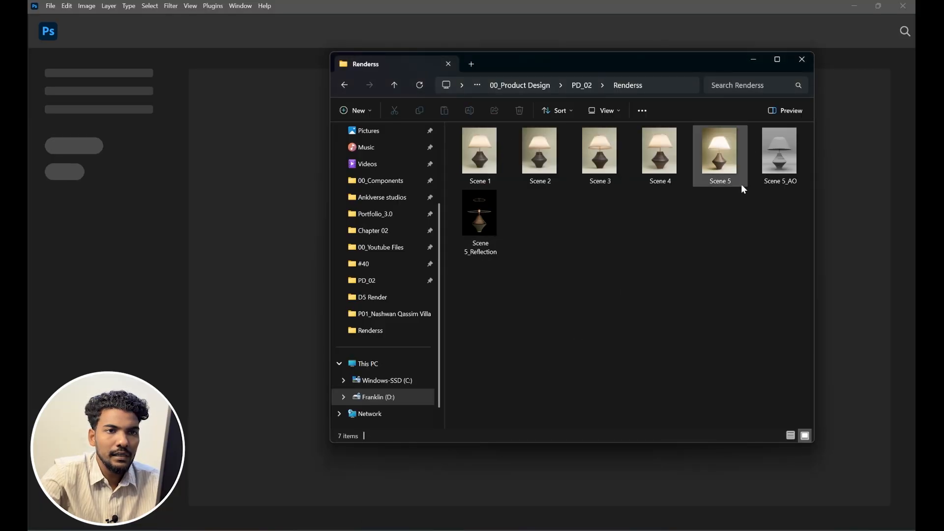
{"action": "left_click", "coordinate": [720, 163]}
{"action": "left_click_drag", "start_coordinate": [716, 158], "coordinate": [125, 250]}
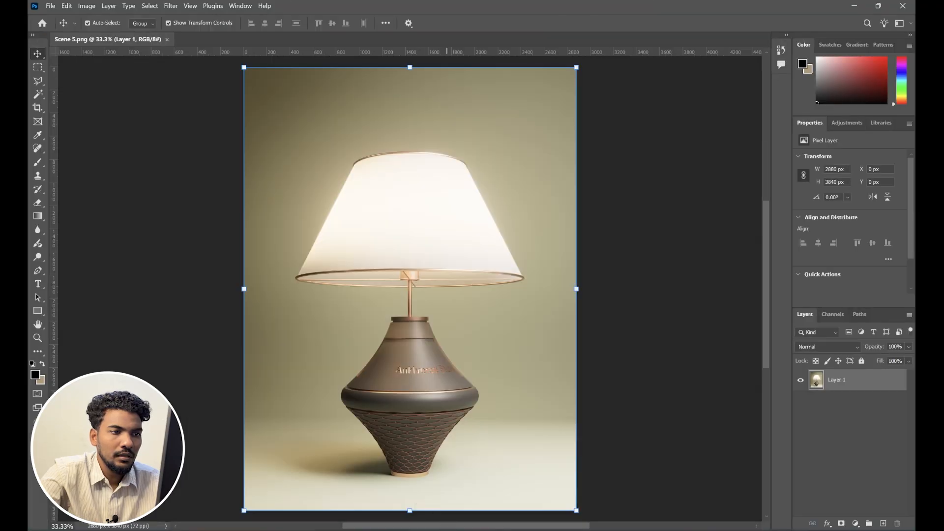
- Place the Scene 5_AO and Scene 5_Reflection images as layers over the Scene 5 render at their original size
{"action": "left_click", "coordinate": [418, 483]}
{"action": "left_click", "coordinate": [779, 156]}
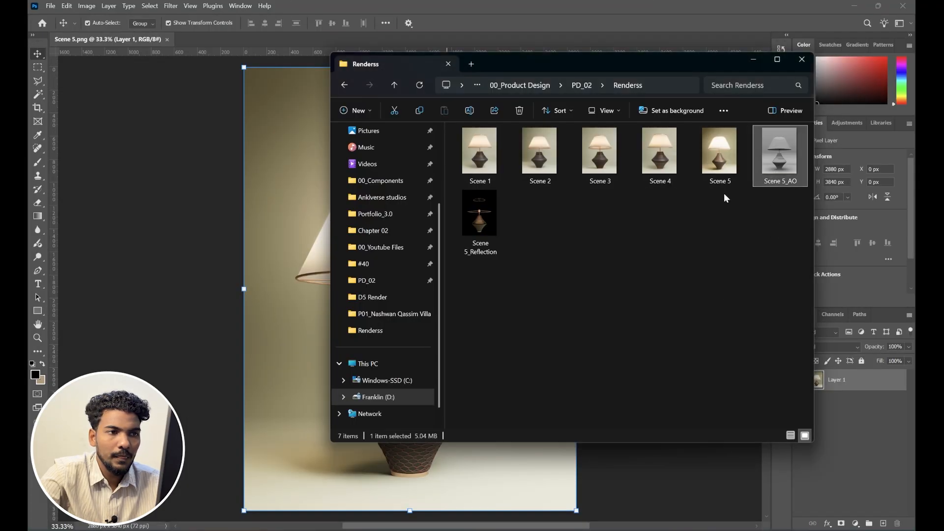
{"action": "left_click_drag", "start_coordinate": [485, 225], "coordinate": [297, 256]}
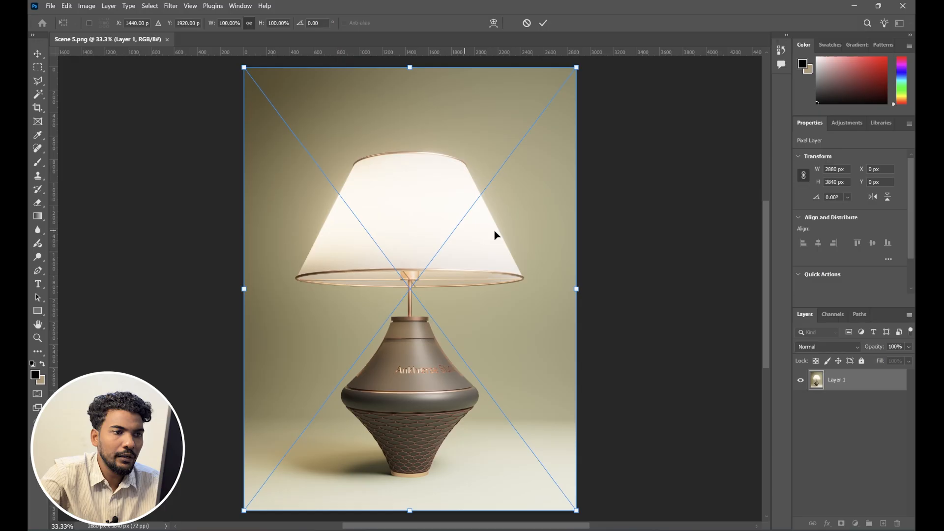
{"action": "left_click", "coordinate": [544, 23]}
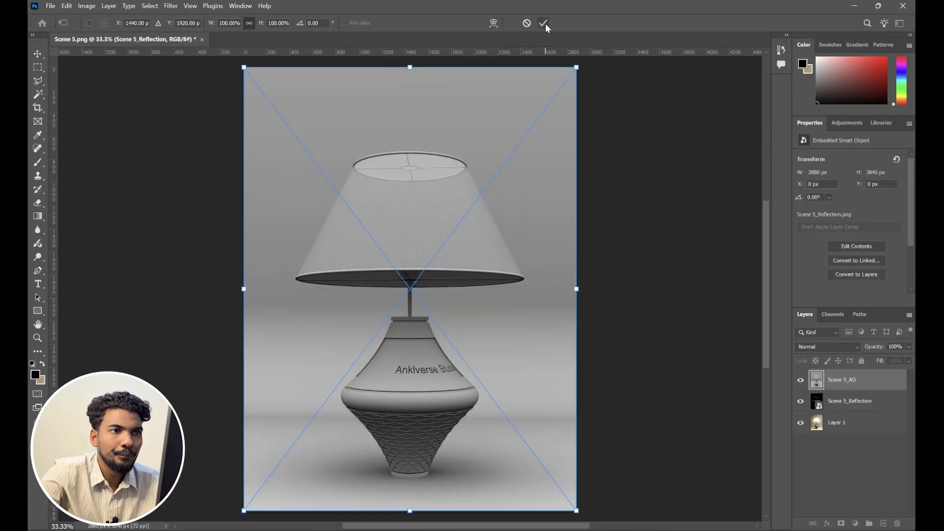
{"action": "left_click", "coordinate": [543, 23]}
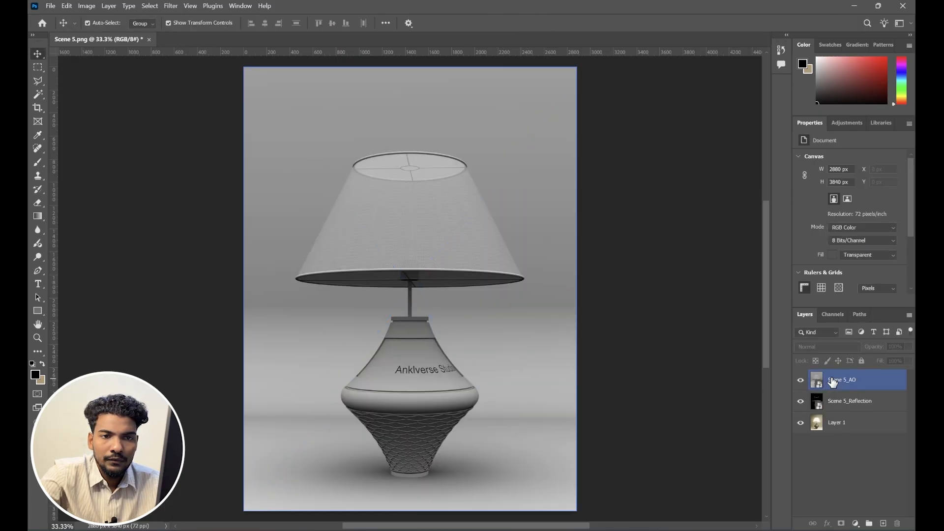
- Set the Scene 5_AO layer's blend mode to Soft Light and the Scene 5_Reflection layer's to Screen
{"action": "left_click", "coordinate": [817, 347]}
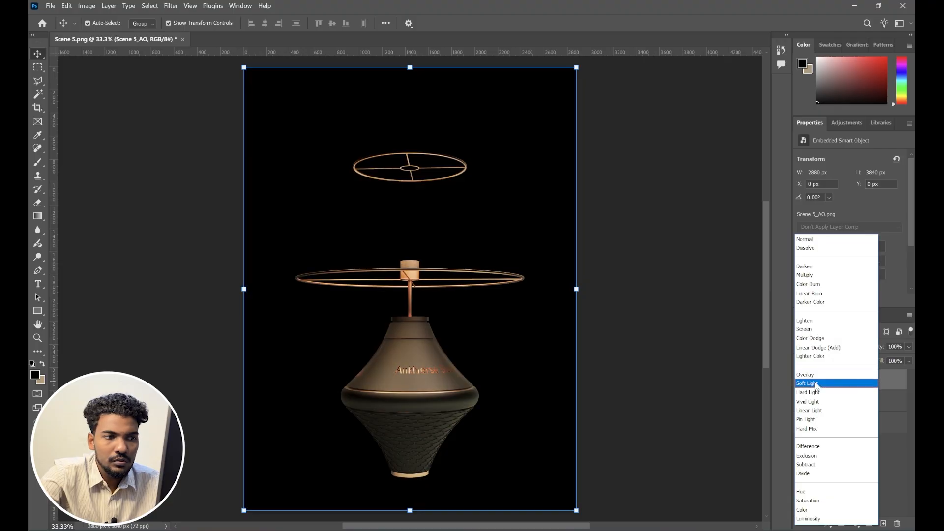
{"action": "left_click", "coordinate": [815, 384]}
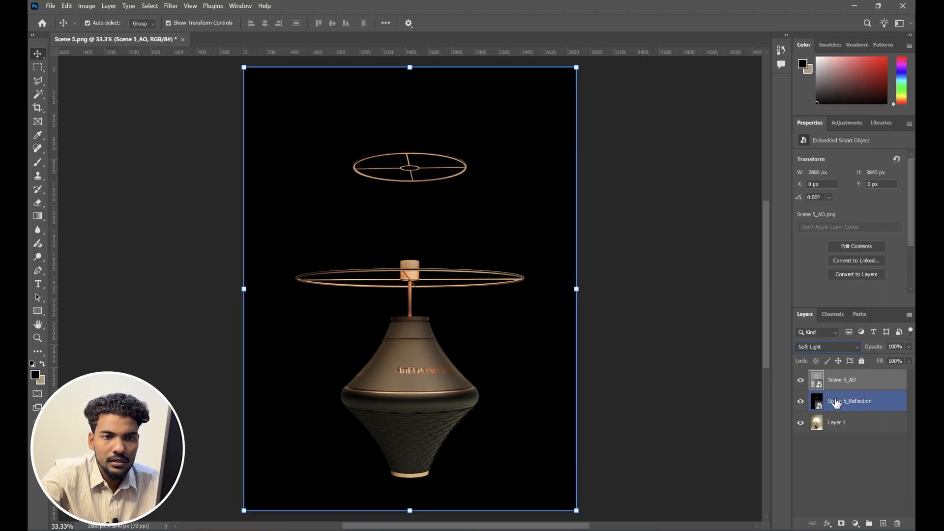
{"action": "left_click", "coordinate": [839, 403]}
{"action": "left_click", "coordinate": [826, 349]}
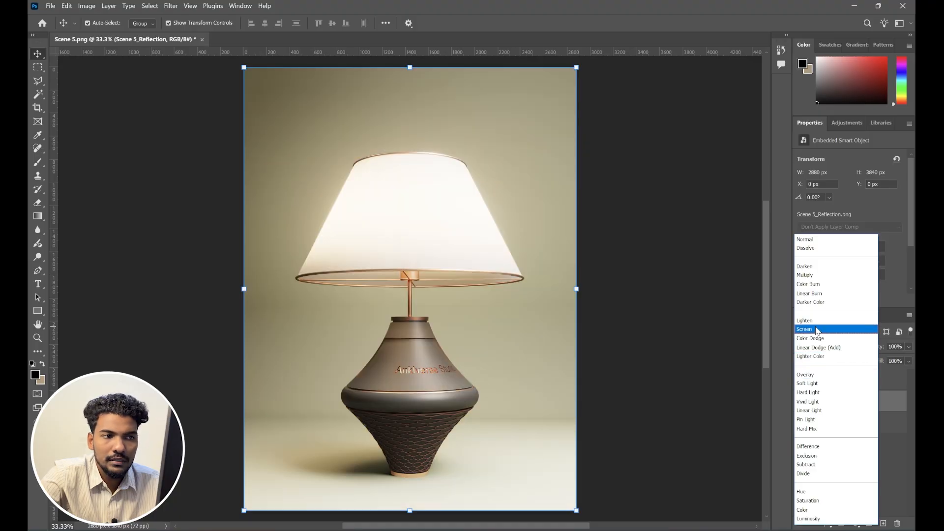
{"action": "left_click", "coordinate": [818, 329]}
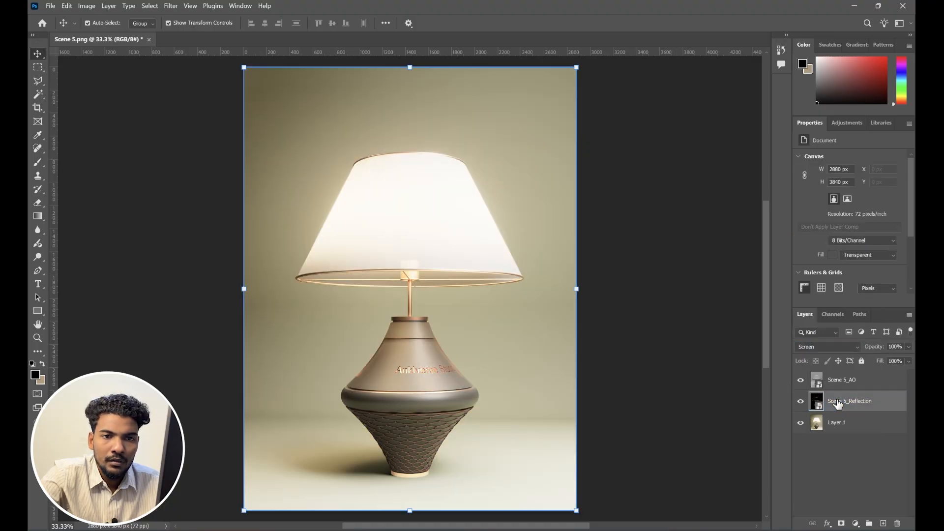
- Preview other blend modes on the Scene 5_AO layer and keep Soft Light
{"action": "left_click", "coordinate": [848, 381]}
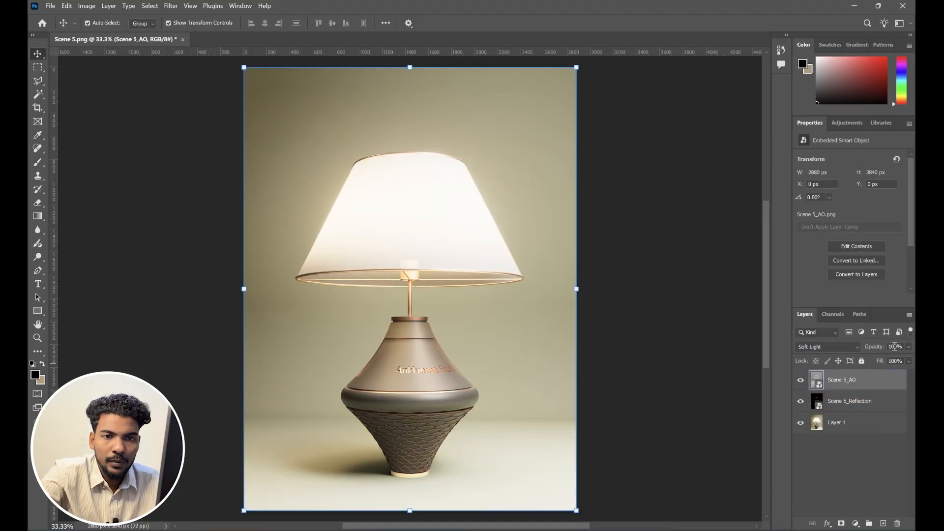
{"action": "left_click", "coordinate": [856, 350]}
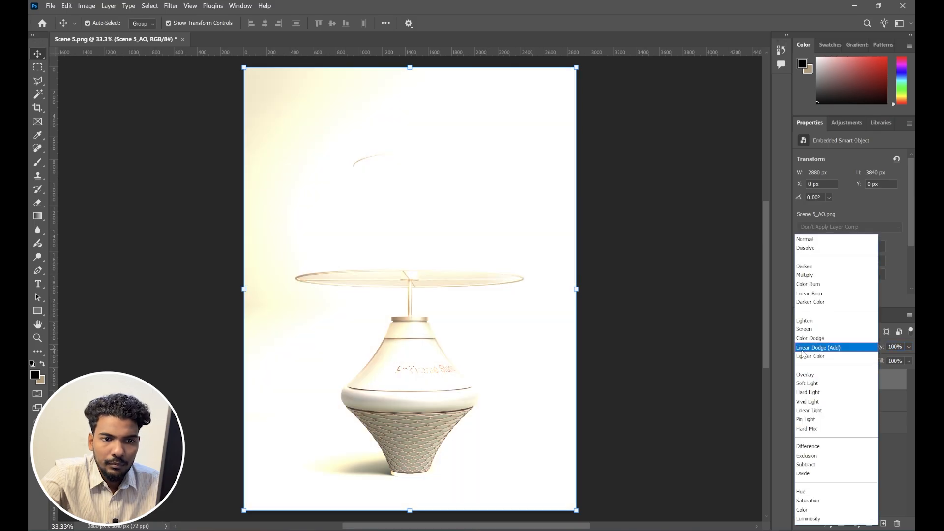
{"action": "left_click", "coordinate": [818, 384]}
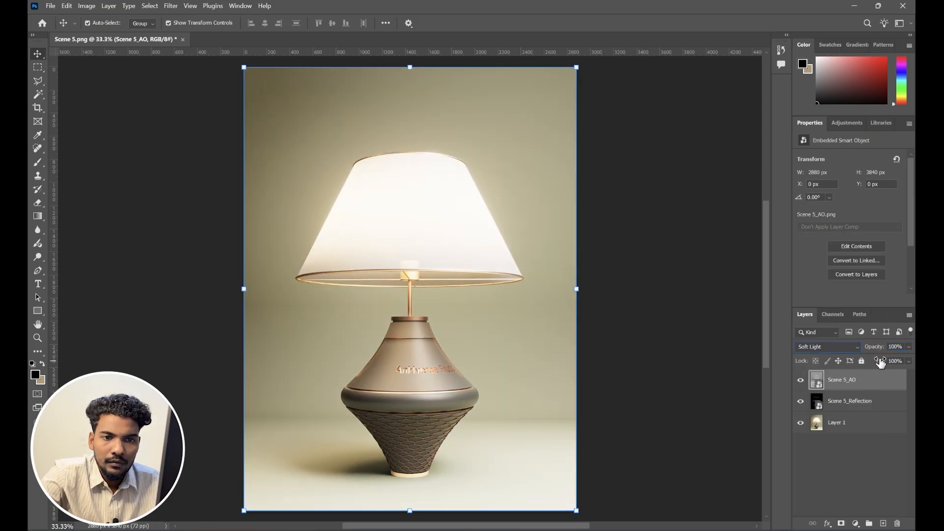
- Hide the Scene 5_AO layer and compare the lamp with and without the Scene 5_Reflection layer
{"action": "left_click", "coordinate": [846, 401]}
{"action": "left_click", "coordinate": [801, 382]}
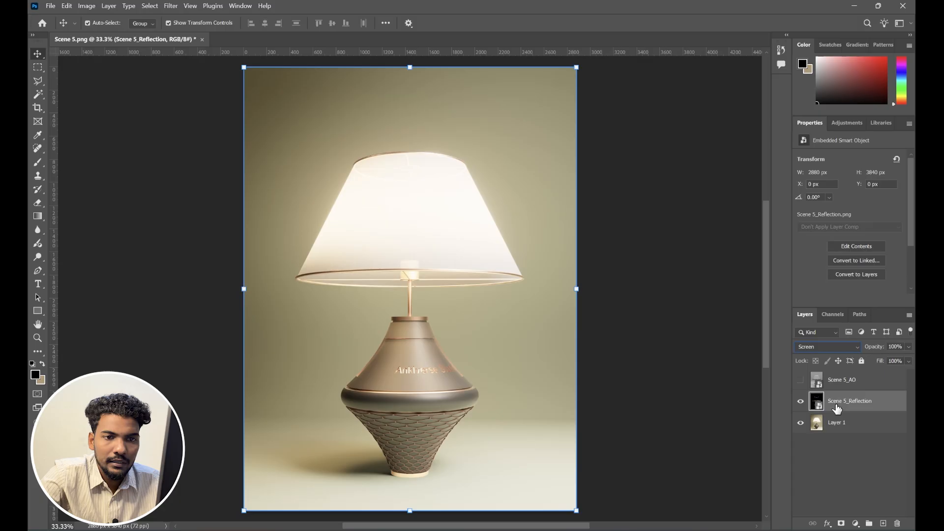
{"action": "left_click", "coordinate": [801, 402]}
{"action": "left_click", "coordinate": [801, 401]}
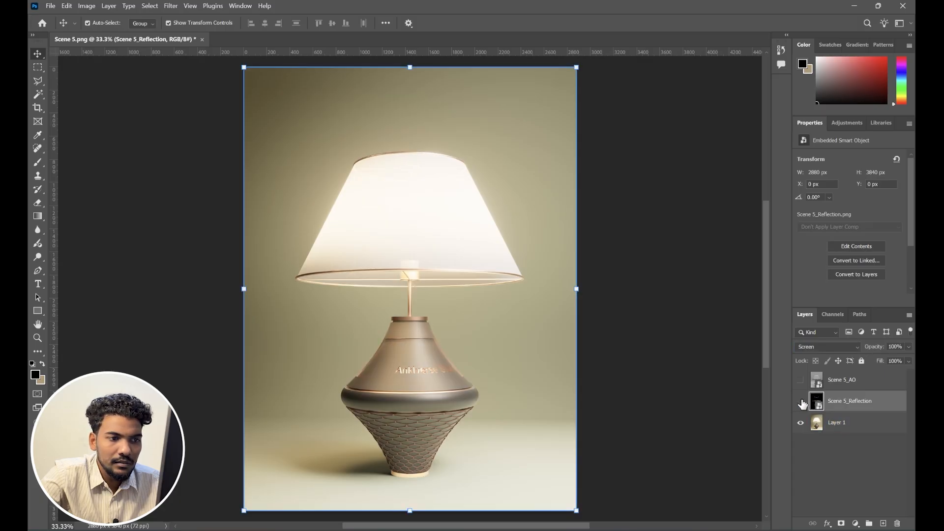
{"action": "left_click", "coordinate": [801, 402]}
{"action": "left_click", "coordinate": [801, 401]}
{"action": "left_click", "coordinate": [801, 401]}
{"action": "left_click", "coordinate": [802, 401]}
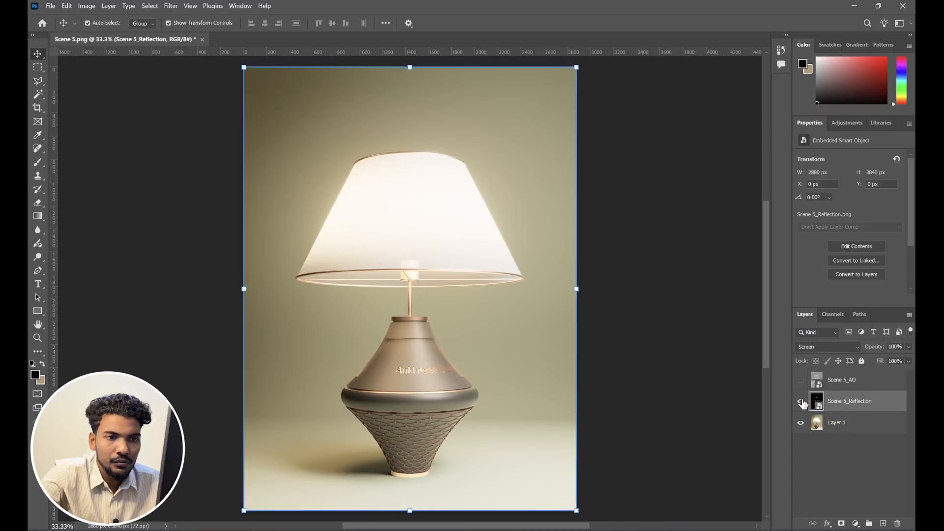
{"action": "left_click", "coordinate": [802, 401]}
{"action": "left_click", "coordinate": [801, 401]}
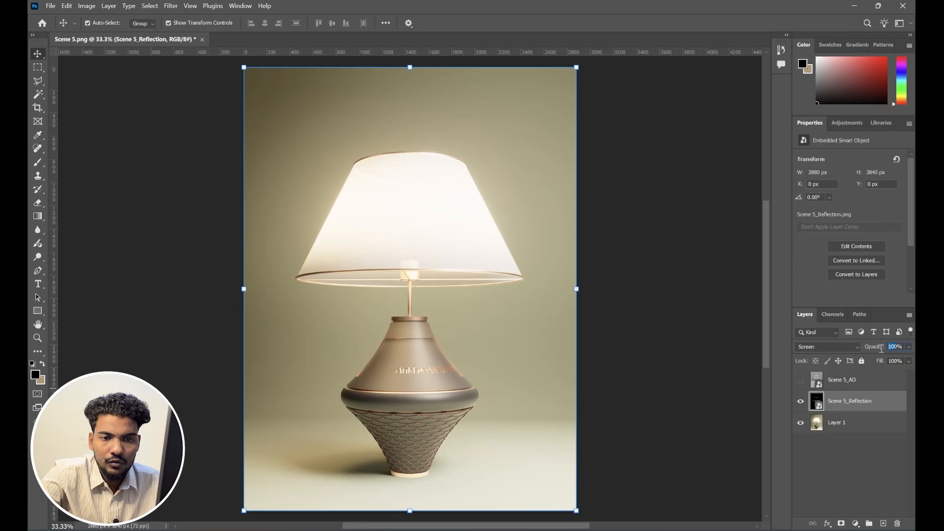
- Lower the Scene 5_Reflection layer's opacity and compare the lamp with the layer hidden and shown
{"action": "left_click_drag", "start_coordinate": [882, 348], "coordinate": [866, 348]}
{"action": "left_click", "coordinate": [833, 438]}
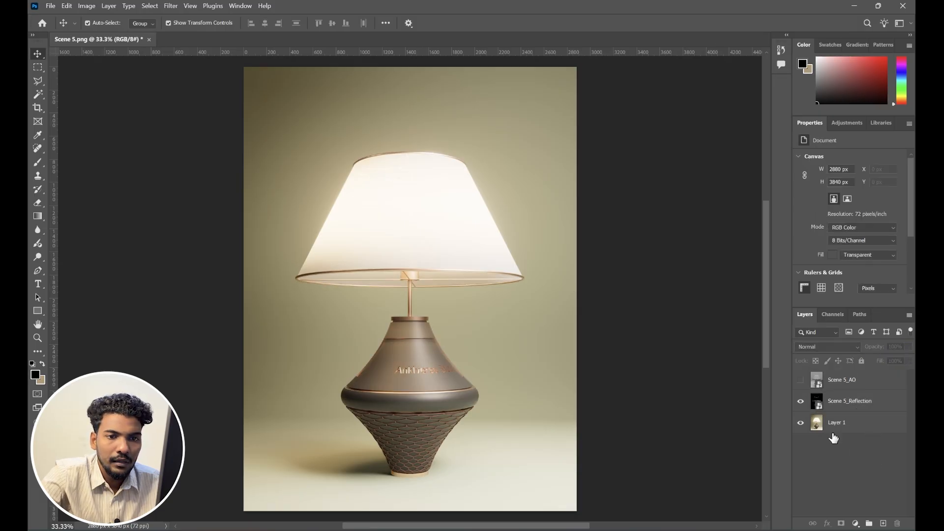
{"action": "left_click", "coordinate": [801, 401]}
{"action": "left_click", "coordinate": [801, 401]}
{"action": "left_click", "coordinate": [801, 401]}
{"action": "left_click", "coordinate": [801, 402]}
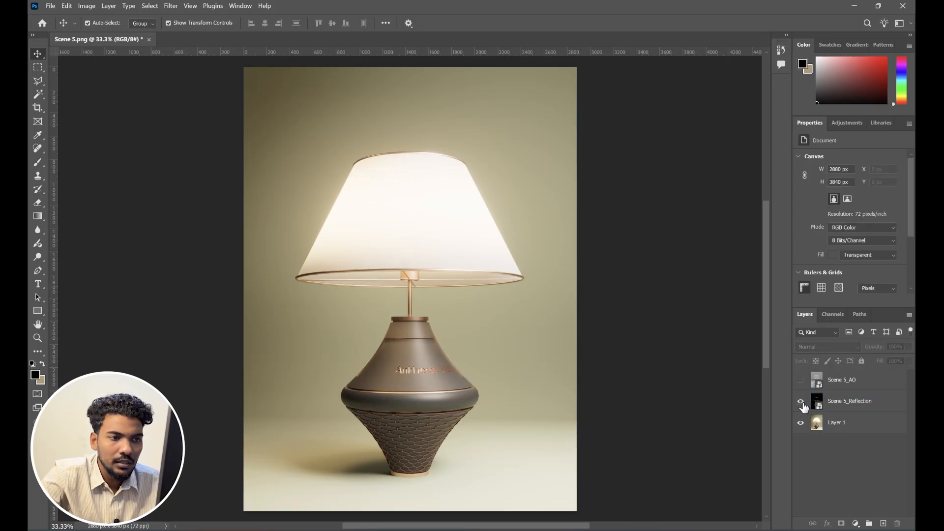
{"action": "left_click", "coordinate": [801, 402]}
{"action": "left_click", "coordinate": [801, 401]}
{"action": "left_click", "coordinate": [802, 402]}
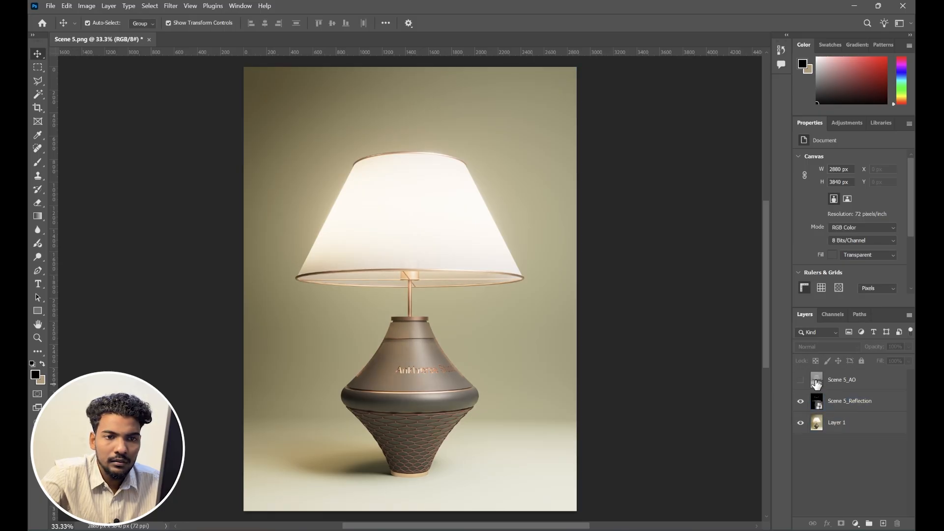
- Show the Scene 5_AO layer again and compare the image with and without it
{"action": "left_click", "coordinate": [800, 380]}
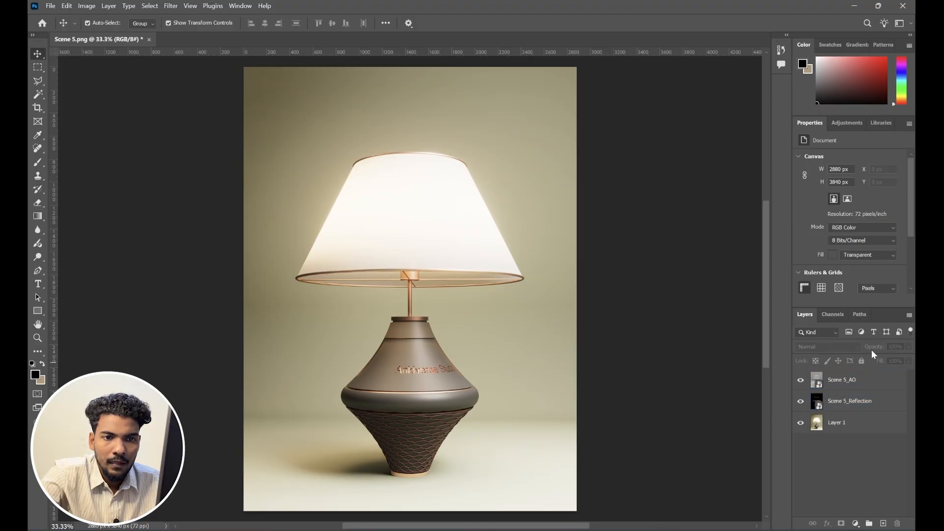
{"action": "left_click", "coordinate": [812, 384]}
{"action": "left_click", "coordinate": [801, 381]}
{"action": "left_click", "coordinate": [801, 380]}
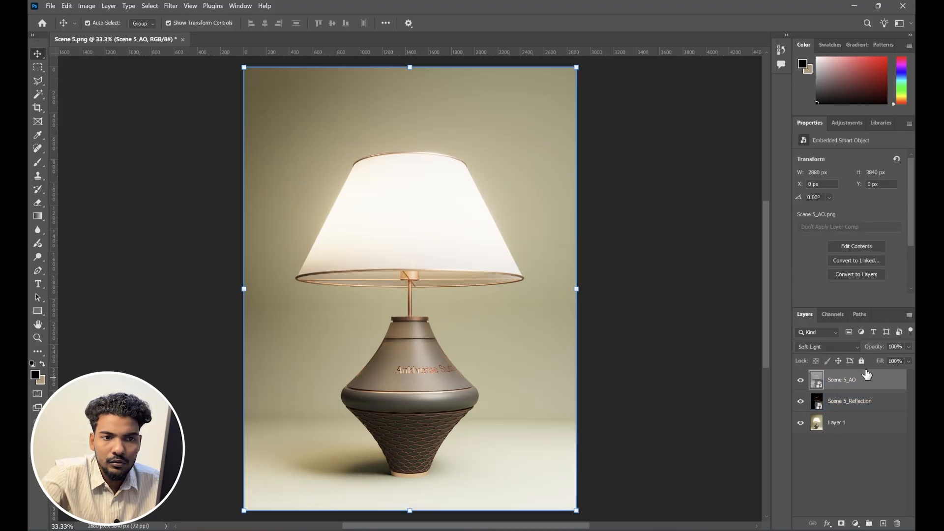
{"action": "left_click", "coordinate": [800, 380]}
{"action": "left_click", "coordinate": [800, 381]}
{"action": "left_click", "coordinate": [800, 381]}
{"action": "left_click", "coordinate": [801, 381]}
{"action": "left_click", "coordinate": [801, 380]}
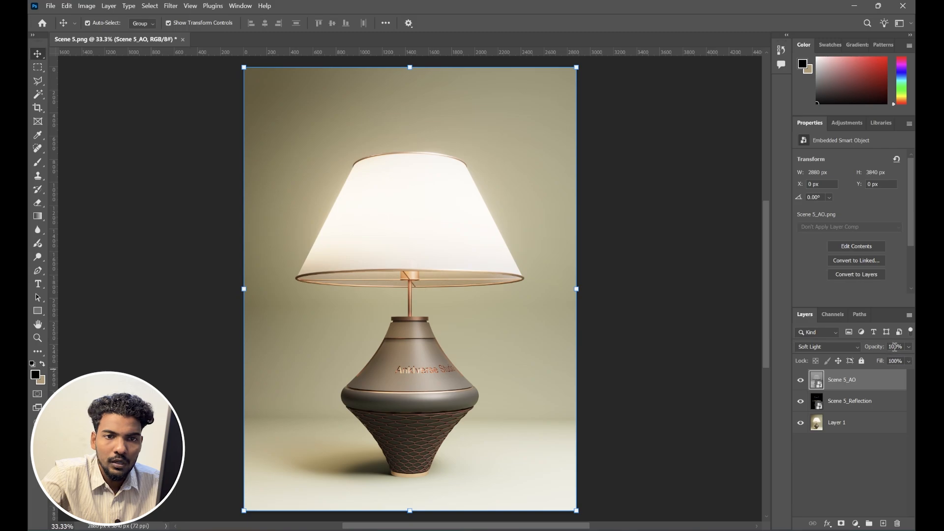
- Set the Scene 5_AO layer's opacity to 30% and compare the image with the layer hidden and shown
{"action": "type", "text": "5"}
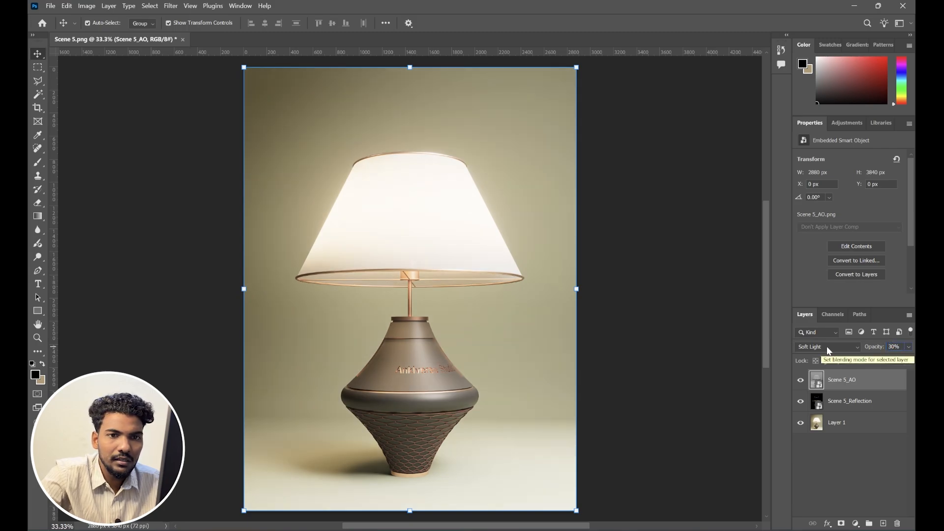
{"action": "left_click", "coordinate": [854, 483]}
{"action": "left_click", "coordinate": [801, 381]}
{"action": "left_click", "coordinate": [802, 381]}
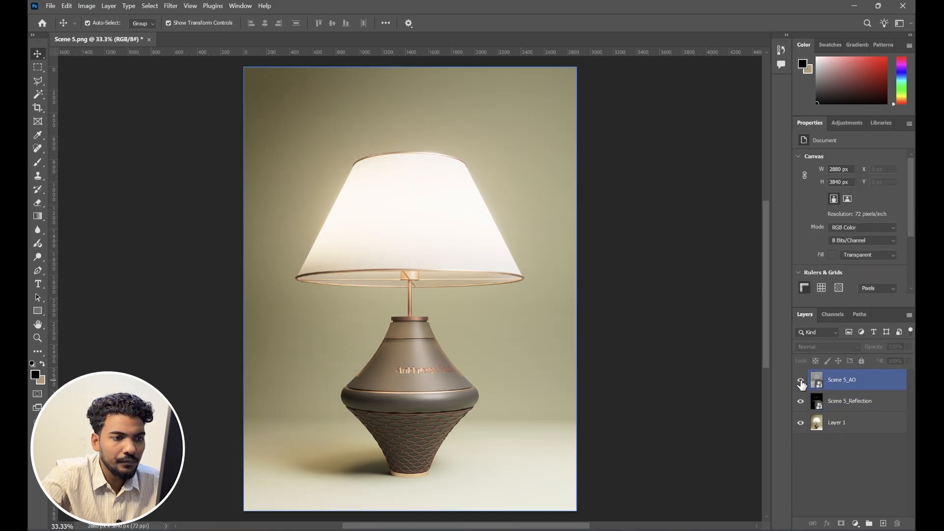
{"action": "left_click", "coordinate": [801, 381]}
{"action": "left_click", "coordinate": [801, 381]}
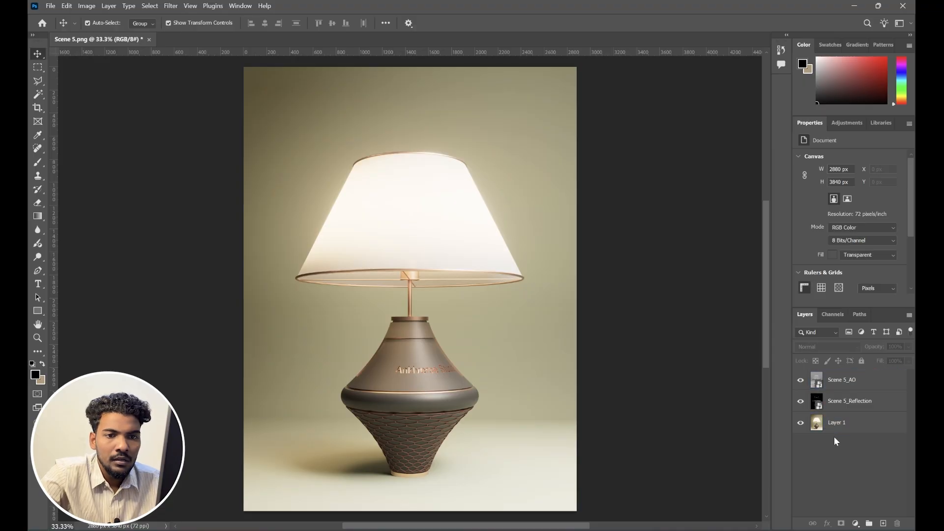
- Apply Camera Raw to Layer 1 with exposure -0.15, contrast +10, highlights -17, shadows +6, whites +8, blacks -27, temperature +4 and texture +25
{"action": "left_click", "coordinate": [836, 424]}
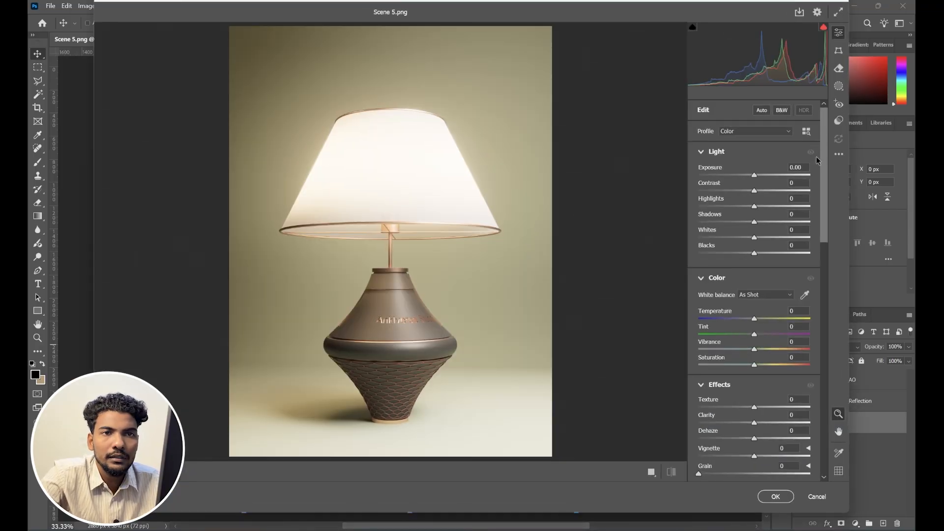
{"action": "left_click_drag", "start_coordinate": [756, 178], "coordinate": [739, 251]}
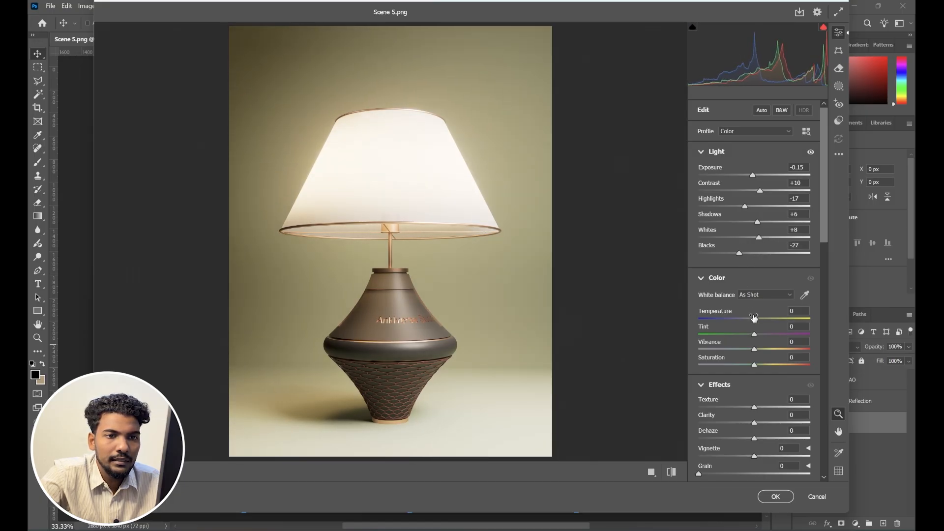
{"action": "left_click_drag", "start_coordinate": [754, 319], "coordinate": [756, 320]}
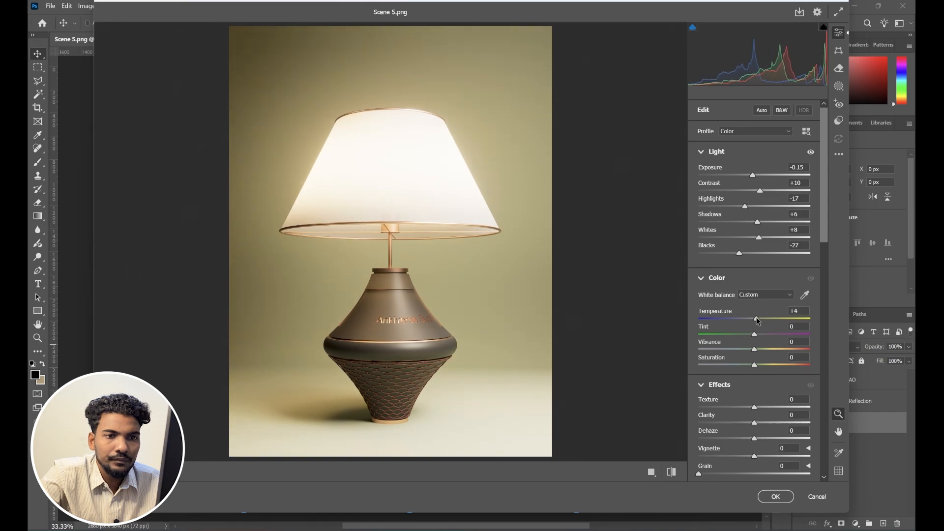
{"action": "left_click_drag", "start_coordinate": [755, 408], "coordinate": [768, 408]}
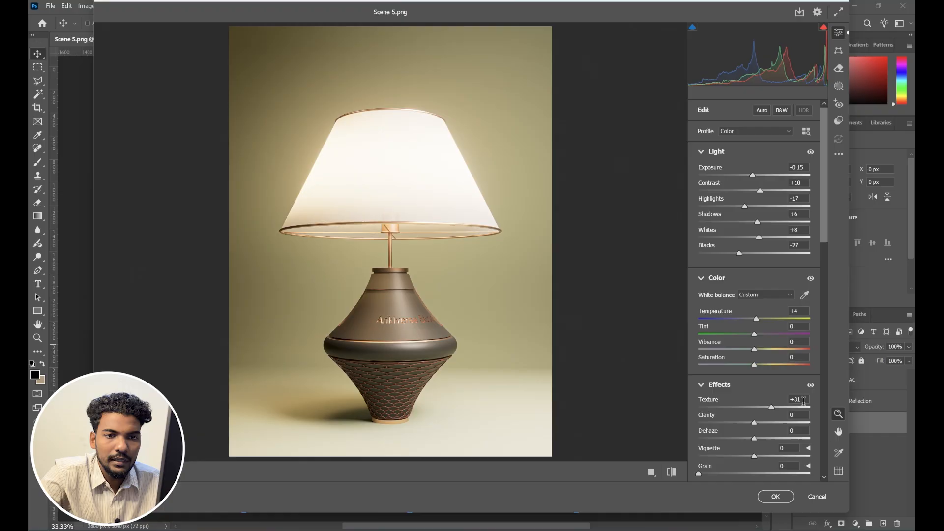
{"action": "double_click", "coordinate": [757, 422]}
{"action": "left_click_drag", "start_coordinate": [755, 439], "coordinate": [752, 438]}
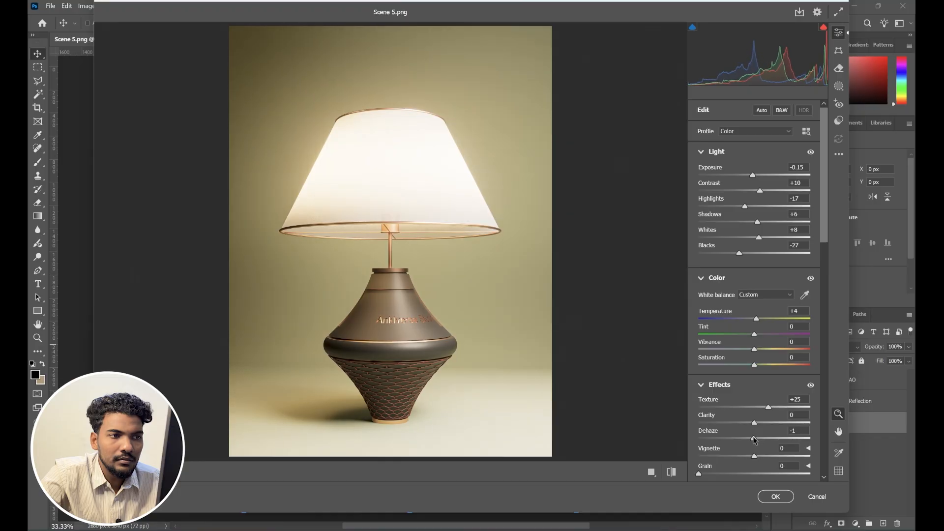
{"action": "scroll", "coordinate": [821, 239], "scroll_direction": "down", "scroll_amount": 3}
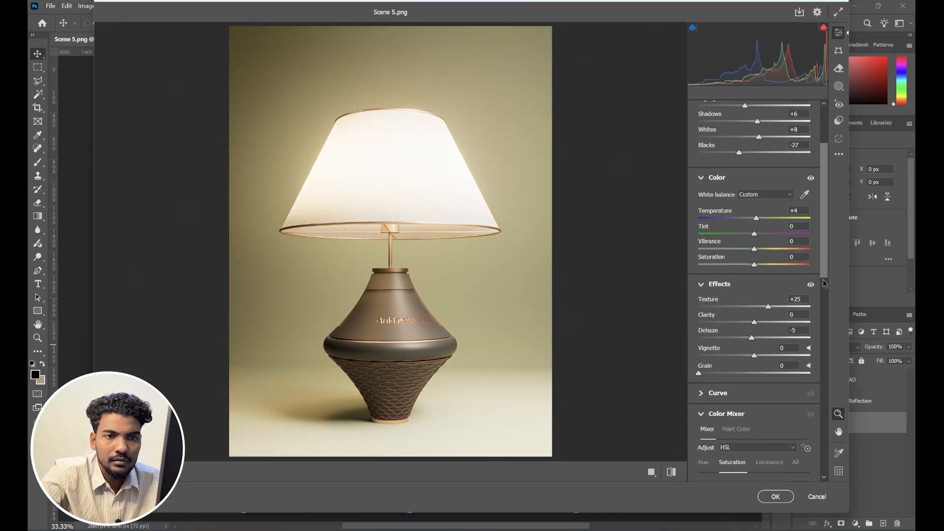
{"action": "double_click", "coordinate": [760, 302]}
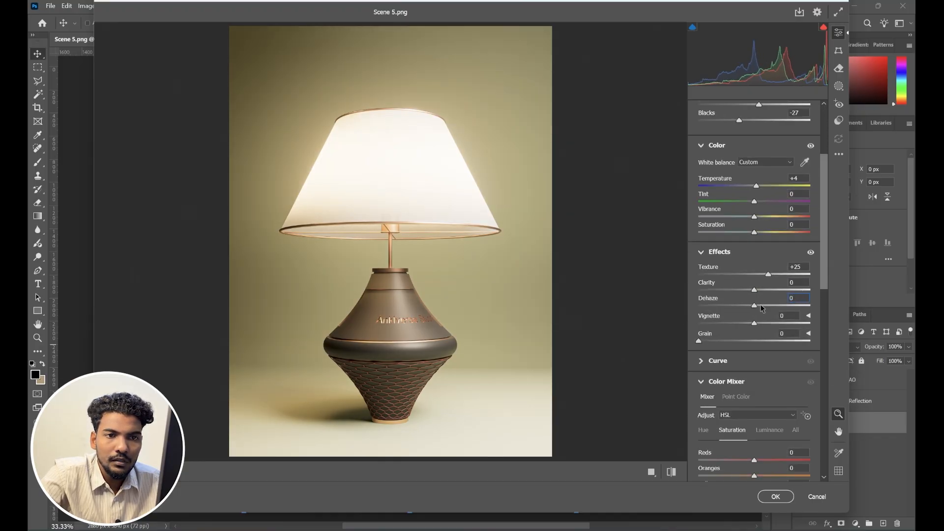
{"action": "left_click_drag", "start_coordinate": [826, 272], "coordinate": [811, 314]}
{"action": "left_click_drag", "start_coordinate": [698, 209], "coordinate": [710, 209]}
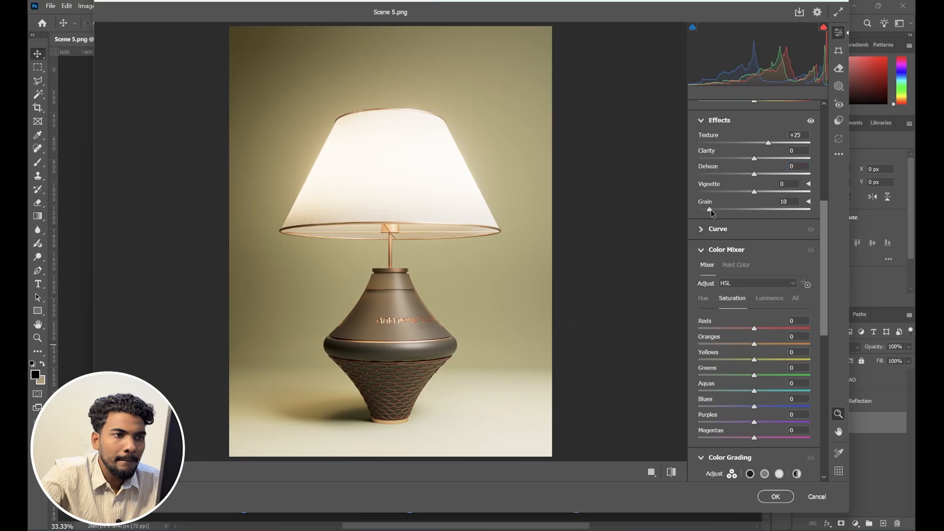
{"action": "double_click", "coordinate": [762, 210]}
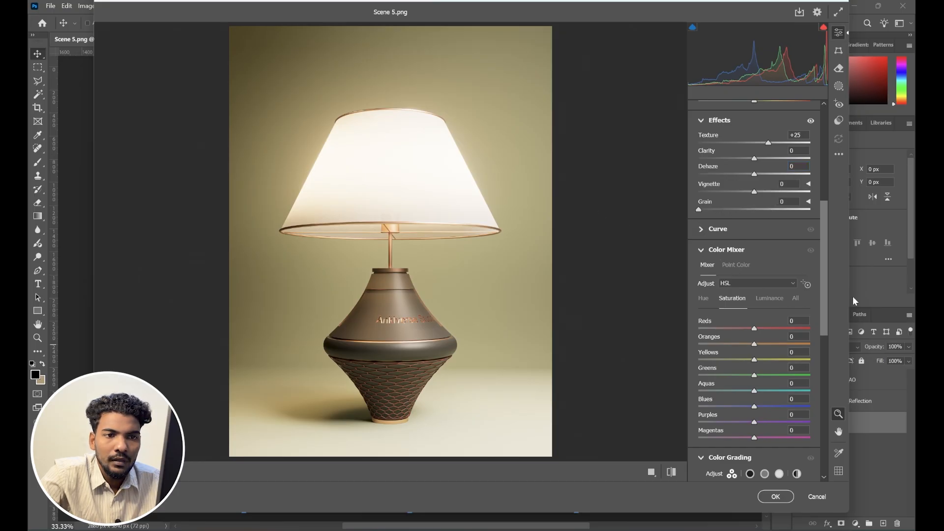
- Set the Greens saturation to -37, the Greens luminance to +19 and the Yellows luminance to +4, and apply the Camera Raw filter
{"action": "scroll", "coordinate": [744, 303], "scroll_direction": "down", "scroll_amount": 1}
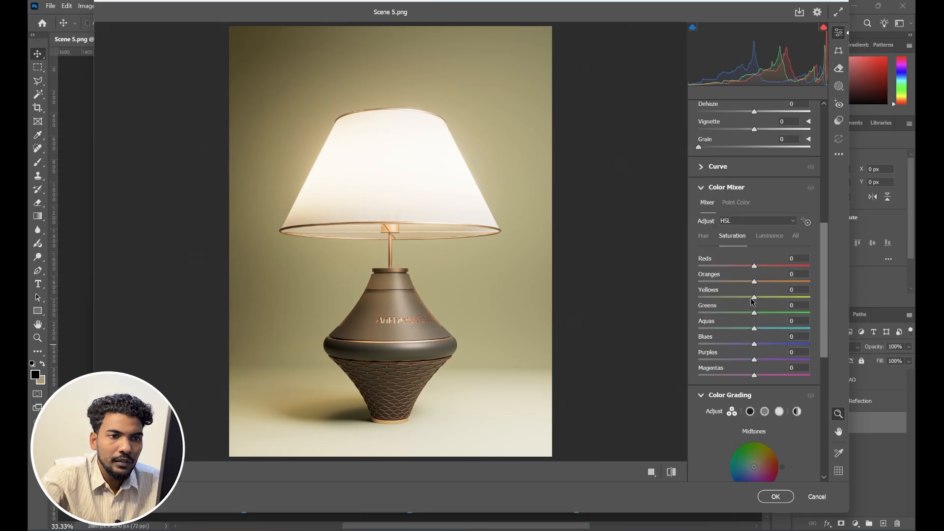
{"action": "double_click", "coordinate": [726, 313]}
{"action": "left_click", "coordinate": [769, 236]}
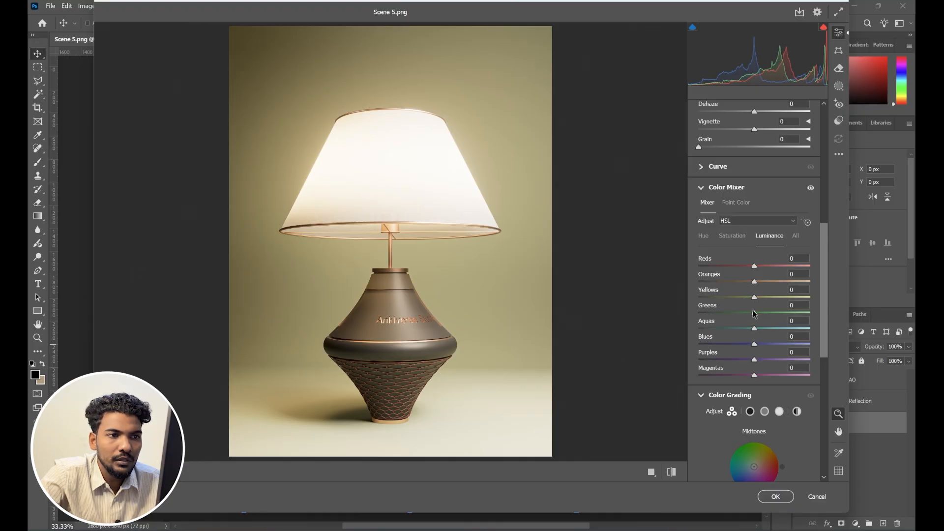
{"action": "mouse_move", "coordinate": [750, 314]}
{"action": "left_mouse_down"}
{"action": "mouse_move", "coordinate": [805, 310]}
{"action": "mouse_move", "coordinate": [758, 298]}
{"action": "left_mouse_up"}
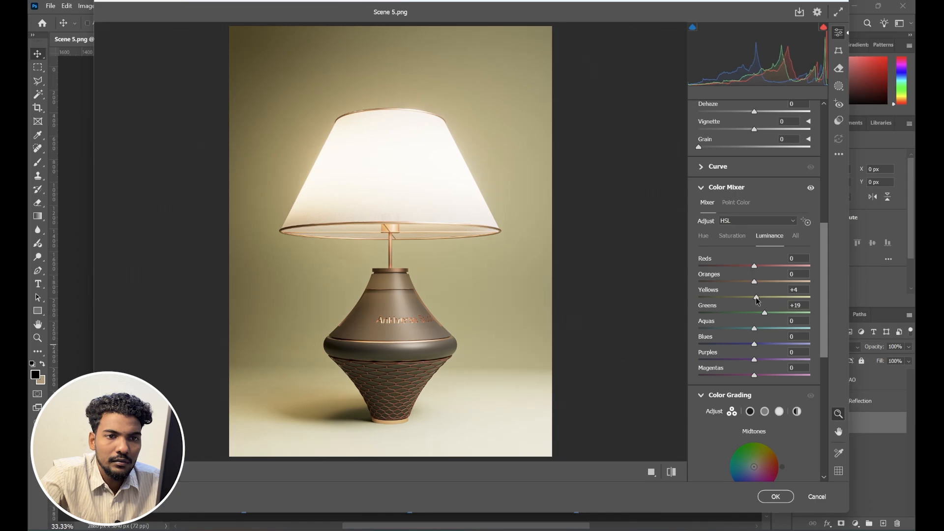
{"action": "left_click", "coordinate": [705, 237]}
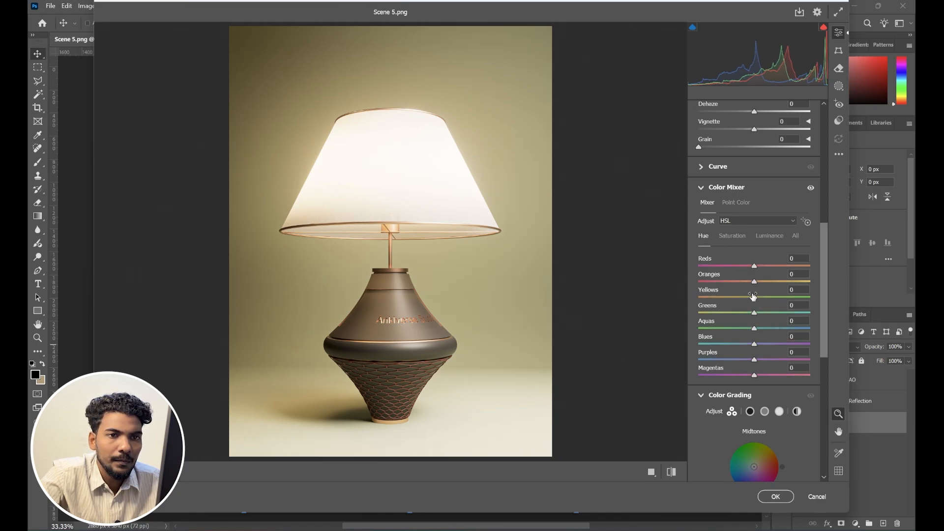
{"action": "left_click", "coordinate": [737, 243]}
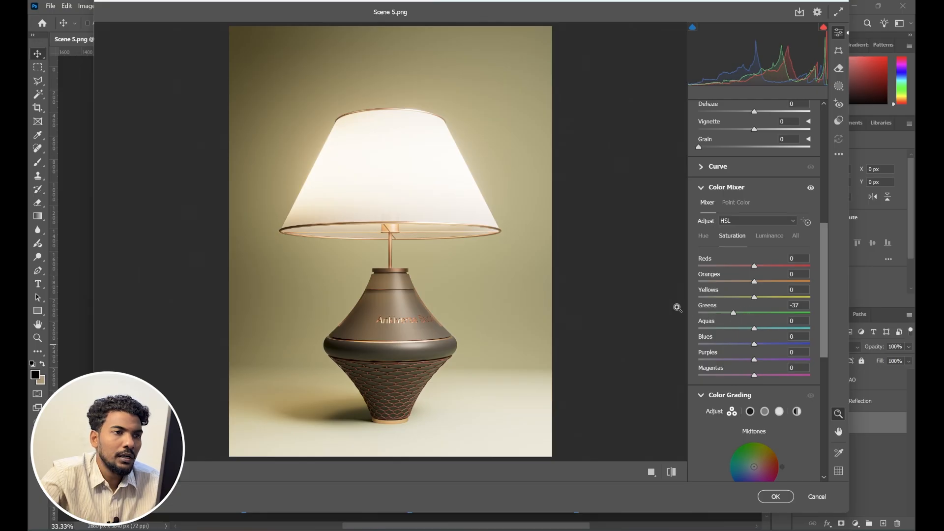
{"action": "left_click", "coordinate": [772, 496]}
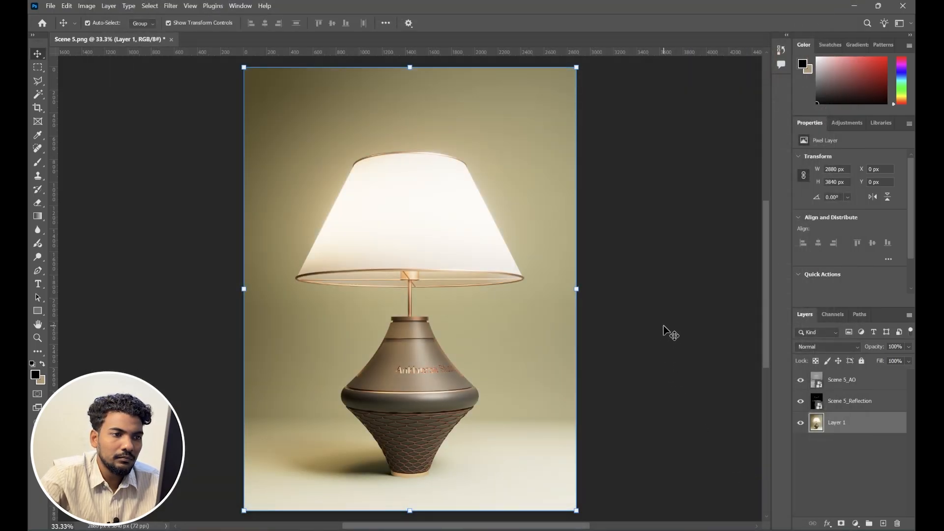
{"action": "left_click", "coordinate": [664, 327]}
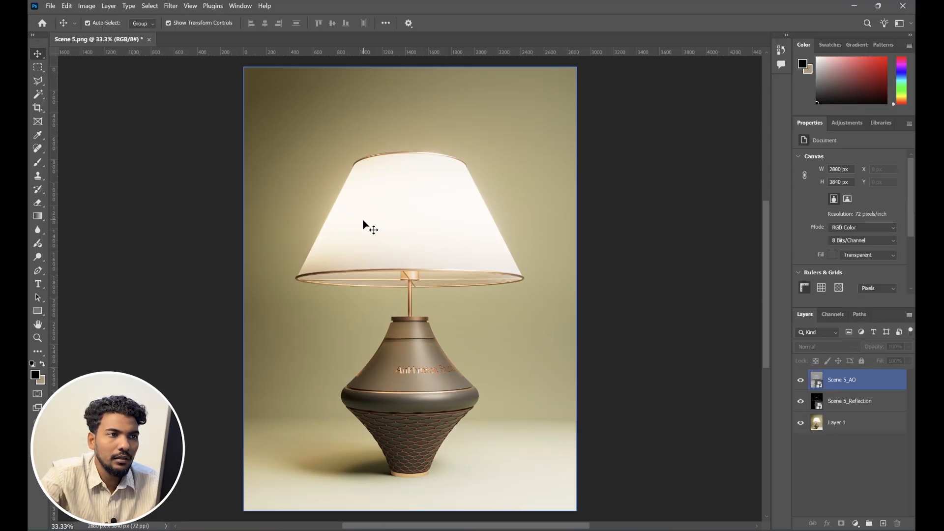
- Examine the graded image up close at the lampshade rim, the engraved lettering and the honeycomb base, and as a whole
{"action": "scroll", "coordinate": [362, 223], "scroll_direction": "up", "scroll_amount": 5, "text": "alt"}
{"action": "scroll", "coordinate": [421, 347], "scroll_direction": "up", "scroll_amount": 1, "text": "alt"}
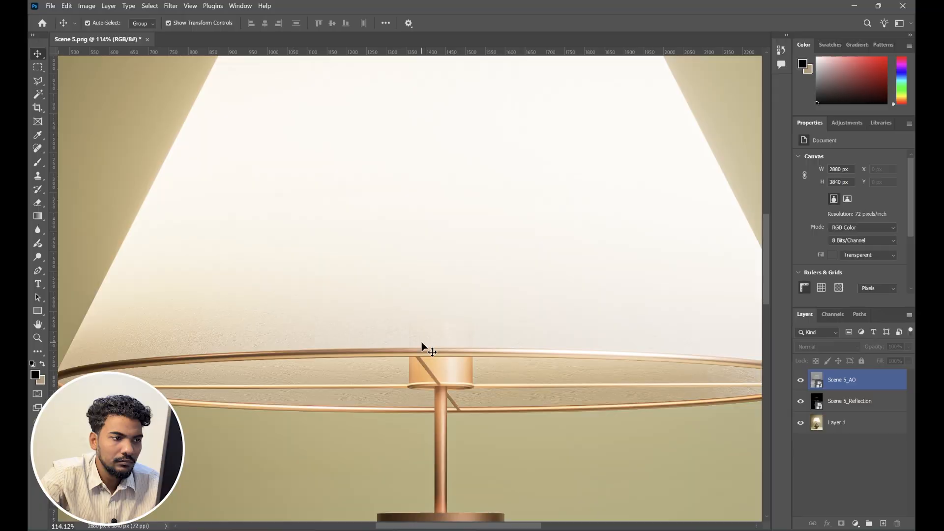
{"action": "scroll", "coordinate": [364, 216], "scroll_direction": "down", "scroll_amount": 3, "text": "alt"}
{"action": "scroll", "coordinate": [376, 181], "scroll_direction": "down", "scroll_amount": 2, "text": "alt"}
{"action": "scroll", "coordinate": [427, 348], "scroll_direction": "up", "scroll_amount": 4, "text": "alt"}
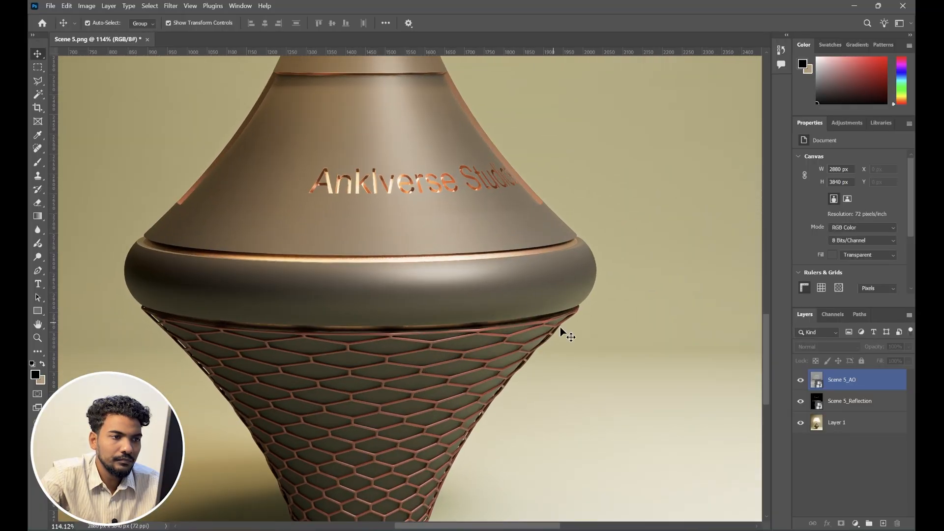
{"action": "scroll", "coordinate": [468, 205], "scroll_direction": "up", "scroll_amount": 2, "text": "alt"}
{"action": "scroll", "coordinate": [417, 237], "scroll_direction": "up", "scroll_amount": 3, "text": "alt"}
{"action": "scroll", "coordinate": [578, 229], "scroll_direction": "right", "scroll_amount": 2, "text": "ctrl"}
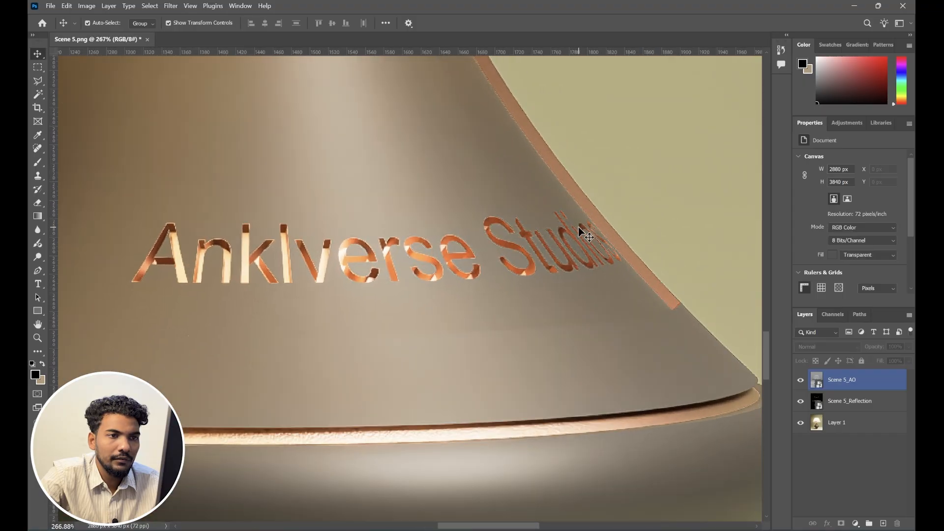
{"action": "scroll", "coordinate": [492, 226], "scroll_direction": "down", "scroll_amount": 4, "text": "alt"}
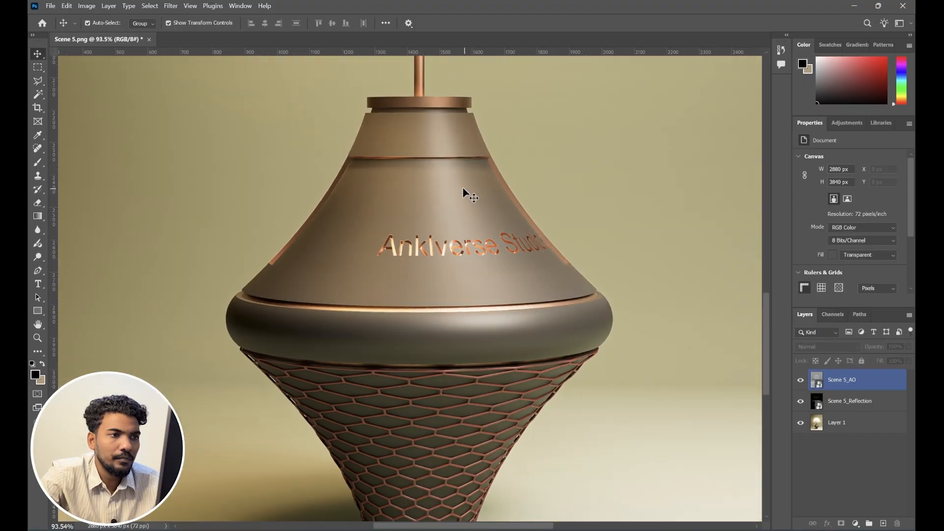
{"action": "scroll", "coordinate": [500, 208], "scroll_direction": "down", "scroll_amount": 9, "text": "alt"}
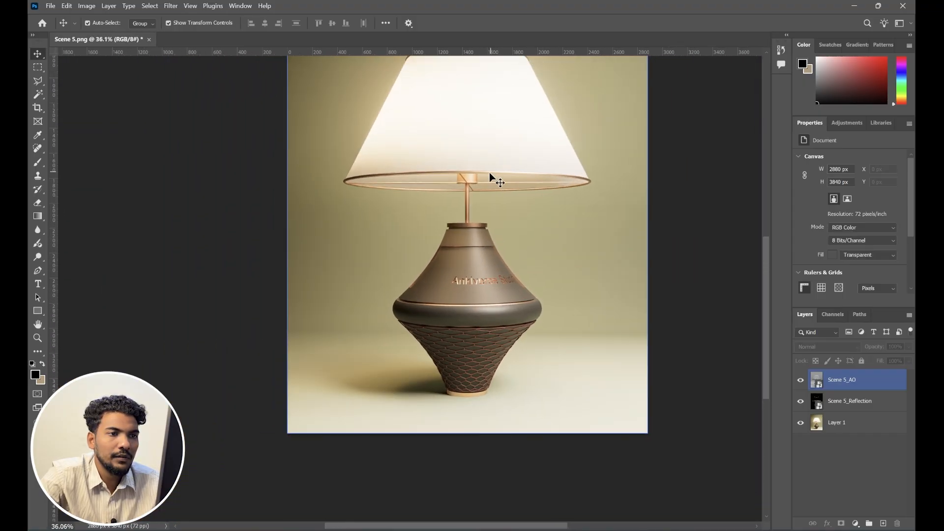
{"action": "scroll", "coordinate": [531, 207], "scroll_direction": "up", "scroll_amount": 3, "text": "alt"}
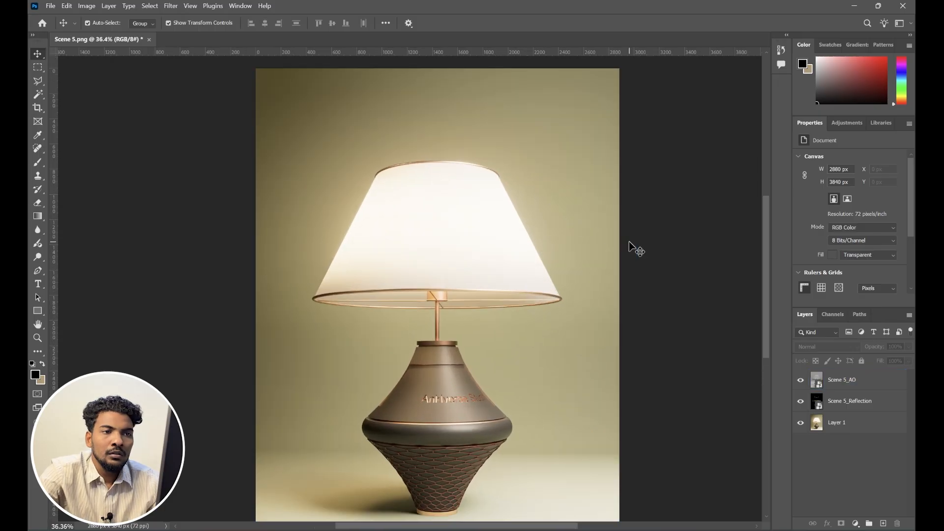
{"action": "scroll", "coordinate": [639, 295], "scroll_direction": "down", "scroll_amount": 1, "text": "alt"}
{"action": "left_click", "coordinate": [585, 344]}
{"action": "scroll", "coordinate": [600, 337], "scroll_direction": "up", "scroll_amount": 1, "text": "alt"}
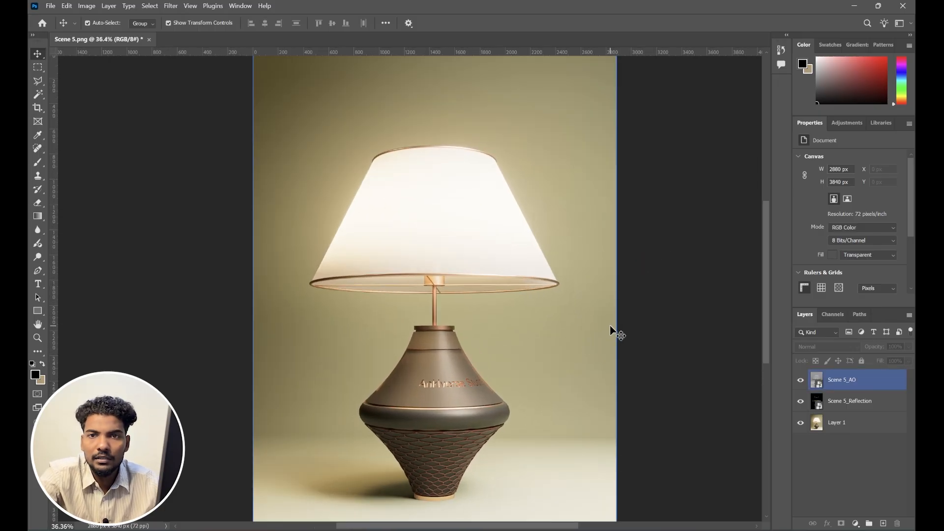